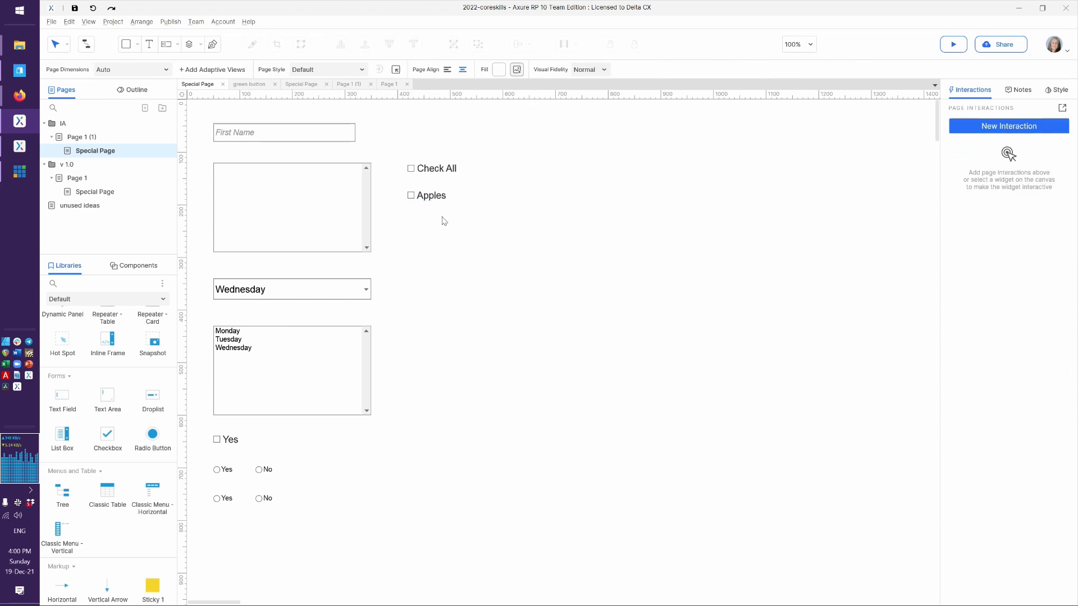
Duplicate the Apples checkbox three times along its row and label the copies Bananas, Kiwis and Strawberries.
{"action": "left_click", "coordinate": [427, 197]}
{"action": "left_click_drag", "start_coordinate": [426, 196], "coordinate": [494, 196]}
{"action": "type", "text": "Bananas"}
{"action": "left_click", "coordinate": [617, 262]}
{"action": "left_click_drag", "start_coordinate": [483, 221], "coordinate": [568, 200]}
{"action": "double_click", "coordinate": [568, 200]}
{"action": "type", "text": "Kiwis"}
{"action": "left_click", "coordinate": [634, 195]}
{"action": "double_click", "coordinate": [638, 193]}
{"action": "type", "text": "Stra"}
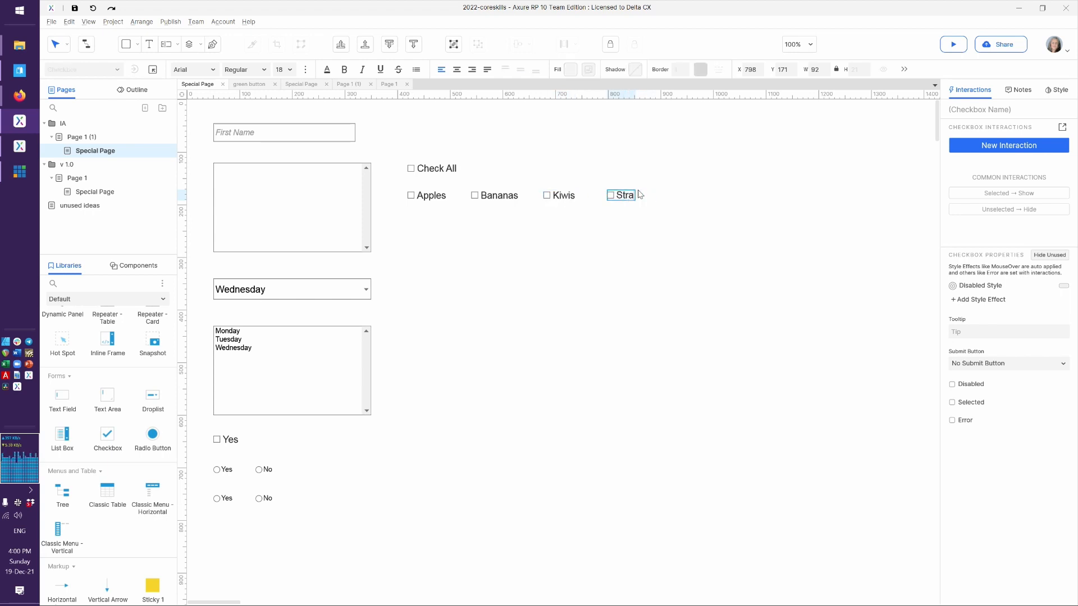
{"action": "type", "text": "wberries"}
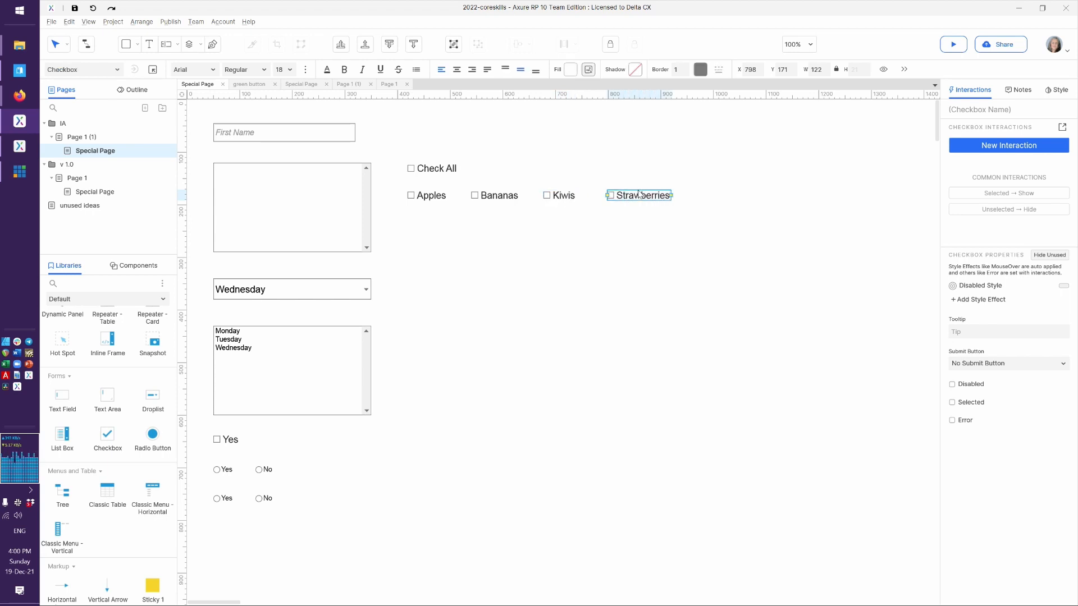
{"action": "left_click", "coordinate": [551, 281]}
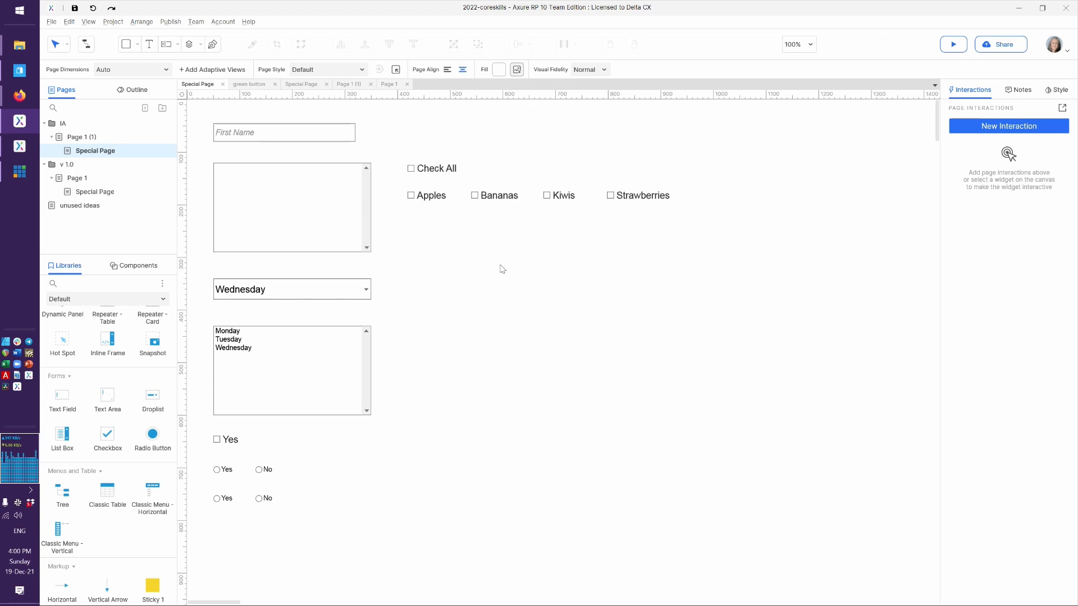
Open the Interaction Editor for the Check All checkbox and add a Click or Tap event.
{"action": "left_click", "coordinate": [428, 170]}
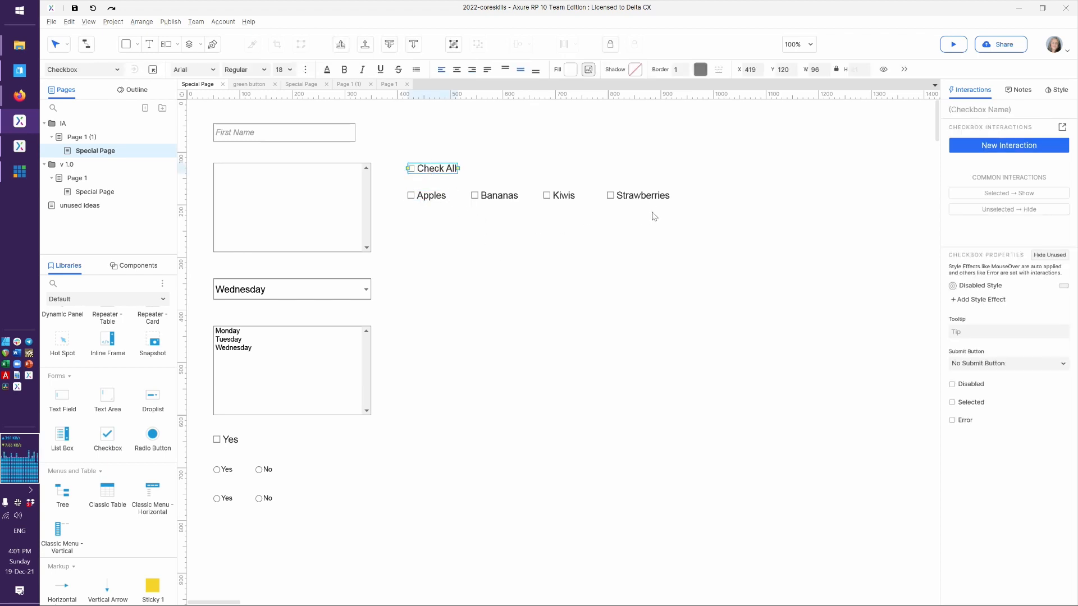
{"action": "left_click", "coordinate": [534, 268]}
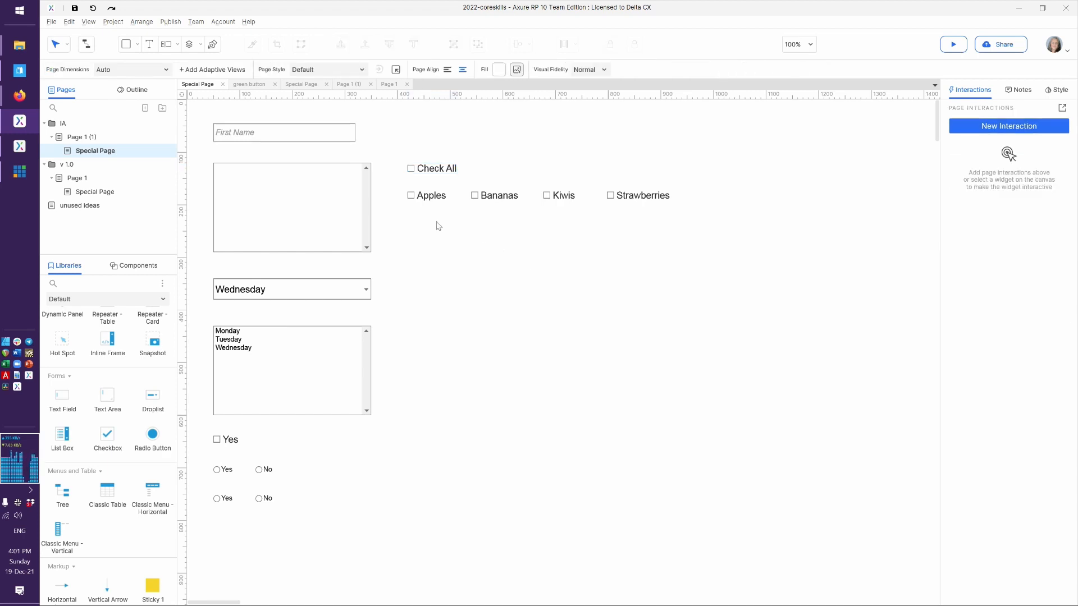
{"action": "left_click", "coordinate": [432, 170]}
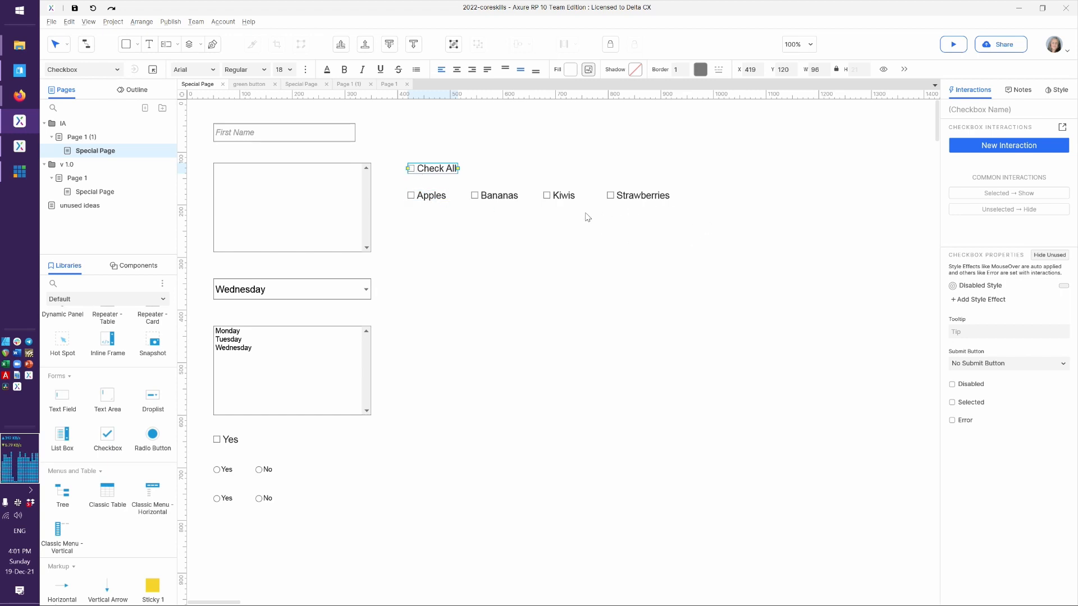
{"action": "left_click", "coordinate": [1061, 128]}
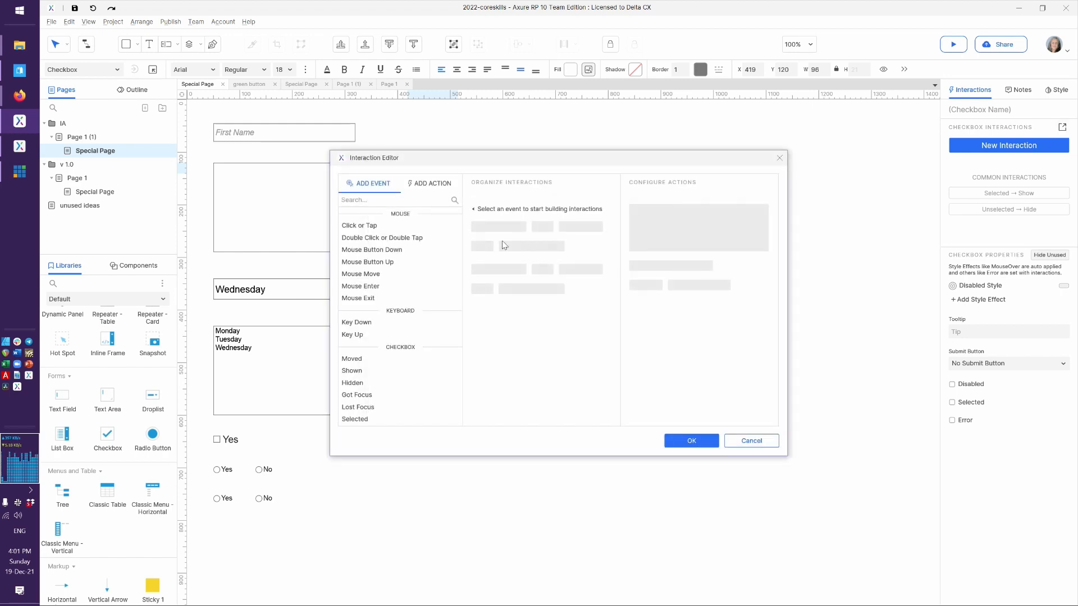
{"action": "scroll", "coordinate": [387, 280], "scroll_direction": "down", "scroll_amount": 3}
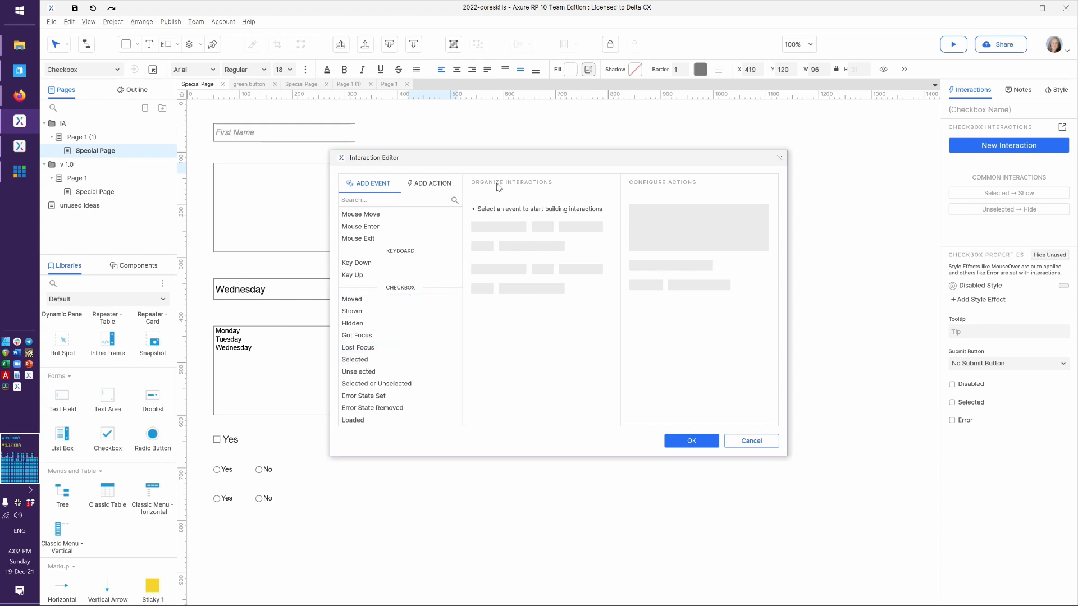
{"action": "scroll", "coordinate": [398, 354], "scroll_direction": "up", "scroll_amount": 2}
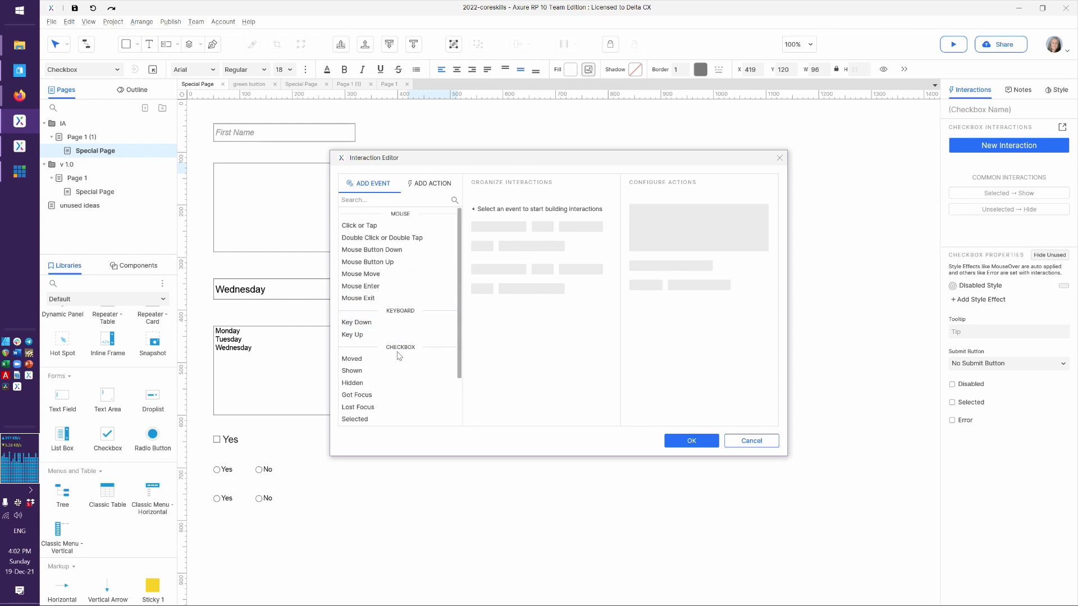
{"action": "left_click", "coordinate": [367, 226]}
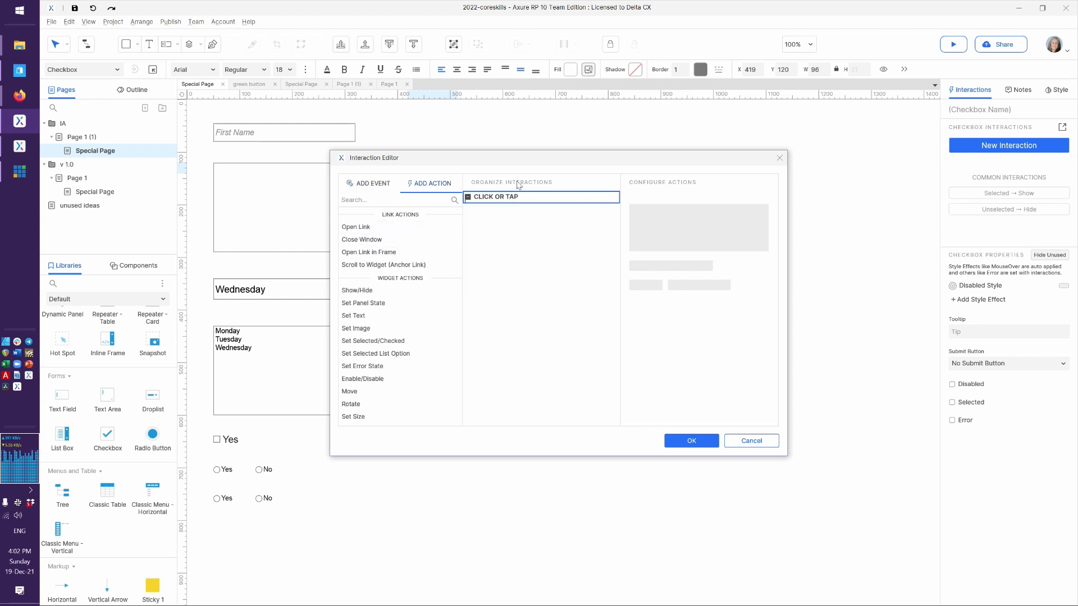
Add a Set Selected/Checked action that sets Apples, Bananas, Kiwis and Strawberries to true, and save the interaction.
{"action": "left_click_drag", "start_coordinate": [524, 166], "coordinate": [512, 236]}
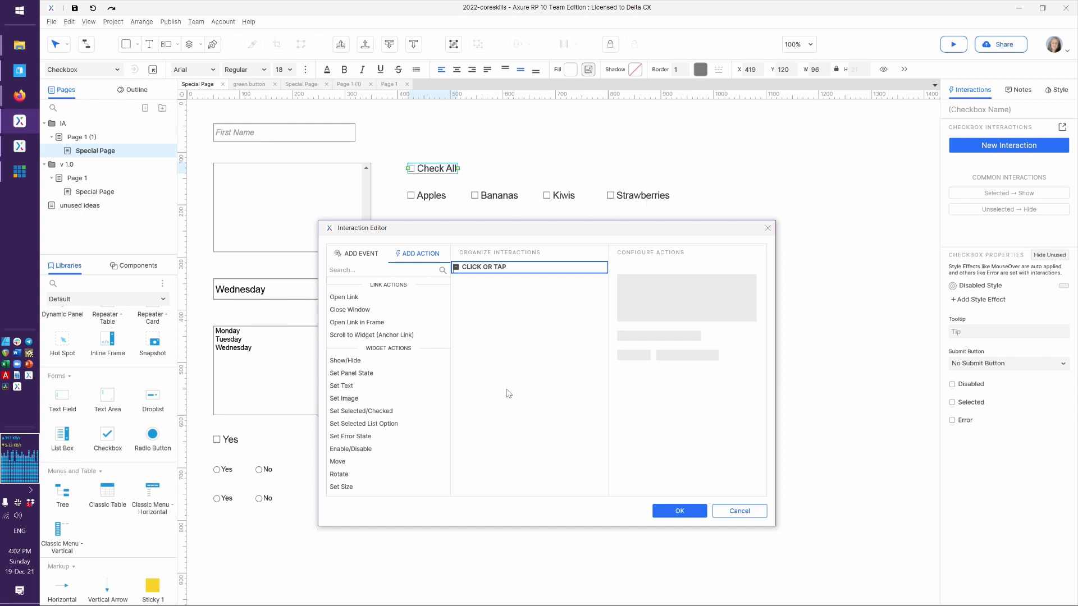
{"action": "left_click", "coordinate": [359, 414]}
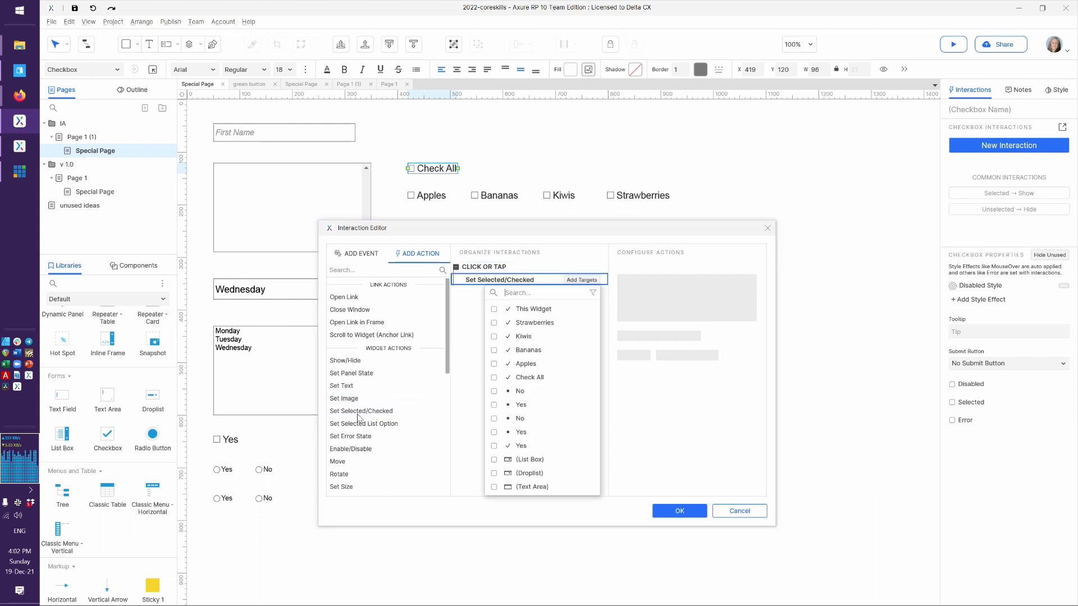
{"action": "left_click", "coordinate": [517, 365]}
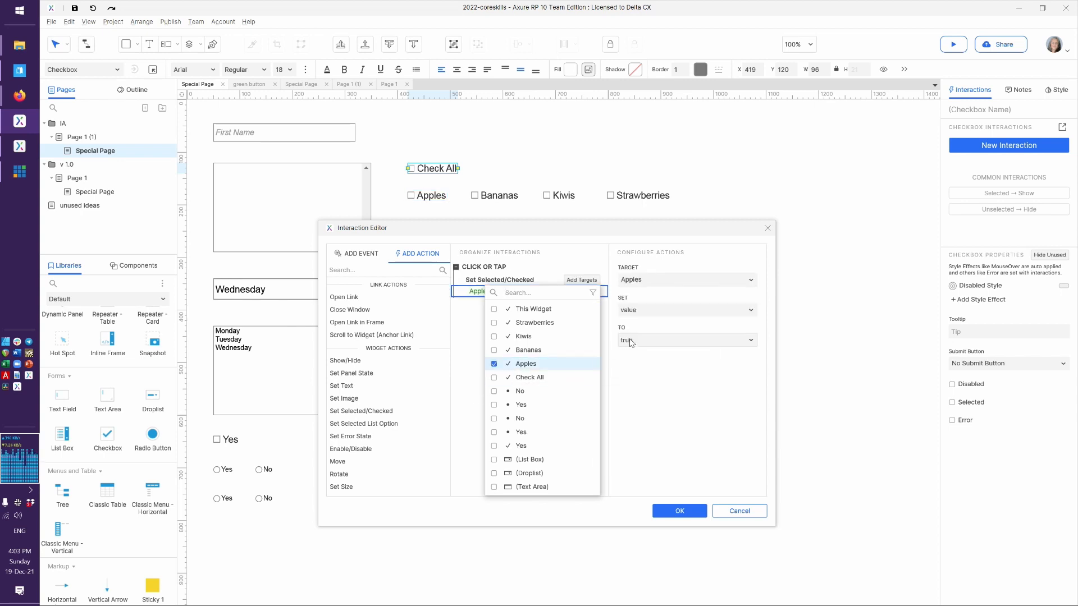
{"action": "left_click", "coordinate": [531, 348]}
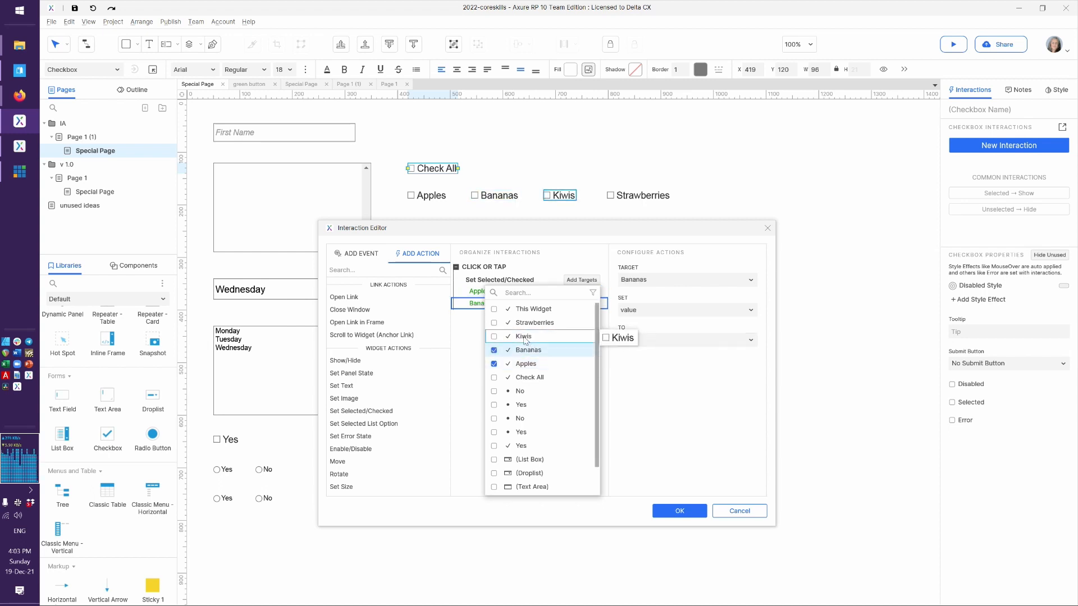
{"action": "left_click", "coordinate": [525, 336]}
{"action": "left_click", "coordinate": [532, 323]}
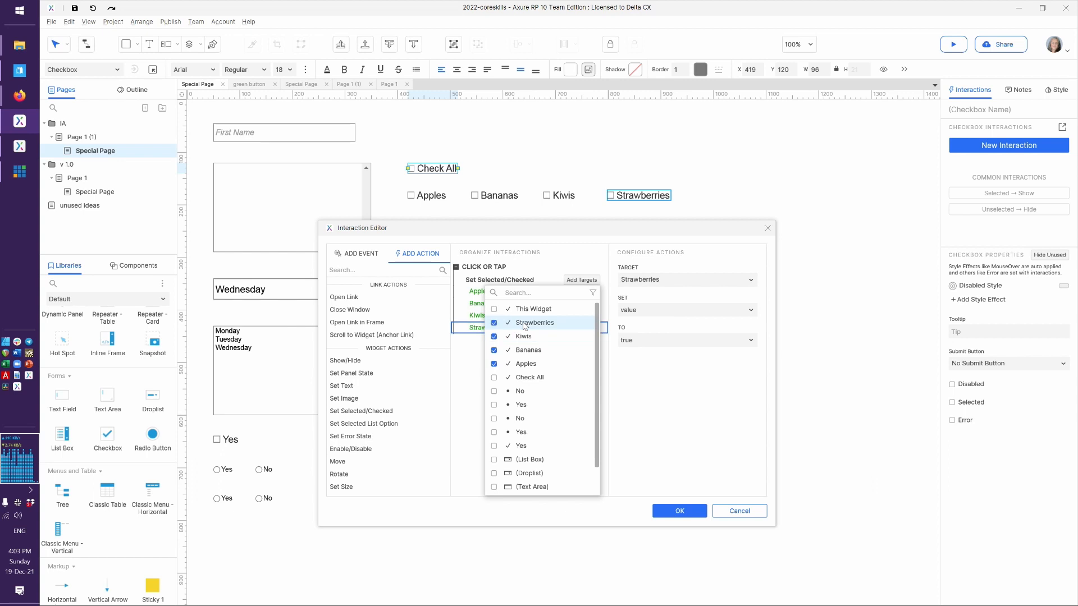
{"action": "left_click", "coordinate": [656, 409]}
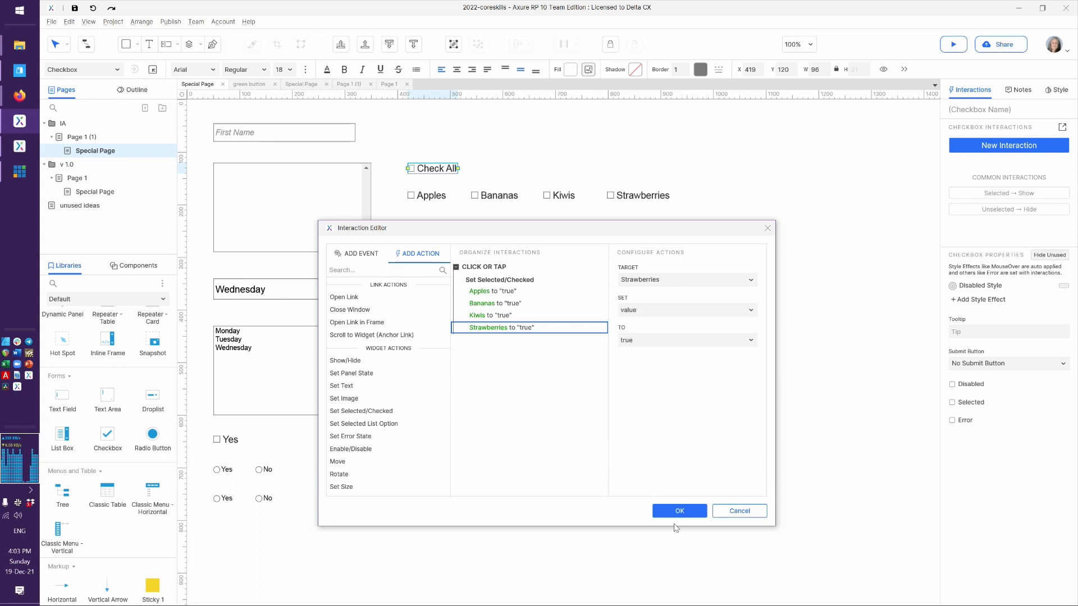
{"action": "left_click", "coordinate": [670, 512]}
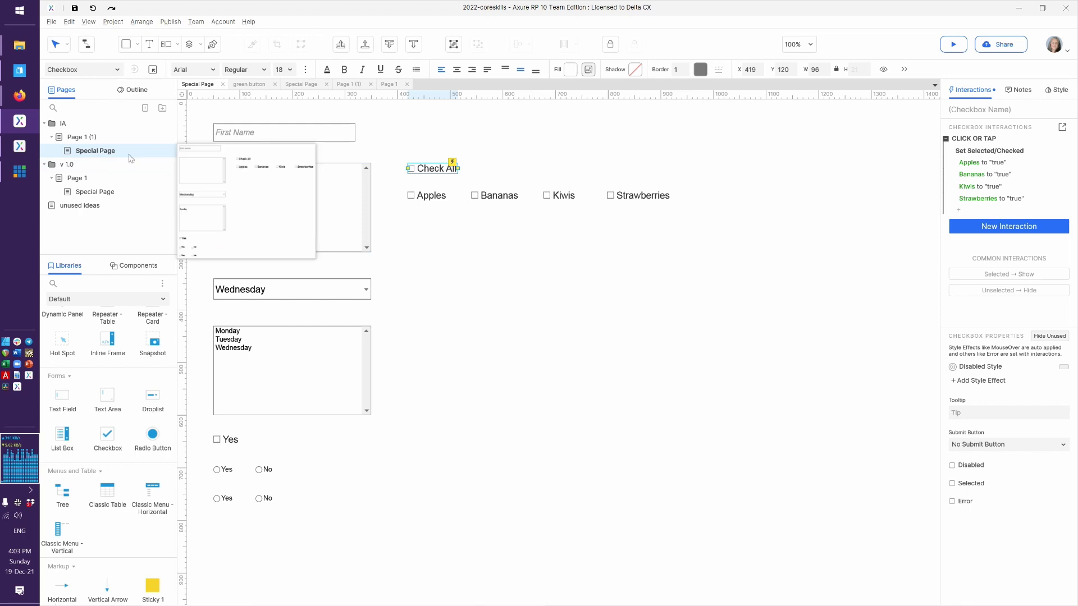
Switch to the Firefox preview of Special Page, reload it, test toggling the Check All checkbox, and return to Axure RP.
{"action": "mouse_move", "coordinate": [20, 101]}
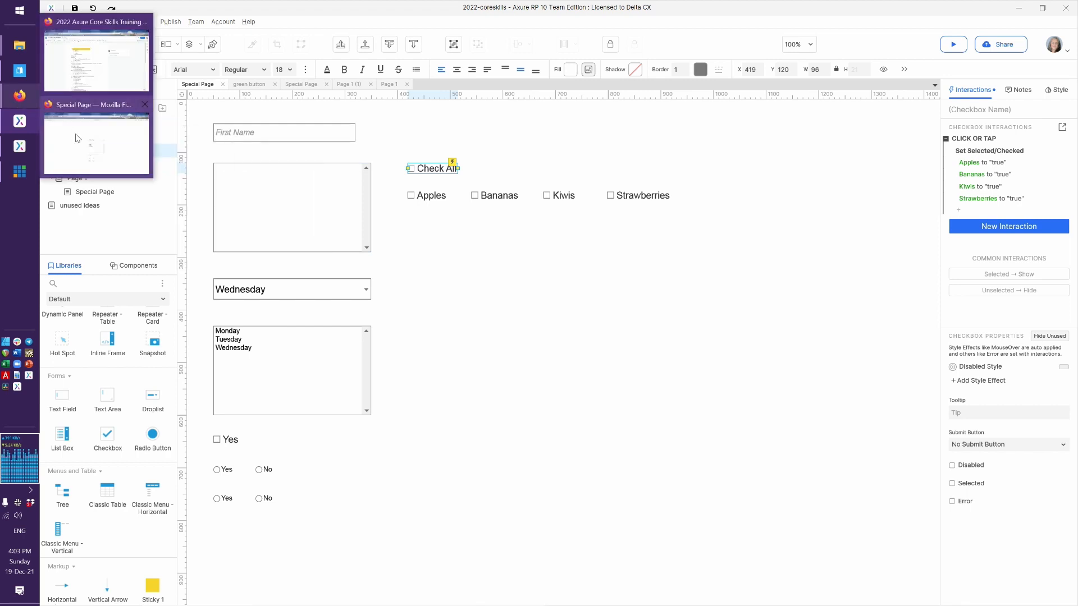
{"action": "left_click", "coordinate": [87, 150]}
{"action": "key", "text": "F5"}
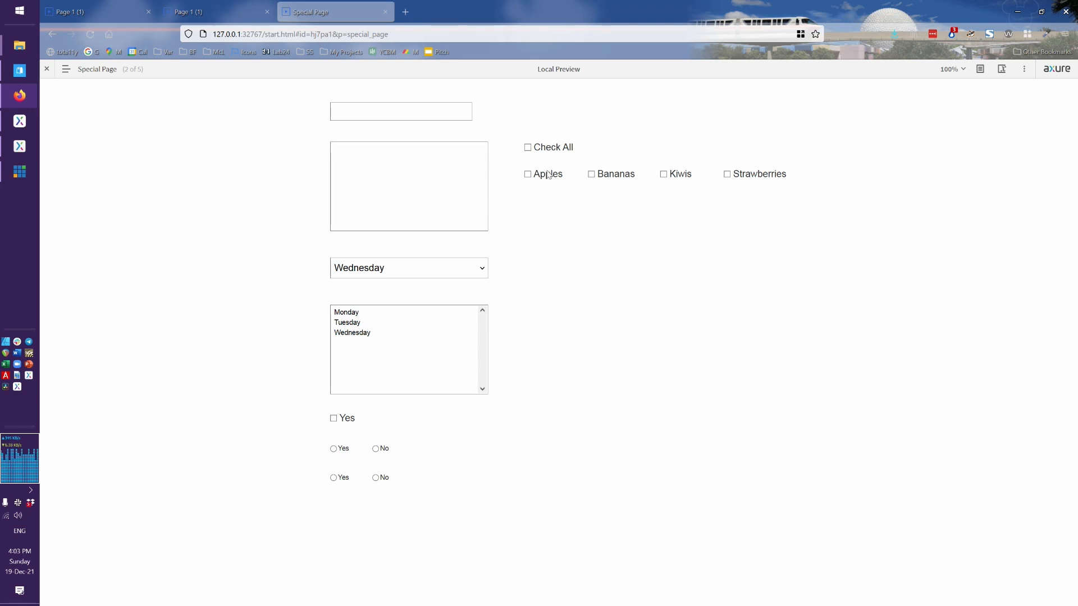
{"action": "left_click", "coordinate": [530, 153]}
{"action": "left_click", "coordinate": [528, 149]}
{"action": "key", "text": "alt+Tab"}
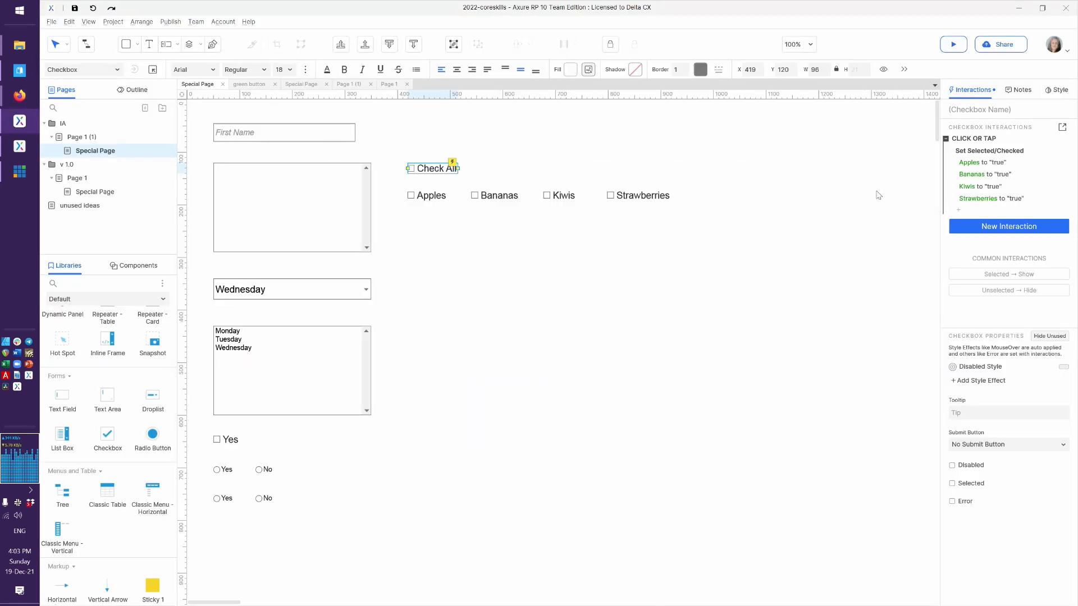
Add a case named "if checked" to the Check All checkbox's Click or Tap event.
{"action": "double_click", "coordinate": [1017, 144]}
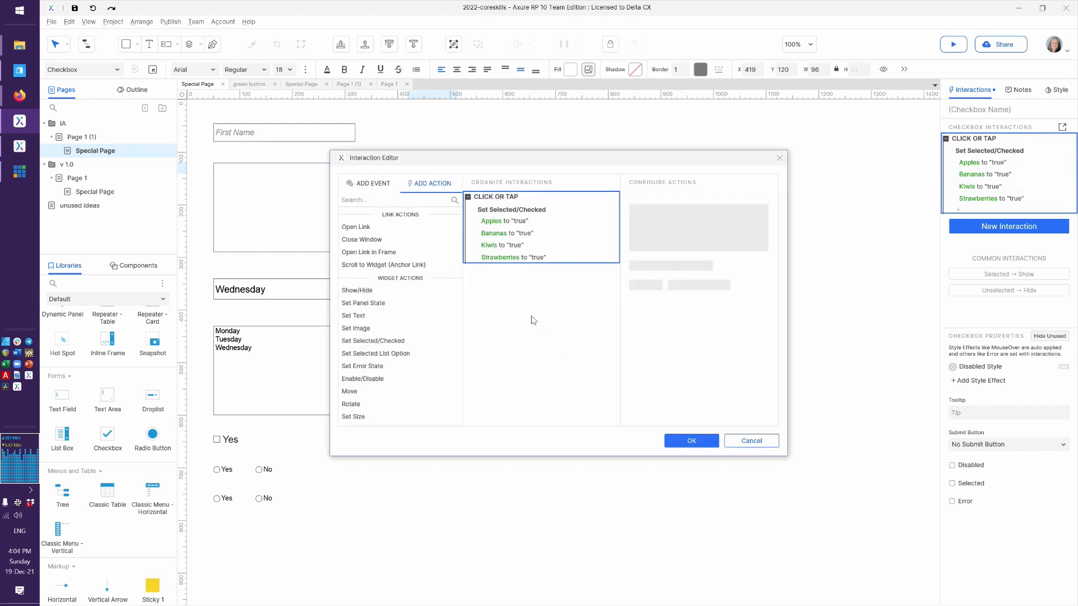
{"action": "mouse_move", "coordinate": [506, 200]}
{"action": "mouse_move", "coordinate": [582, 201]}
{"action": "left_click_drag", "start_coordinate": [585, 166], "coordinate": [584, 226]}
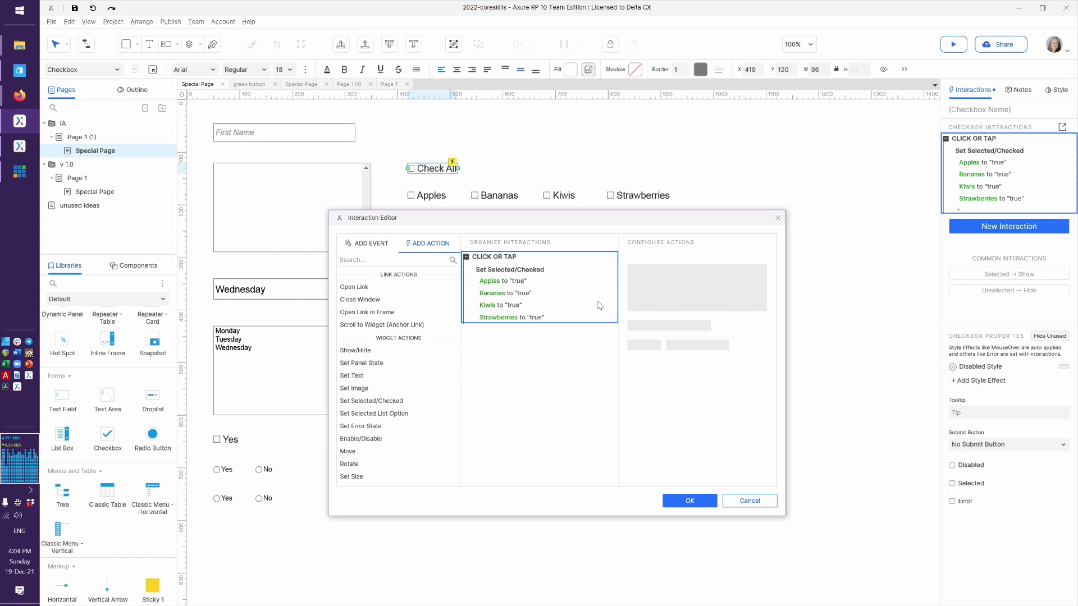
{"action": "left_click", "coordinate": [595, 256]}
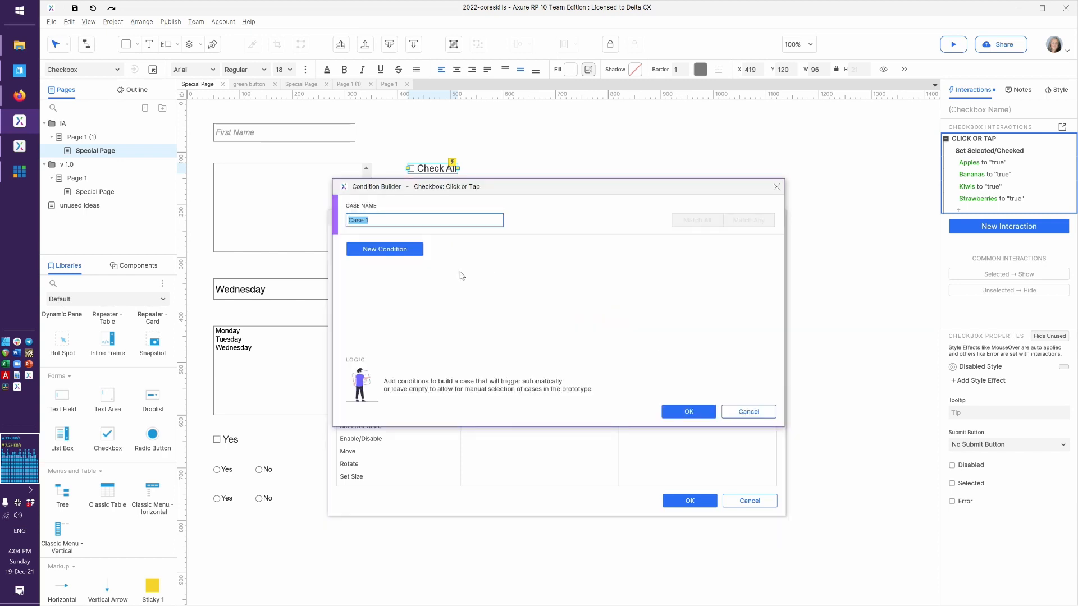
{"action": "type", "text": "if checked"}
Give the case the condition that "is selected of" Check All equals the value true, and save the interaction.
{"action": "left_click", "coordinate": [400, 256]}
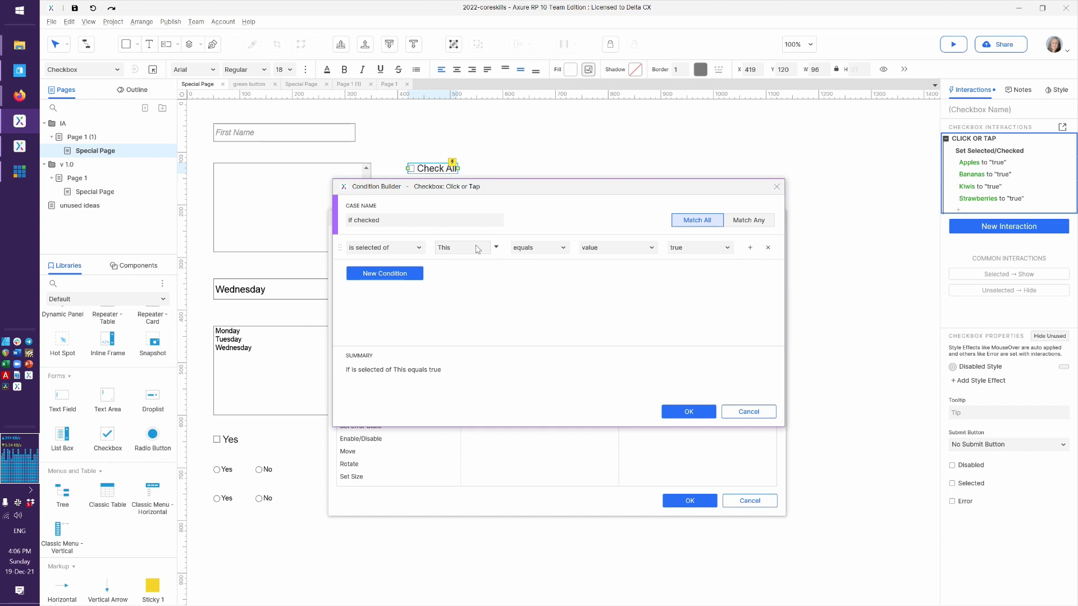
{"action": "left_click", "coordinate": [478, 249]}
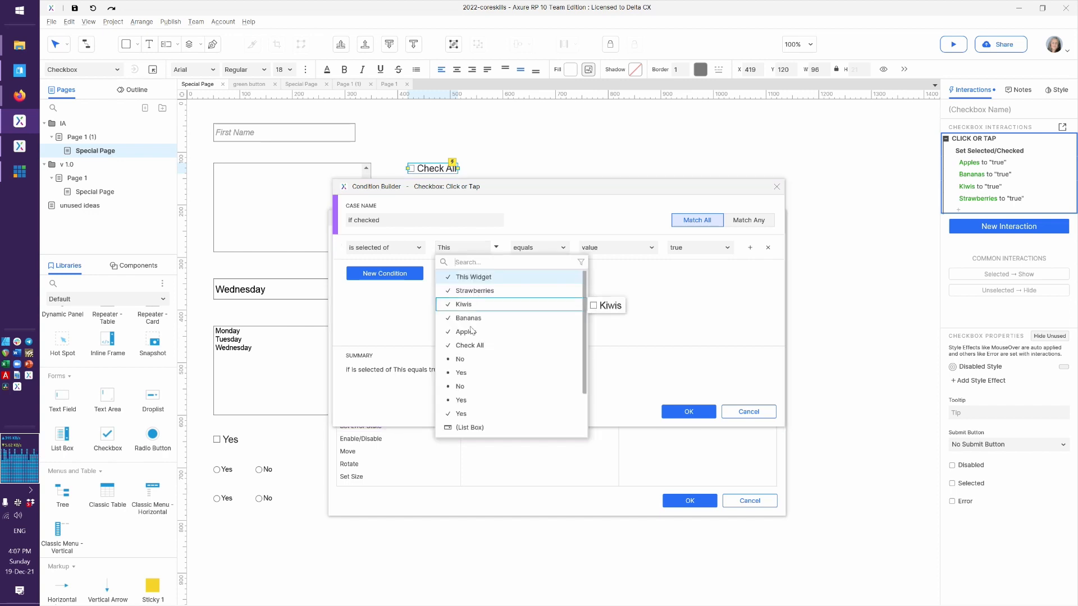
{"action": "left_click", "coordinate": [470, 345]}
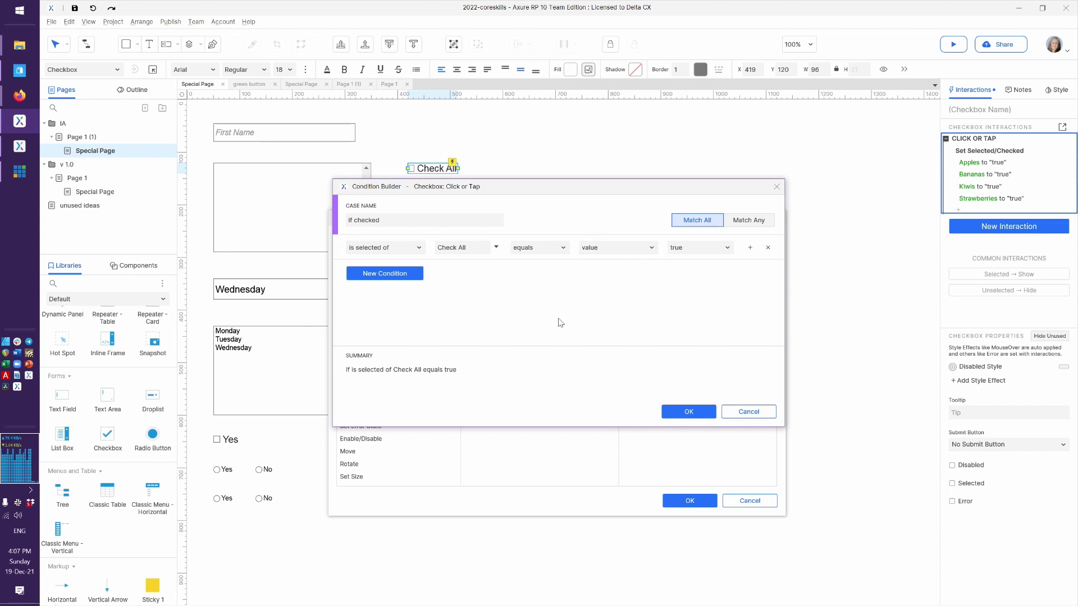
{"action": "left_click", "coordinate": [685, 419]}
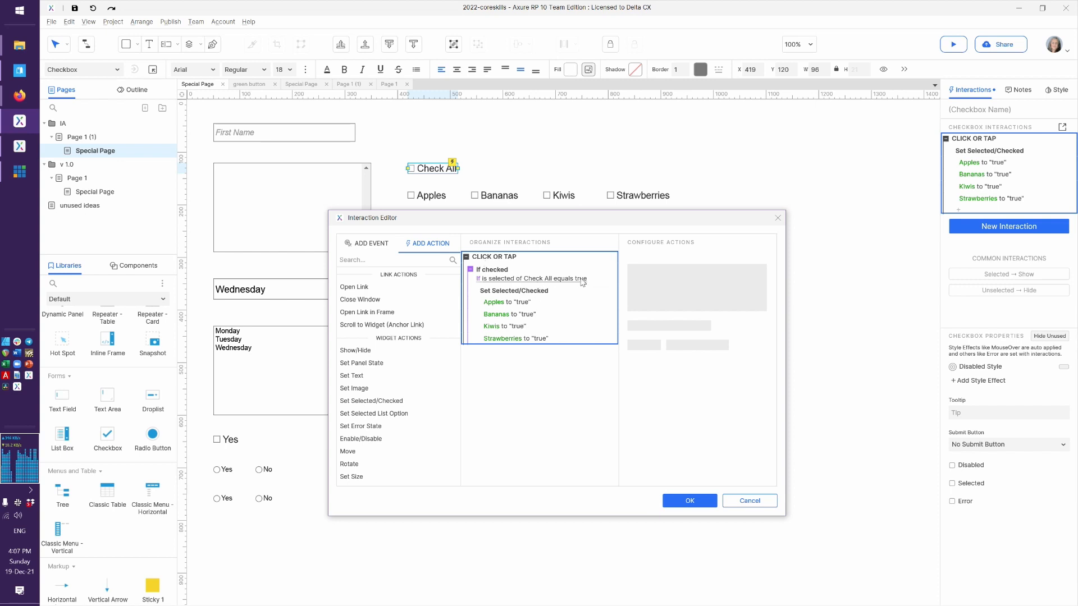
{"action": "left_click", "coordinate": [687, 499]}
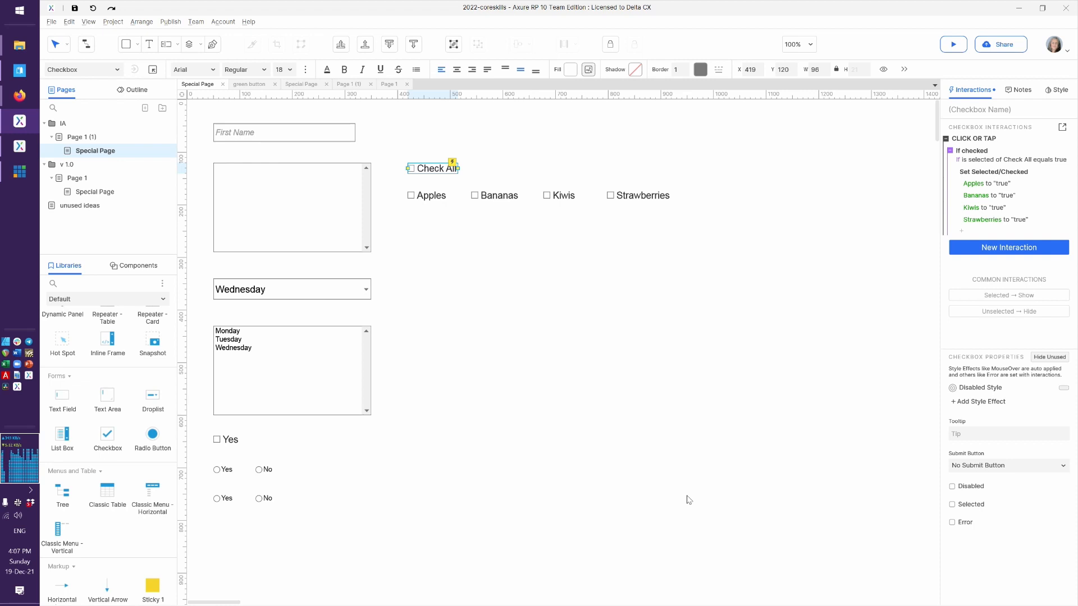
Reload the Firefox preview, test the conditional Check All checkbox, and switch back to Axure RP.
{"action": "key", "text": "alt+Tab"}
{"action": "key", "text": "F5"}
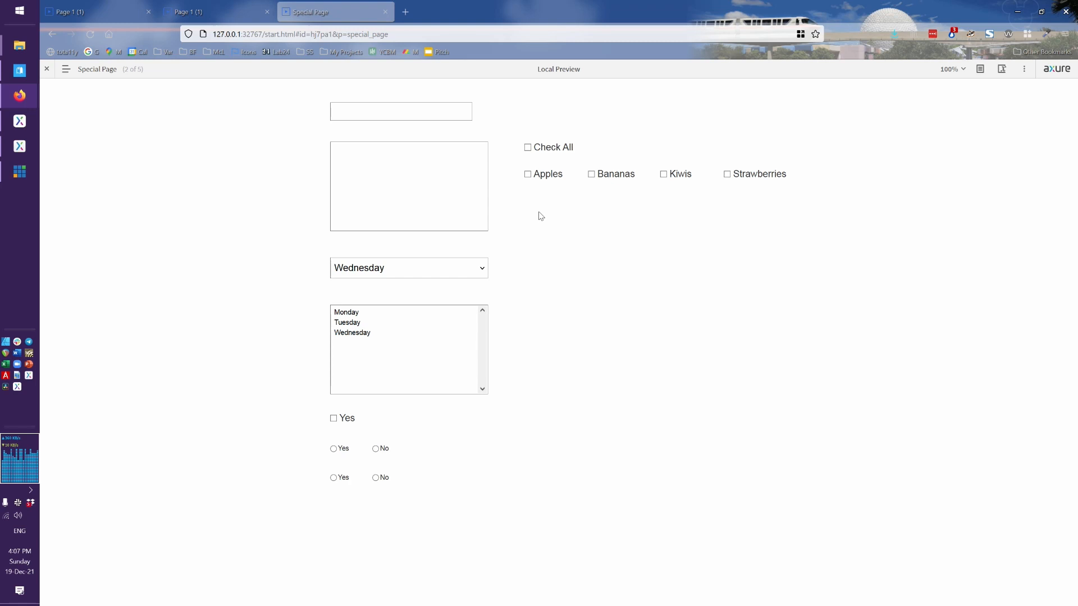
{"action": "left_click", "coordinate": [528, 148]}
{"action": "key", "text": "alt+Tab"}
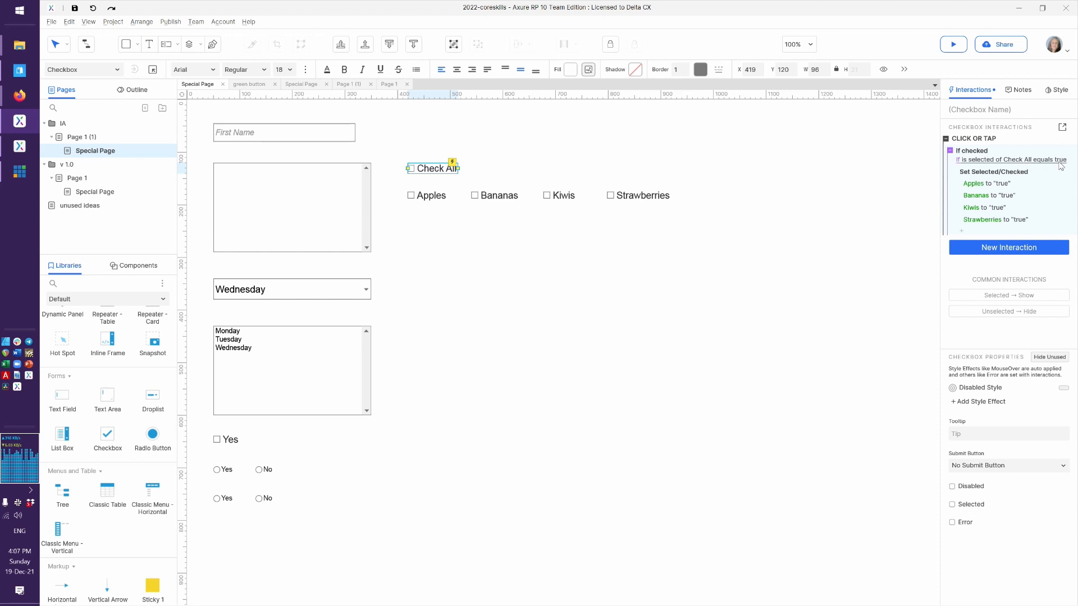
{"action": "mouse_move", "coordinate": [973, 138]}
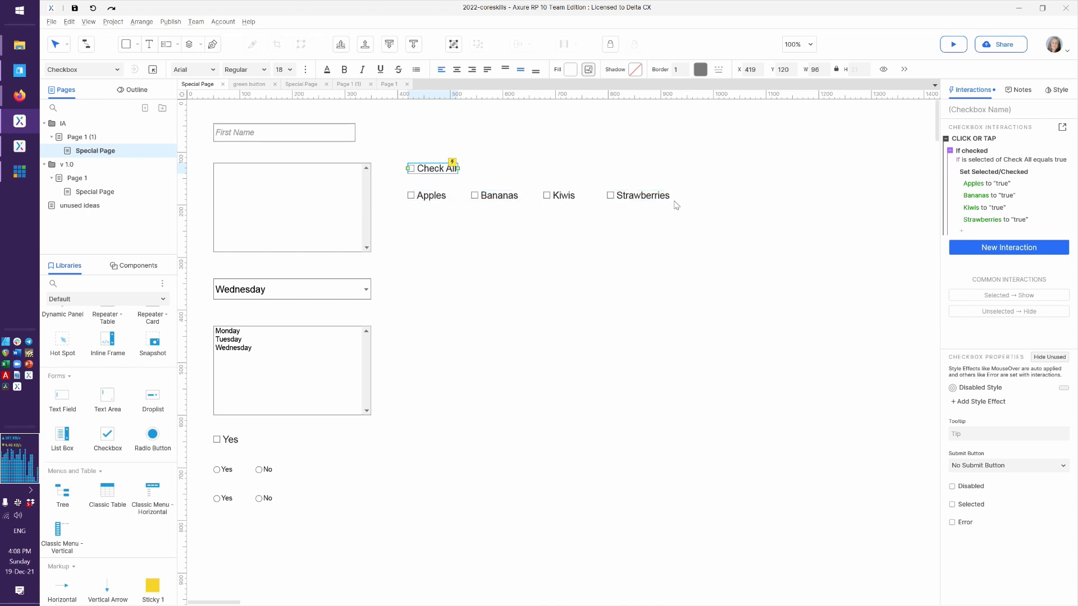
{"action": "double_click", "coordinate": [1019, 140]}
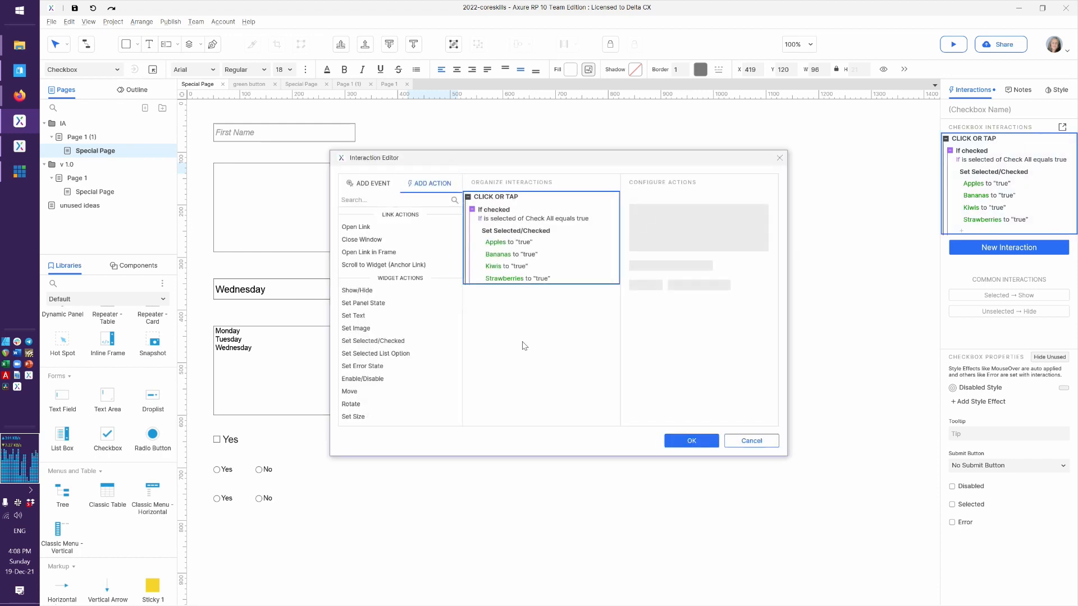
{"action": "left_click", "coordinate": [748, 442]}
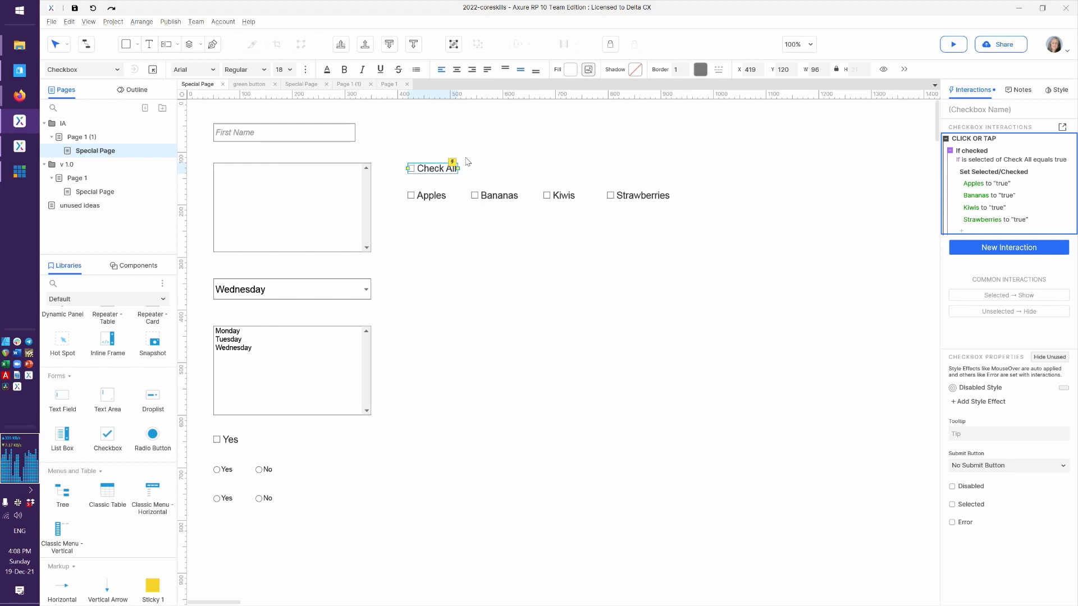
{"action": "left_click", "coordinate": [1001, 247]}
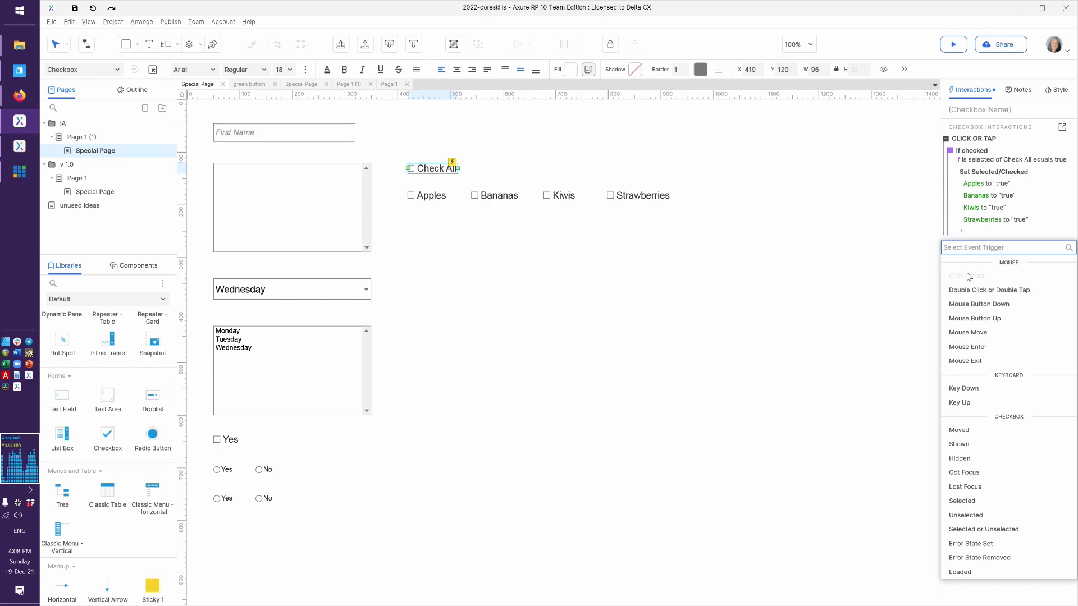
{"action": "left_click", "coordinate": [896, 265]}
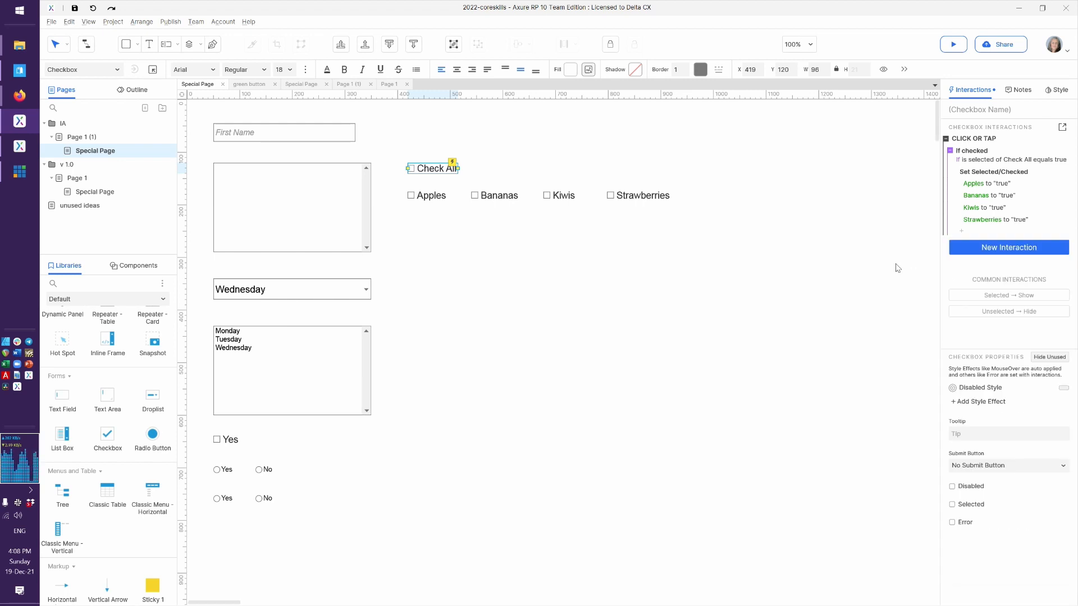
Add a second case named "If unchecked" to the Check All checkbox's Click or Tap event.
{"action": "left_click", "coordinate": [993, 141]}
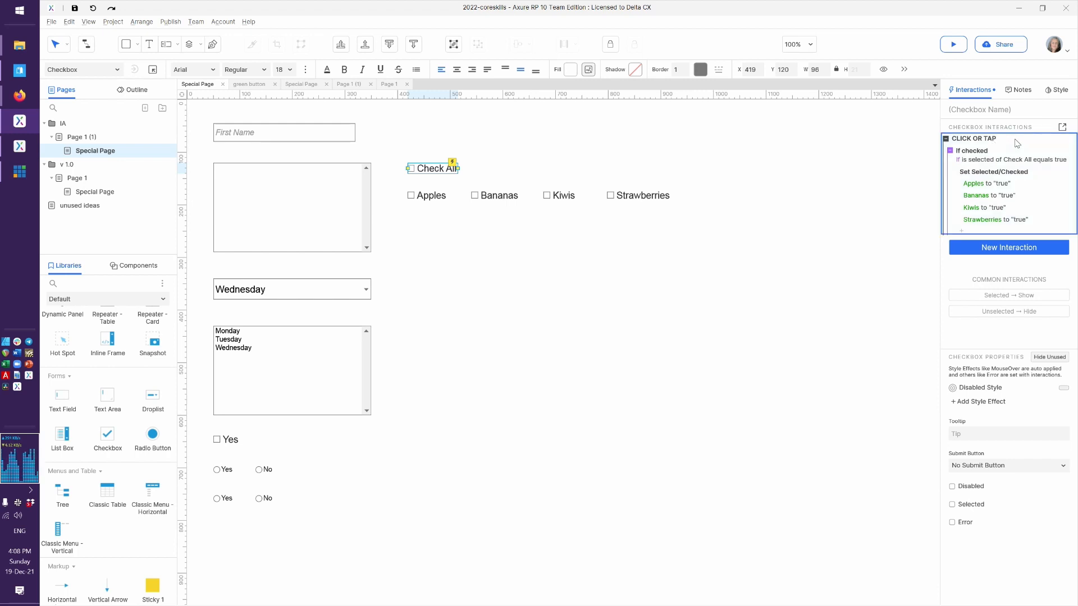
{"action": "double_click", "coordinate": [1015, 139]}
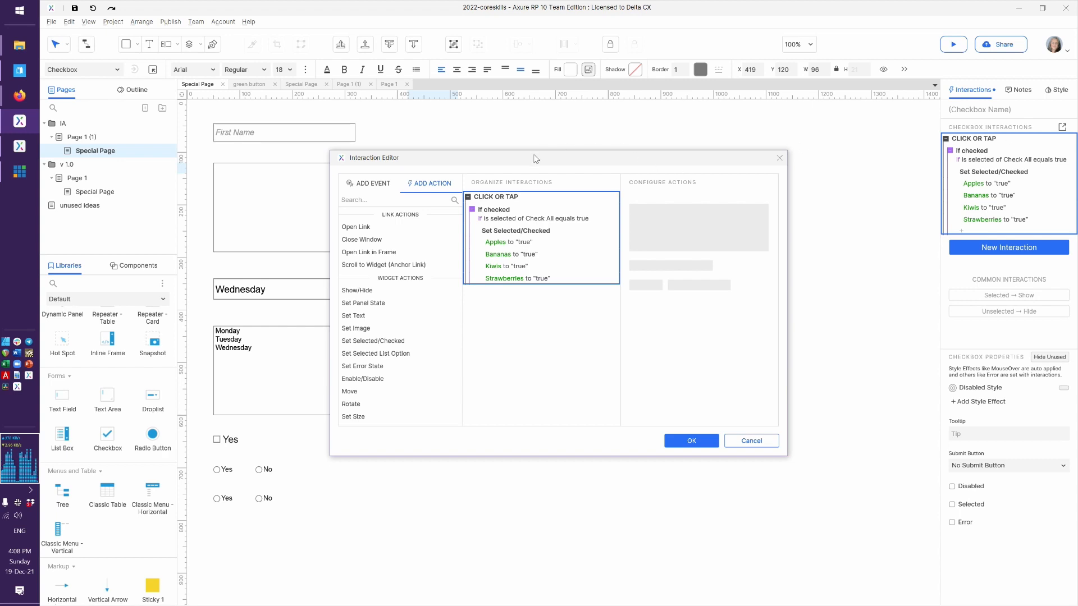
{"action": "left_click_drag", "start_coordinate": [536, 158], "coordinate": [514, 212]}
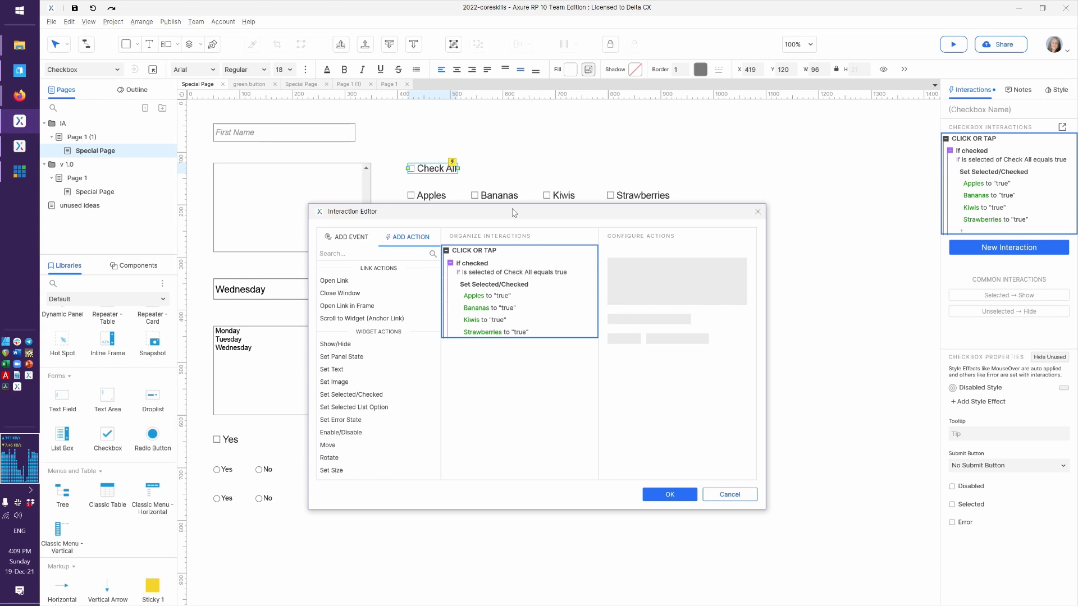
{"action": "mouse_move", "coordinate": [573, 256]}
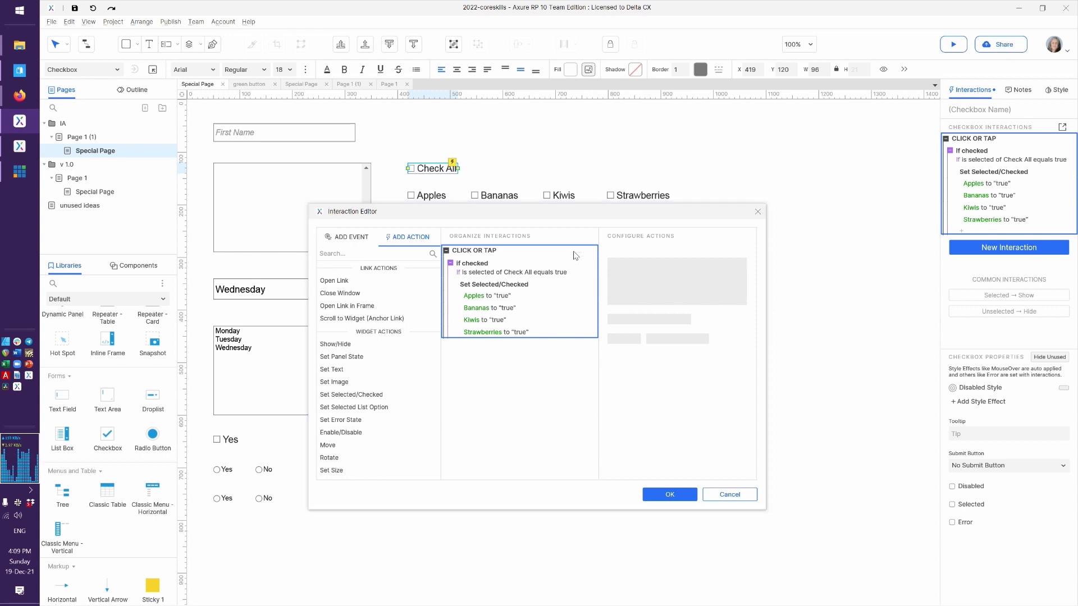
{"action": "left_click", "coordinate": [575, 252]}
{"action": "type", "text": "if unchecked"}
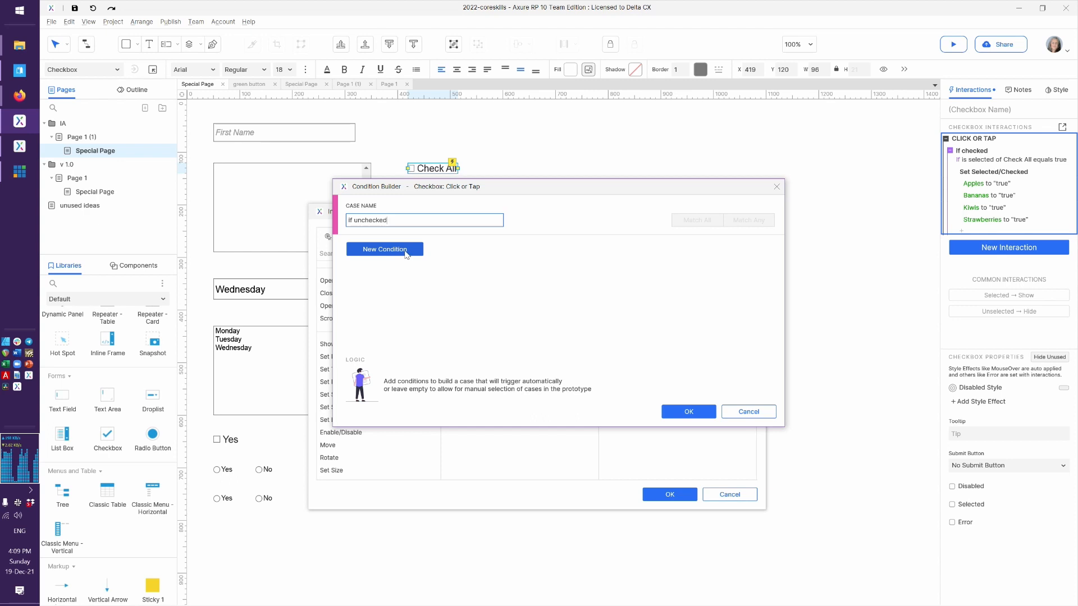
Give the "If unchecked" case the condition that "is selected of" This equals the value false.
{"action": "left_click", "coordinate": [407, 254]}
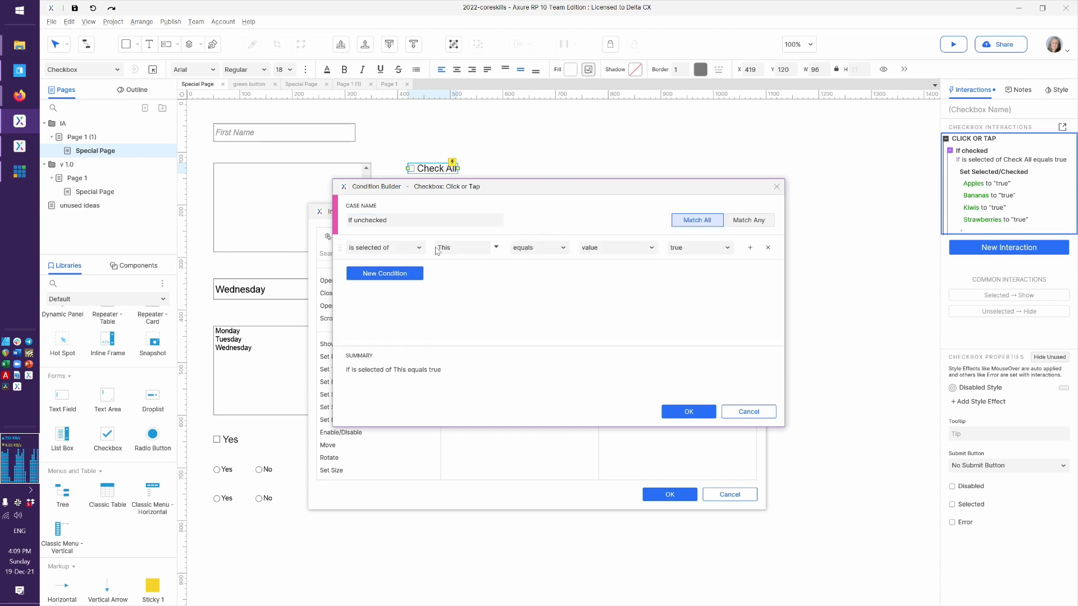
{"action": "left_click", "coordinate": [679, 251]}
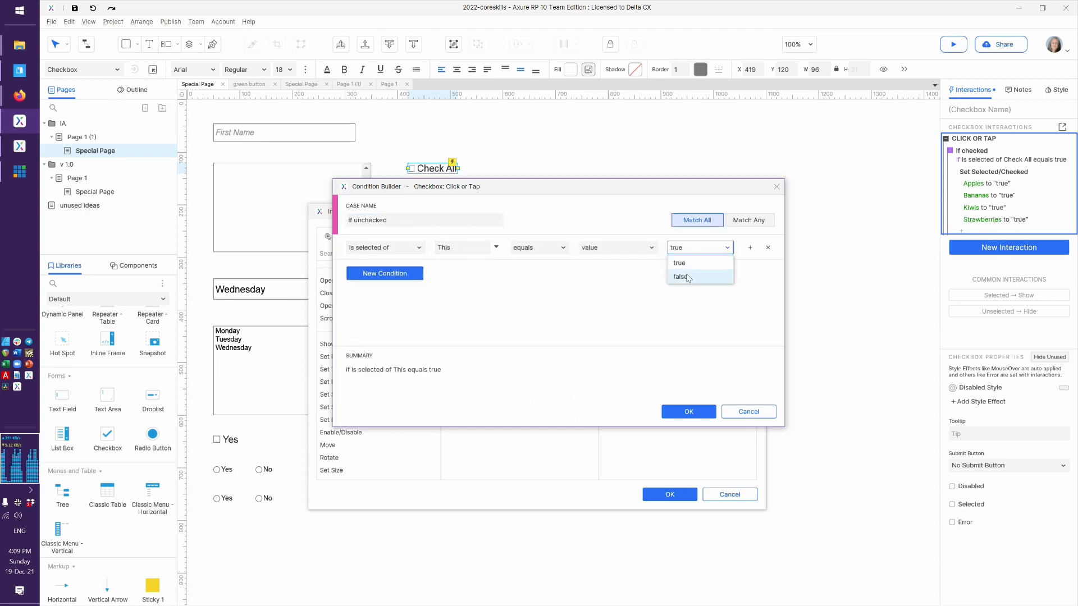
{"action": "left_click", "coordinate": [688, 277]}
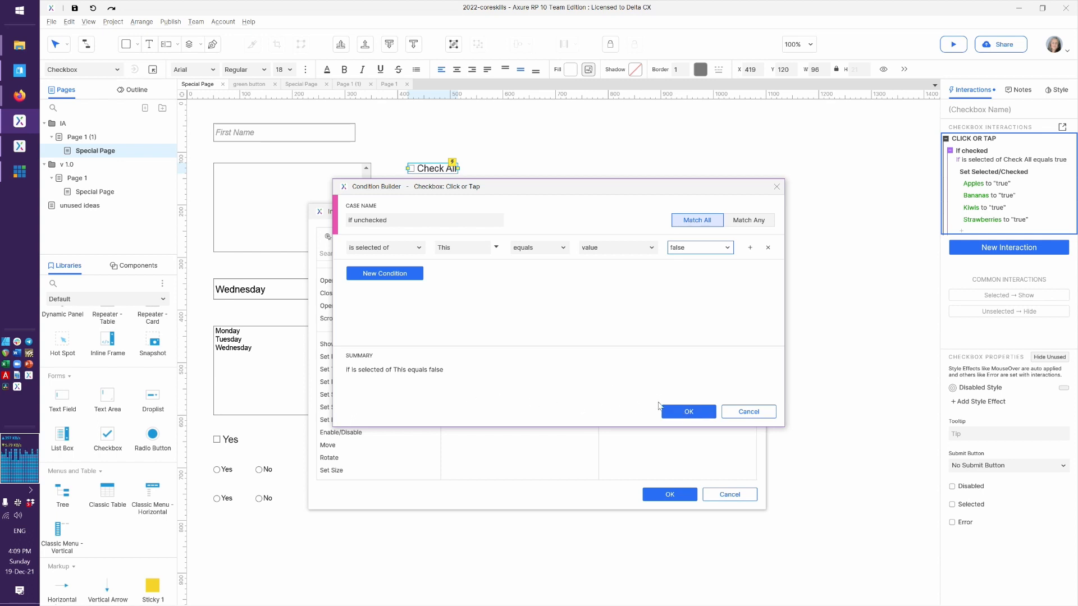
{"action": "left_click", "coordinate": [689, 410]}
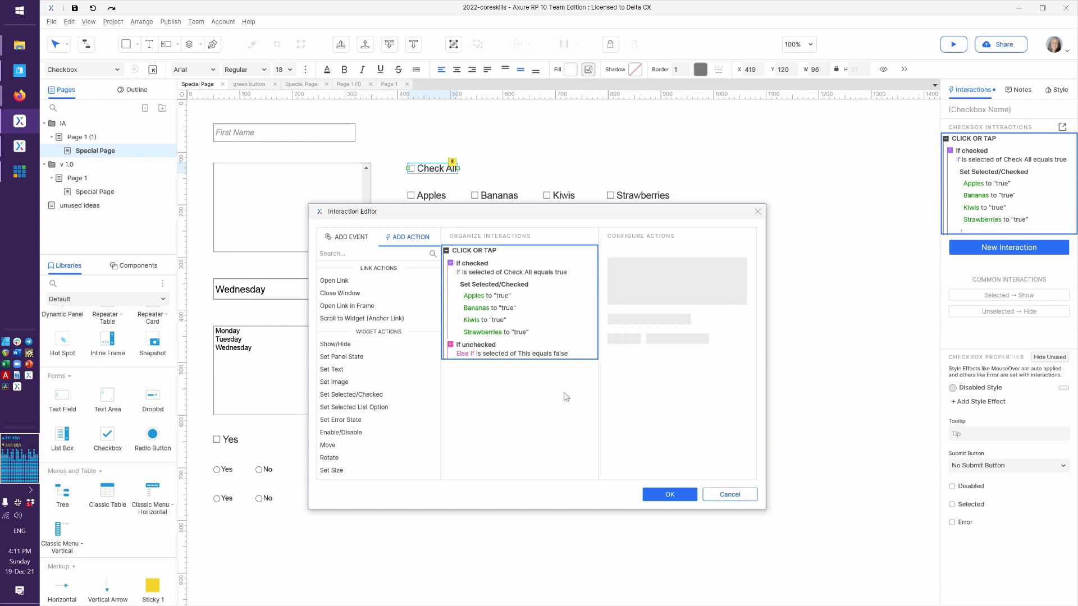
Add a Set Selected/Checked action to the "If unchecked" case that sets Apples and Bananas to false.
{"action": "left_click", "coordinate": [362, 395]}
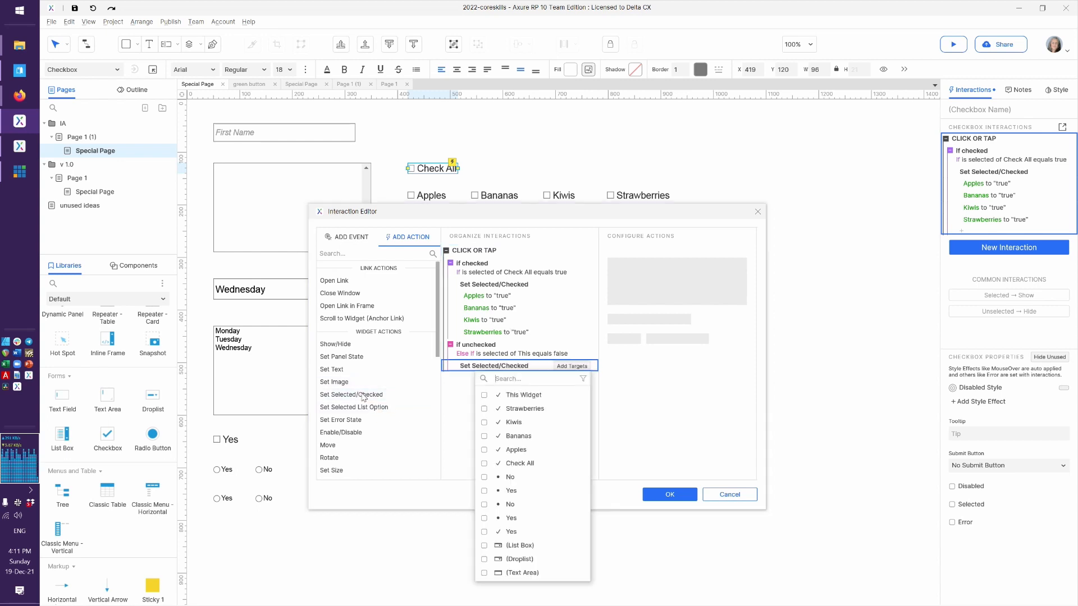
{"action": "left_click", "coordinate": [484, 449]}
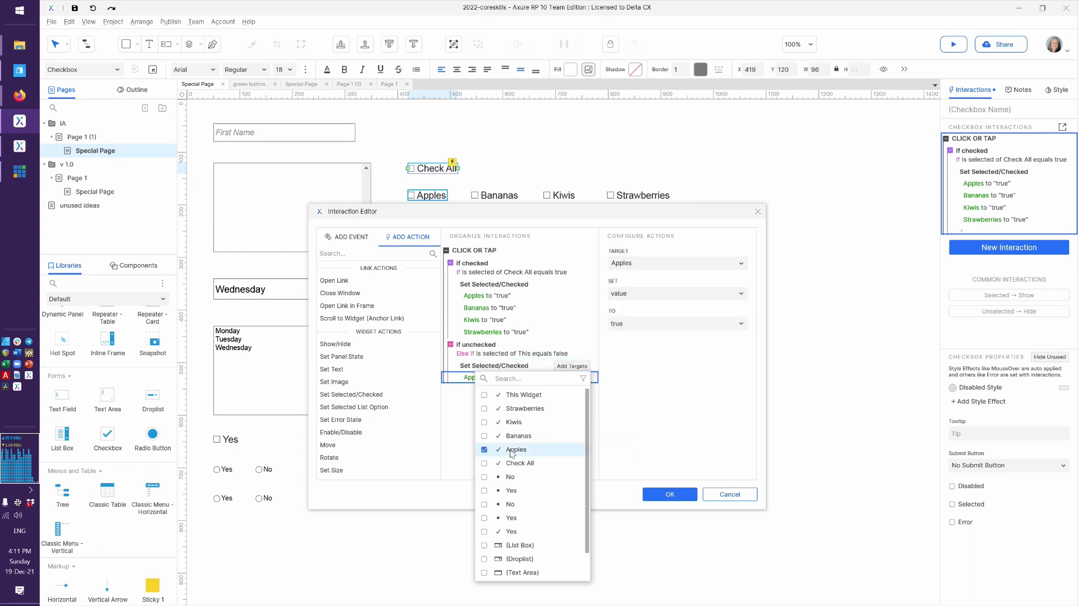
{"action": "left_click", "coordinate": [627, 325]}
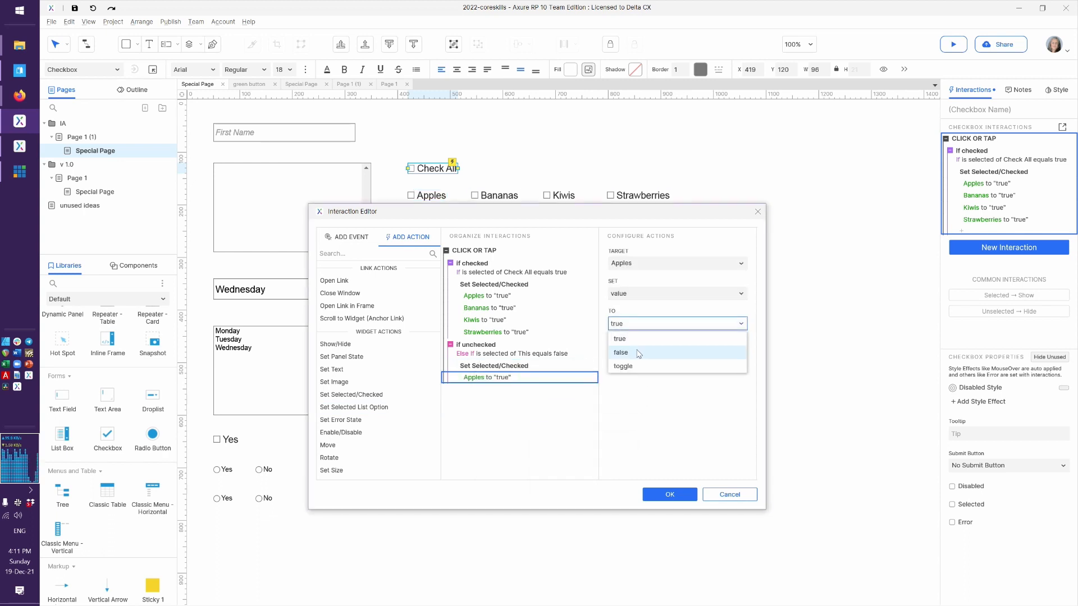
{"action": "left_click", "coordinate": [639, 354]}
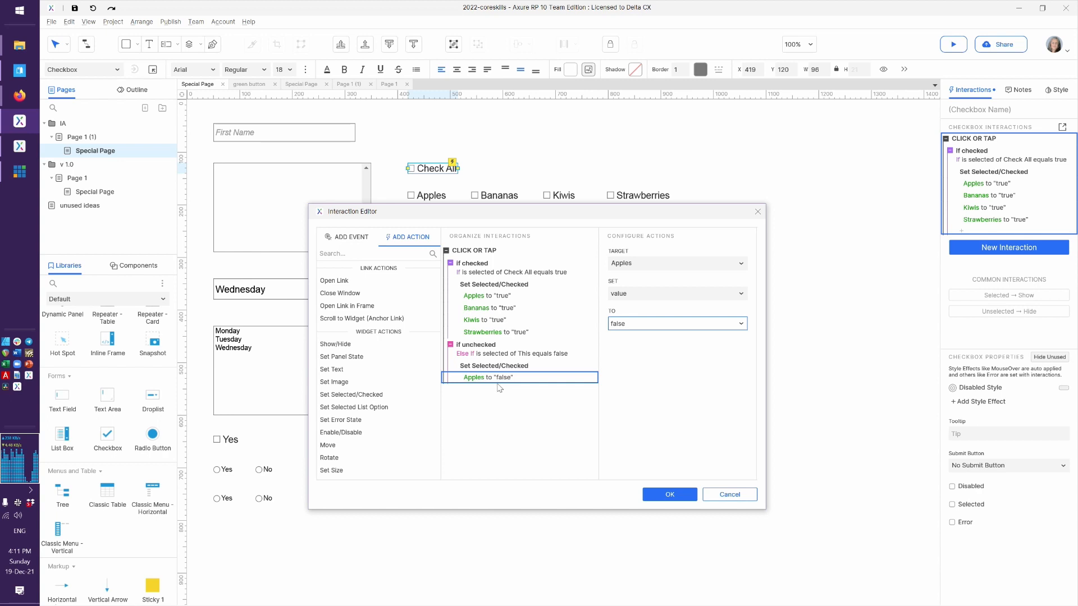
{"action": "left_click", "coordinate": [578, 370]}
{"action": "left_click", "coordinate": [502, 437]}
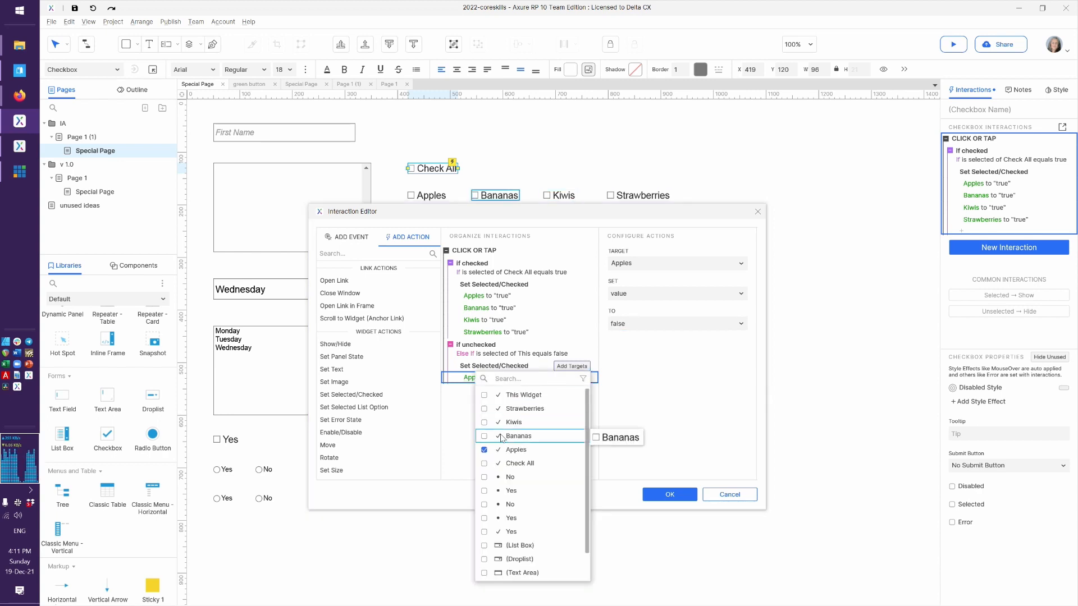
{"action": "left_click", "coordinate": [635, 324]}
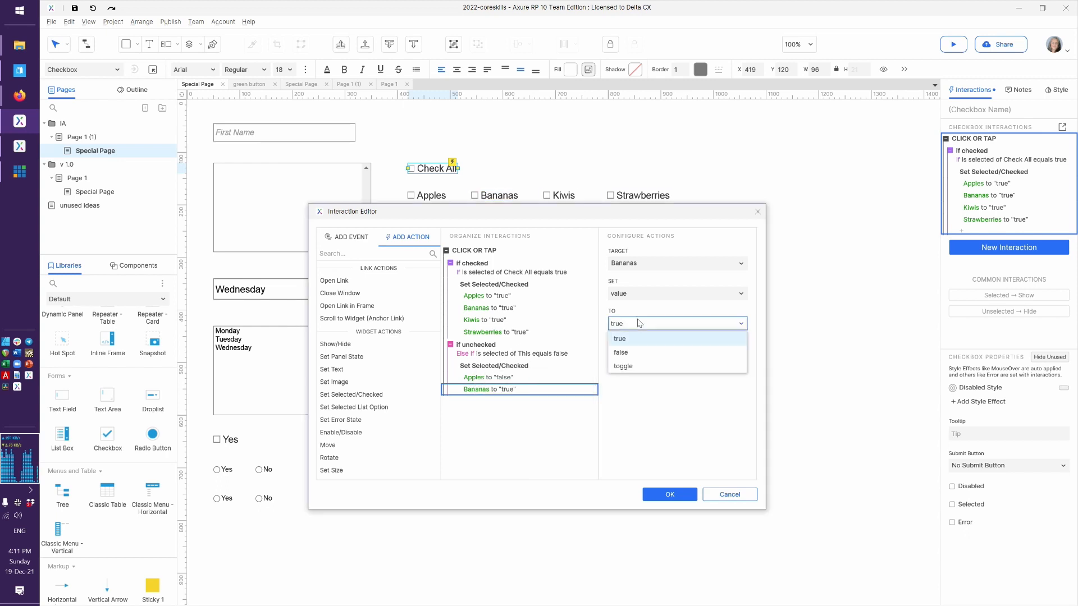
{"action": "left_click", "coordinate": [629, 353]}
Add Kiwis and Strawberries as targets of the same action, set both to false, and save the interaction.
{"action": "mouse_move", "coordinate": [577, 371]}
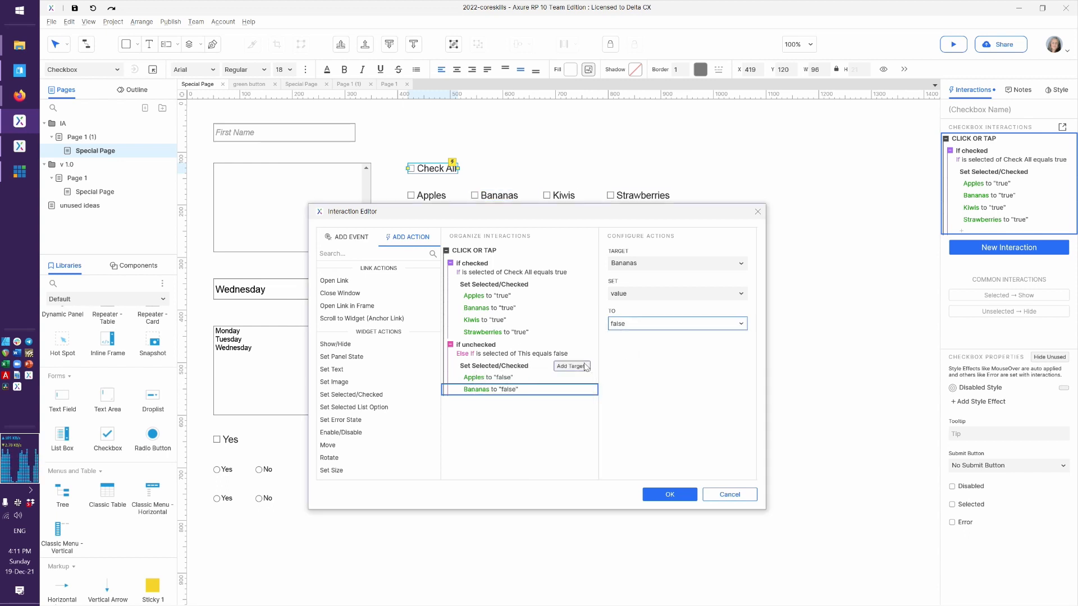
{"action": "left_click", "coordinate": [576, 368]}
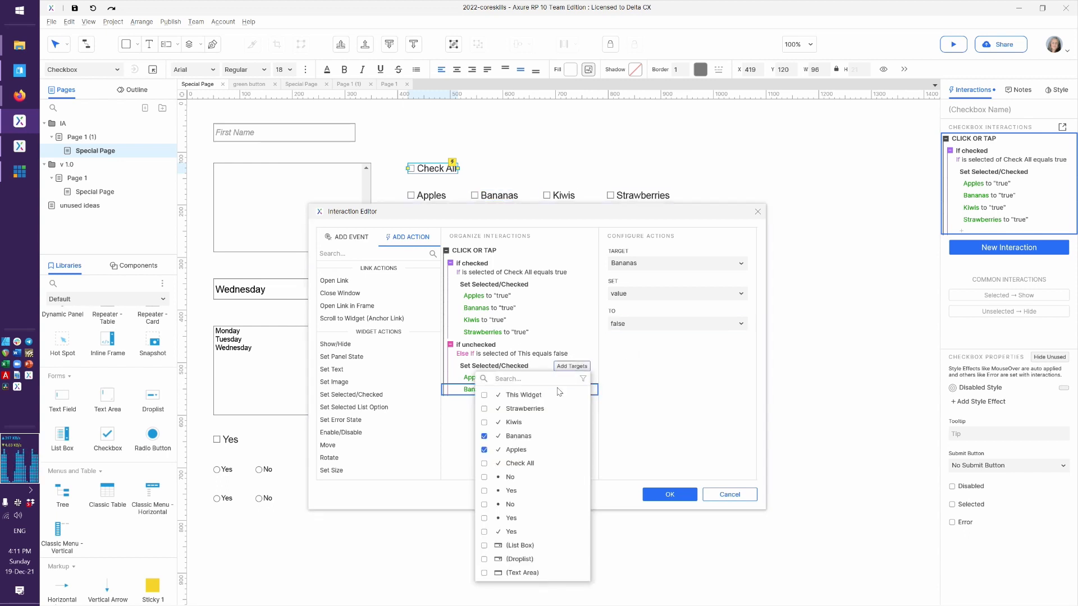
{"action": "left_click", "coordinate": [514, 423]}
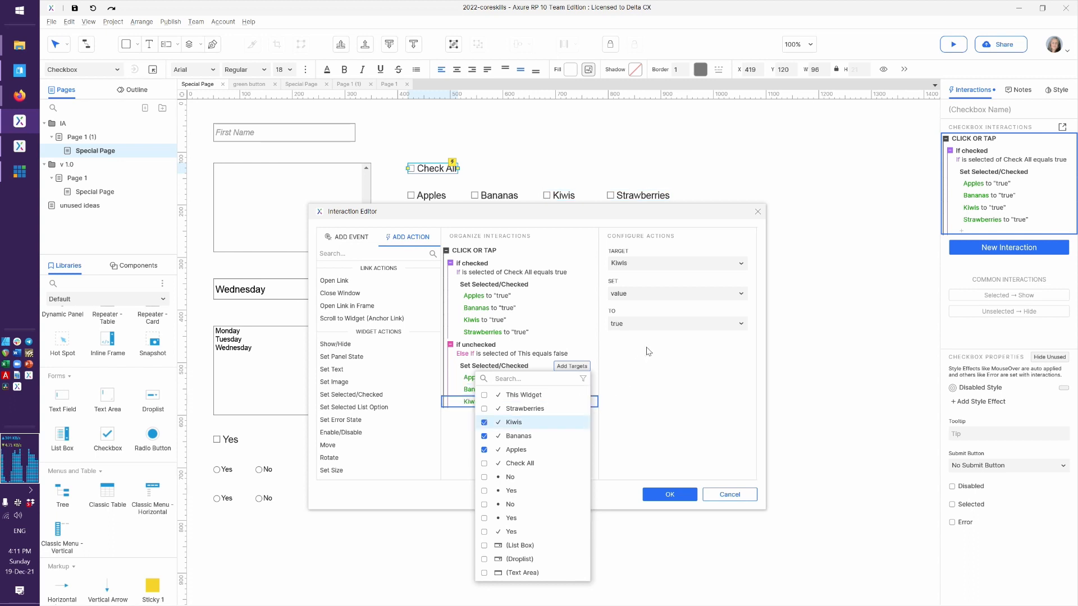
{"action": "left_click", "coordinate": [650, 325]}
{"action": "left_click", "coordinate": [638, 352]}
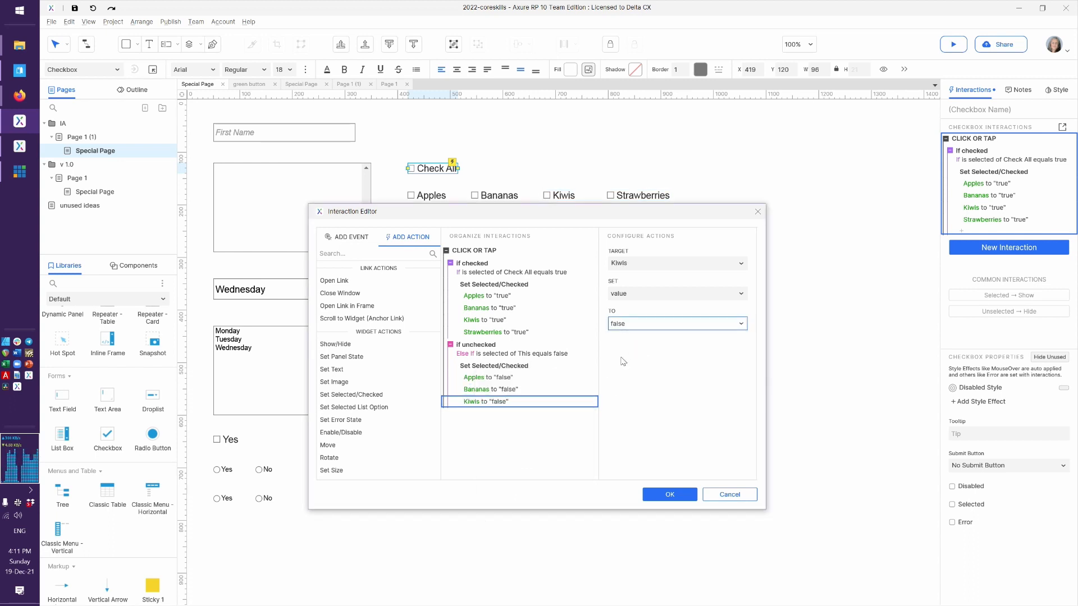
{"action": "left_click", "coordinate": [572, 365]}
{"action": "left_click", "coordinate": [507, 415]}
{"action": "left_click", "coordinate": [643, 327]}
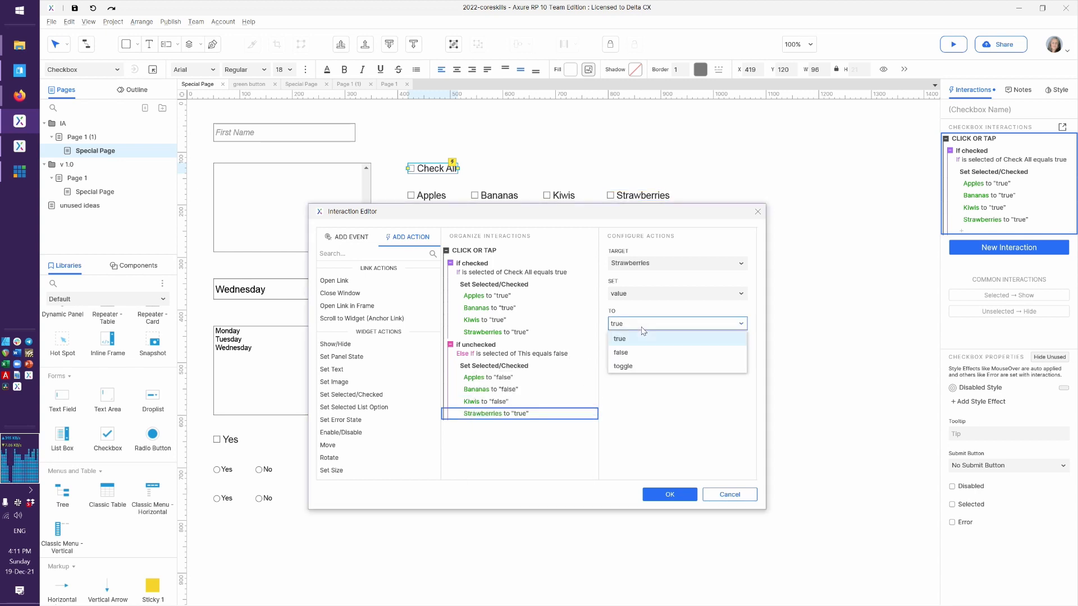
{"action": "left_click", "coordinate": [638, 352]}
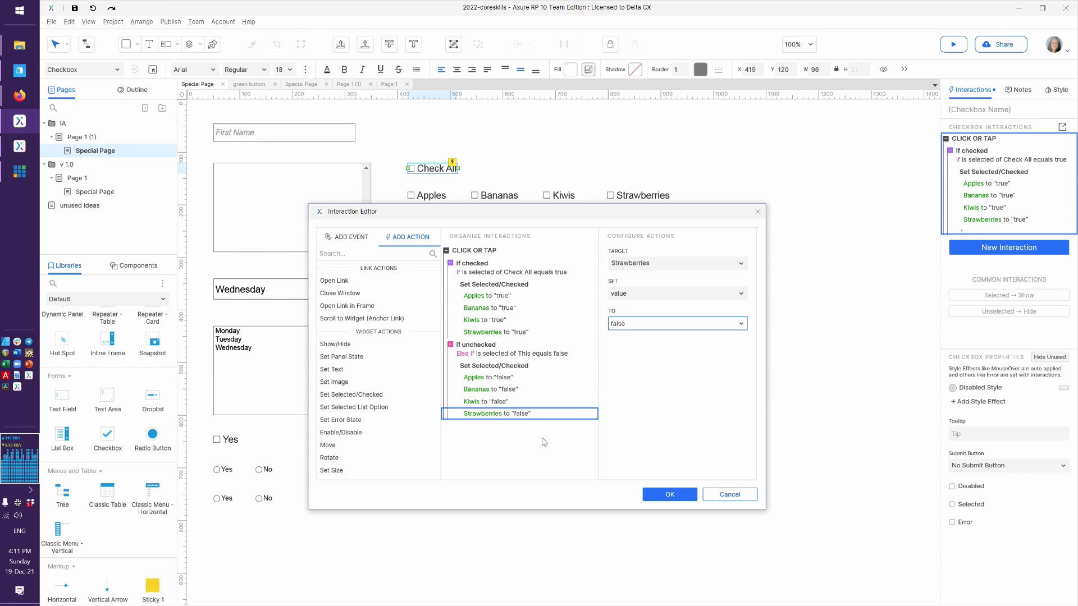
{"action": "left_click", "coordinate": [655, 494]}
Preview Special Page in Firefox to check the Check All interaction, and return to Axure RP.
{"action": "key", "text": "ctrl+period"}
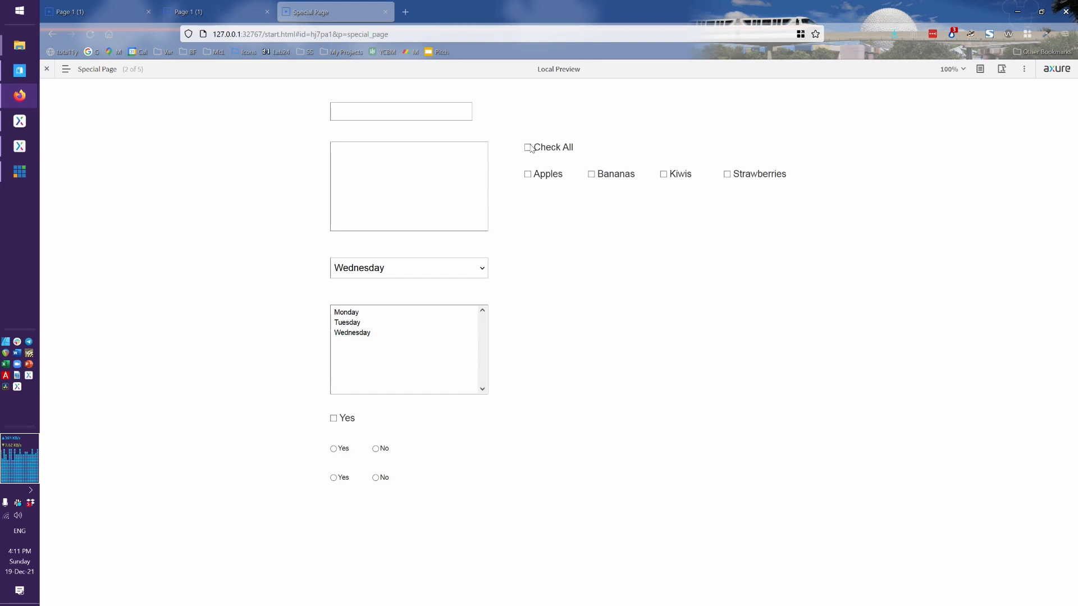
{"action": "key", "text": "alt+Tab"}
{"action": "key", "text": "alt+Tab"}
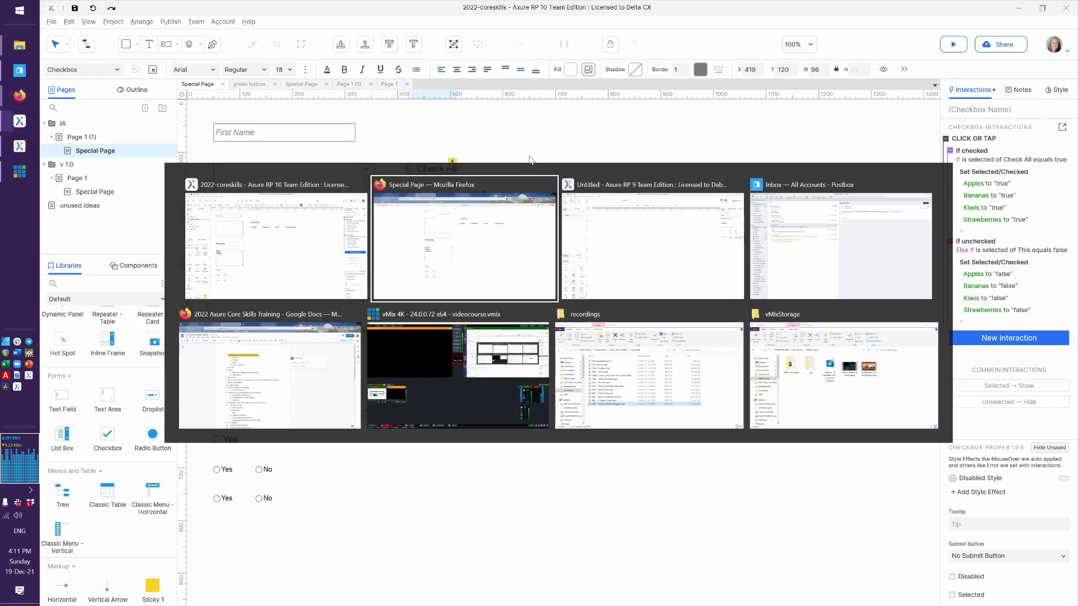
{"action": "key", "text": "Escape"}
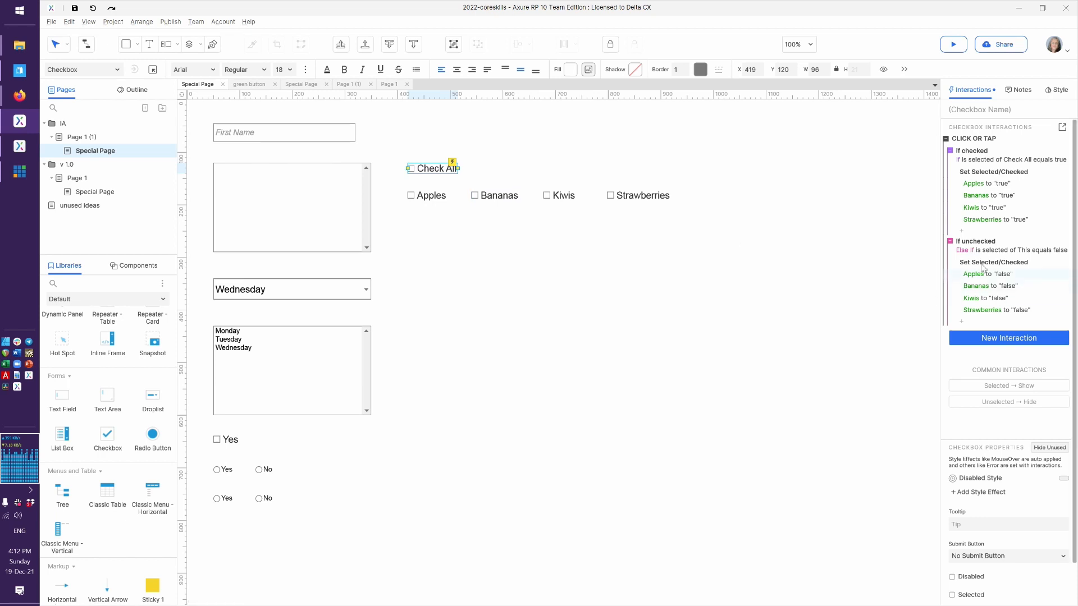
Review the value options for the Apples target in the "If unchecked" case, and close the editor without saving.
{"action": "double_click", "coordinate": [1014, 245]}
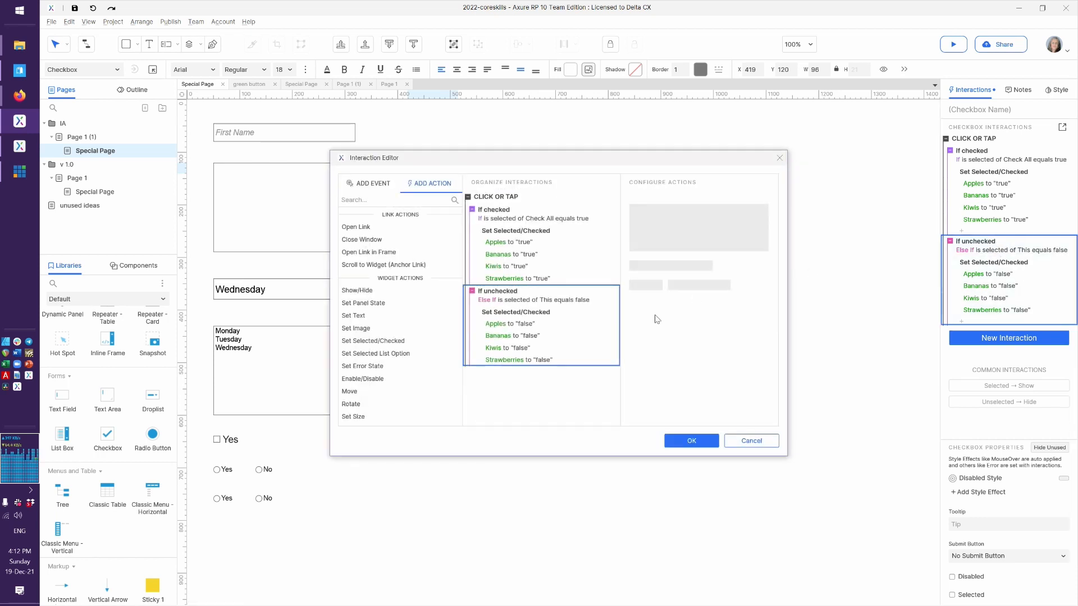
{"action": "left_click", "coordinate": [511, 325]}
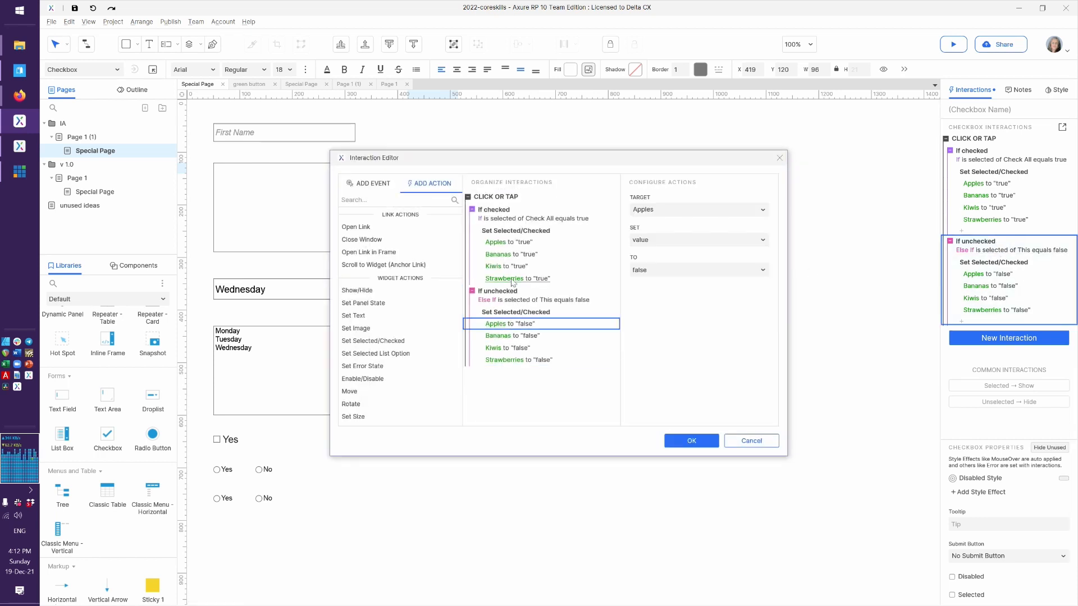
{"action": "left_click", "coordinate": [659, 275]}
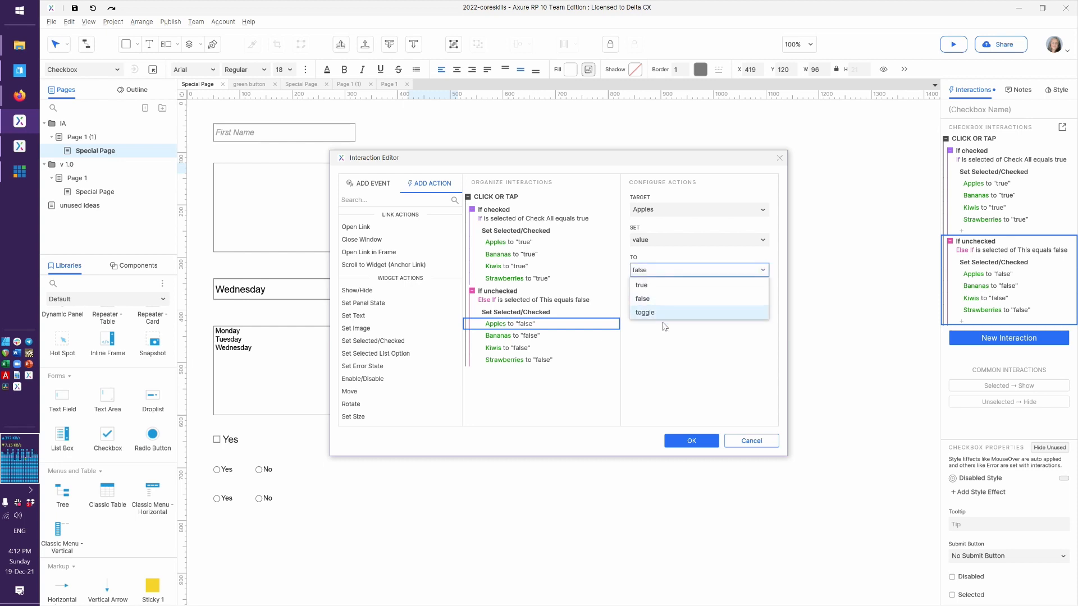
{"action": "left_click", "coordinate": [742, 441]}
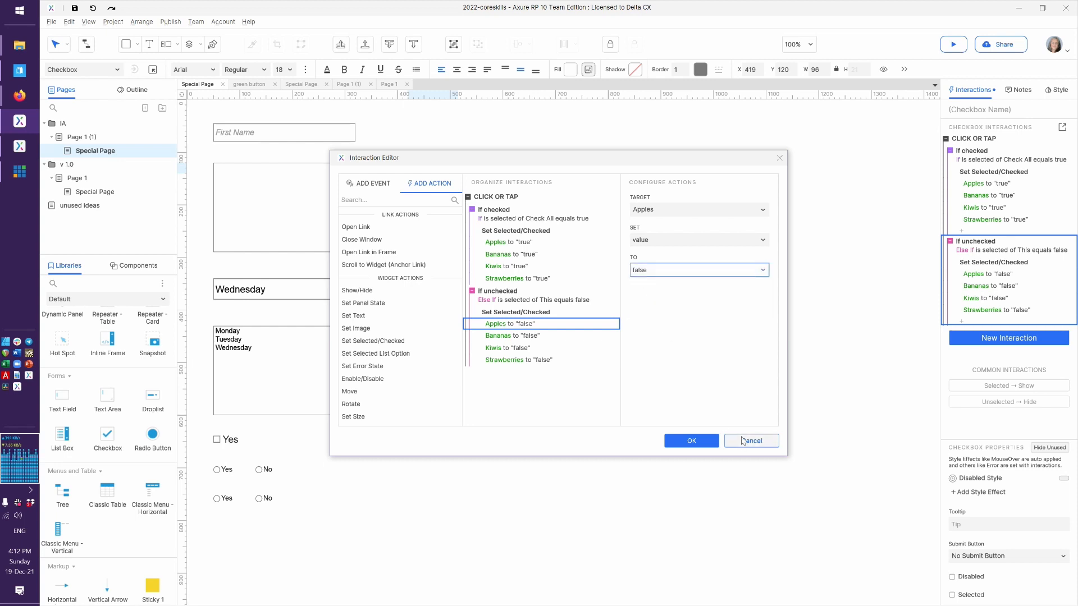
{"action": "left_click", "coordinate": [742, 441]}
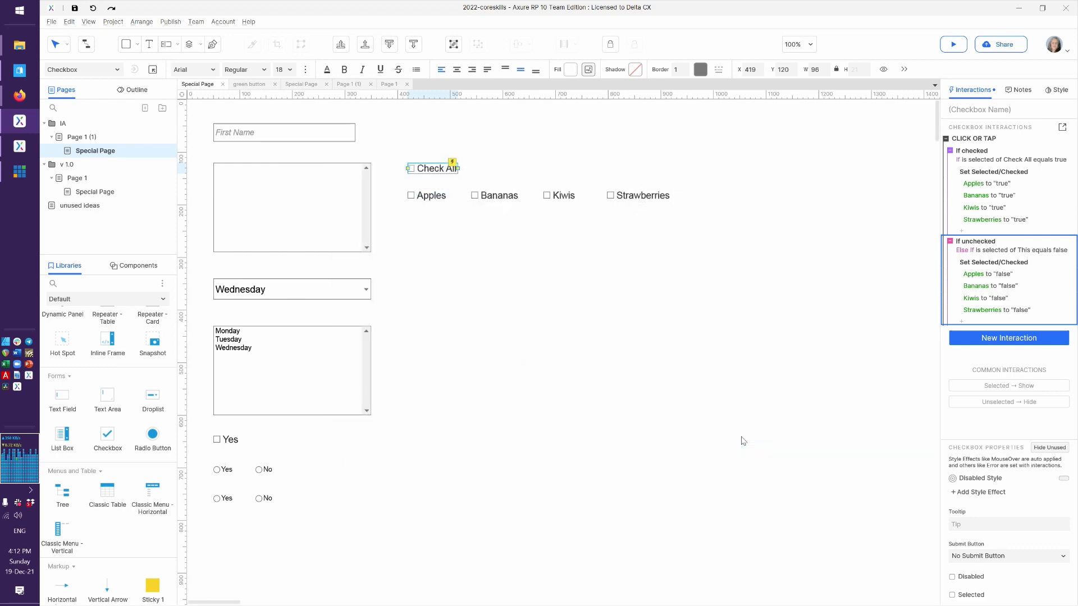
Preview Special Page in Firefox again with Check All and the four fruit checkboxes checked, and switch back to Axure RP.
{"action": "key", "text": "ctrl+period"}
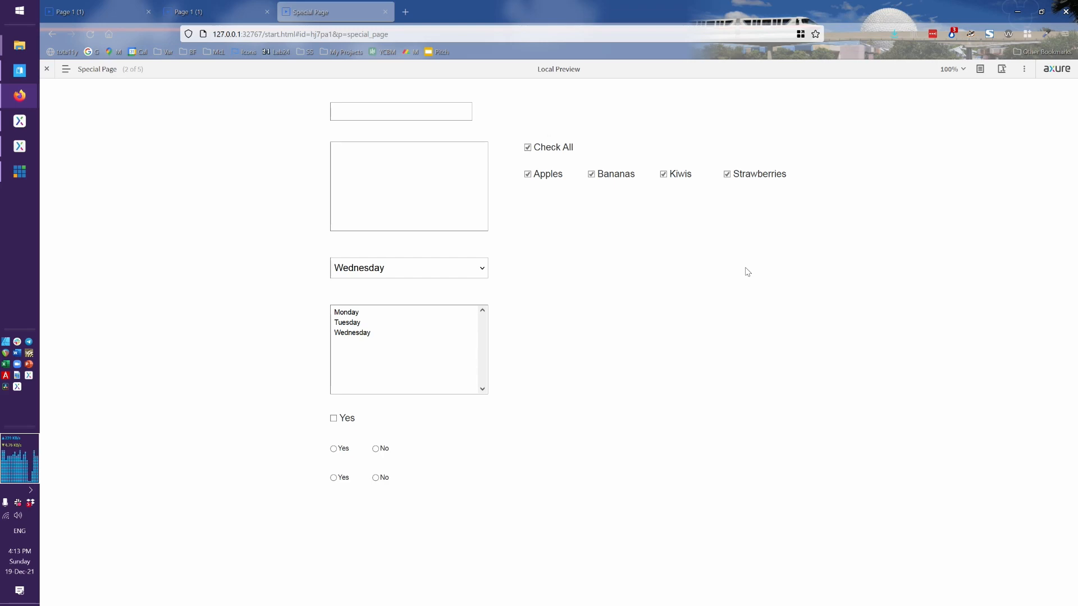
{"action": "key", "text": "alt+Tab"}
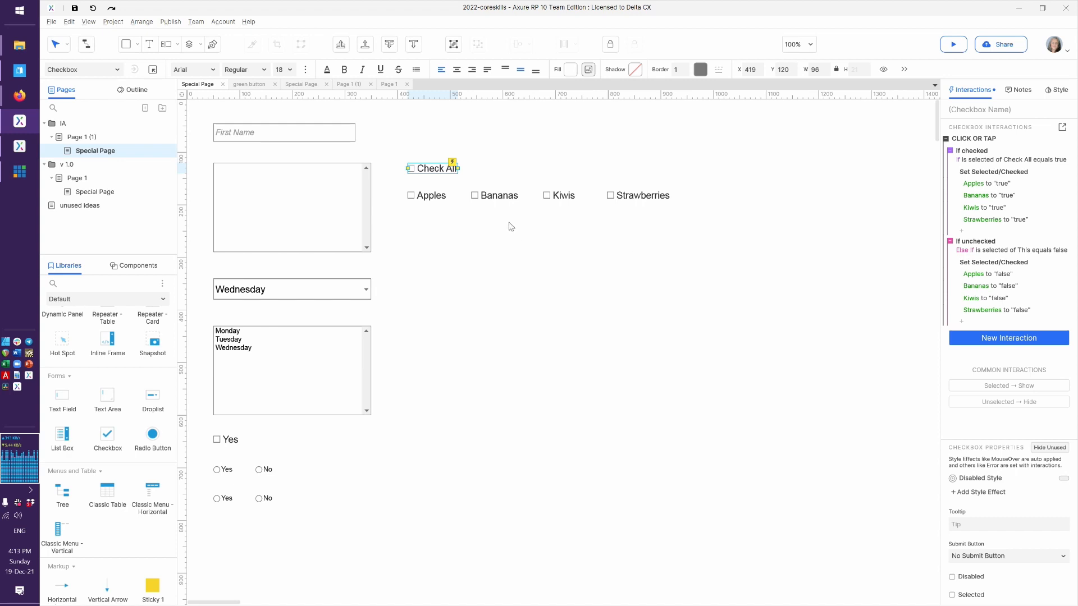
Start a new interaction on the Apples checkbox with the Unselected event.
{"action": "left_click", "coordinate": [432, 198]}
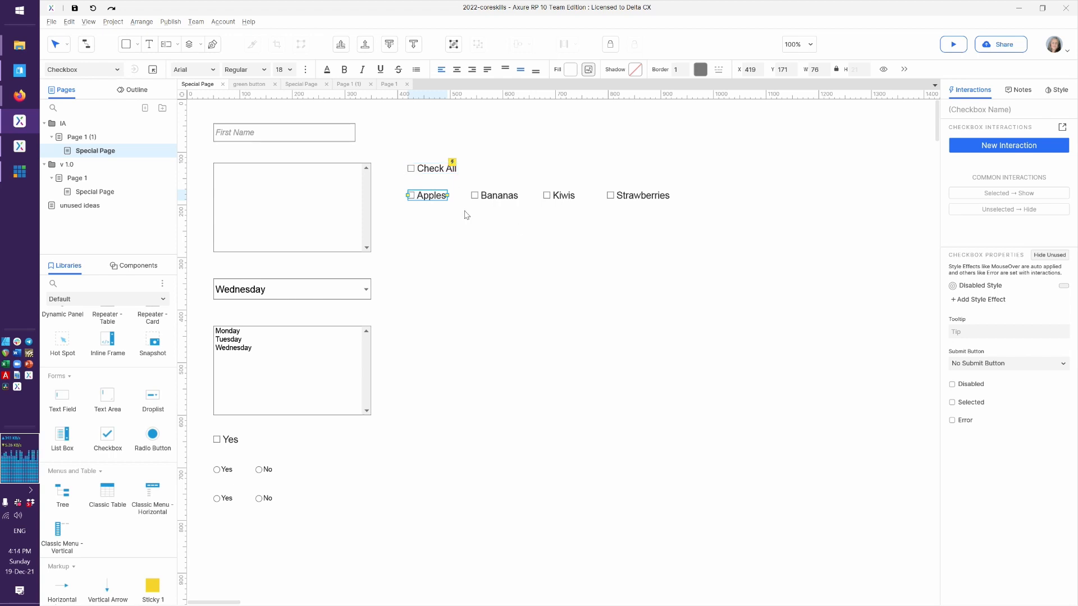
{"action": "left_click", "coordinate": [1068, 144]}
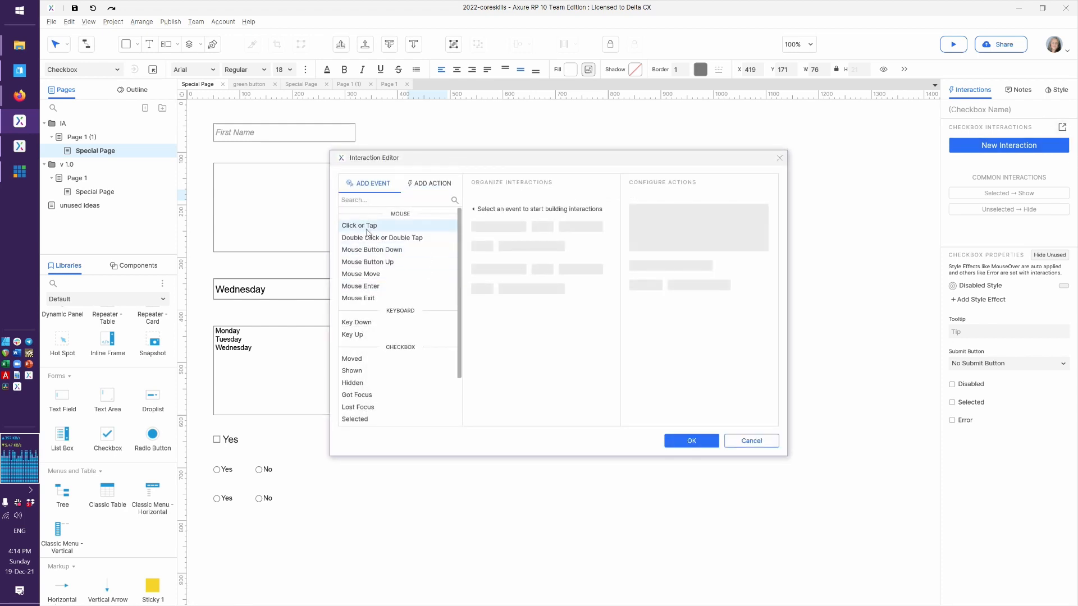
{"action": "scroll", "coordinate": [382, 337], "scroll_direction": "down", "scroll_amount": 2}
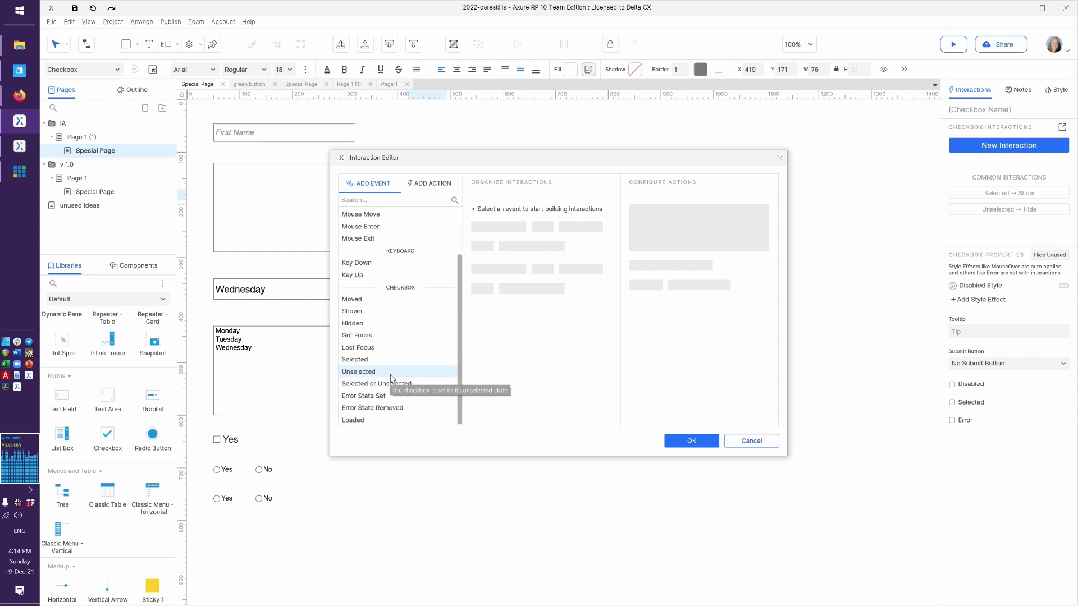
{"action": "left_click", "coordinate": [359, 372]}
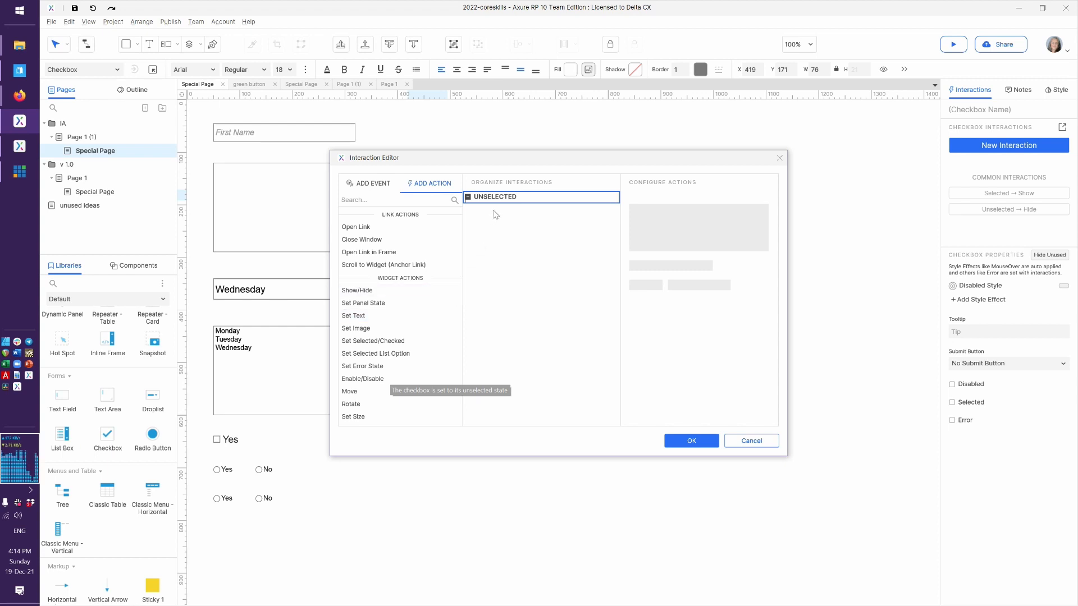
{"action": "key", "text": "Delete"}
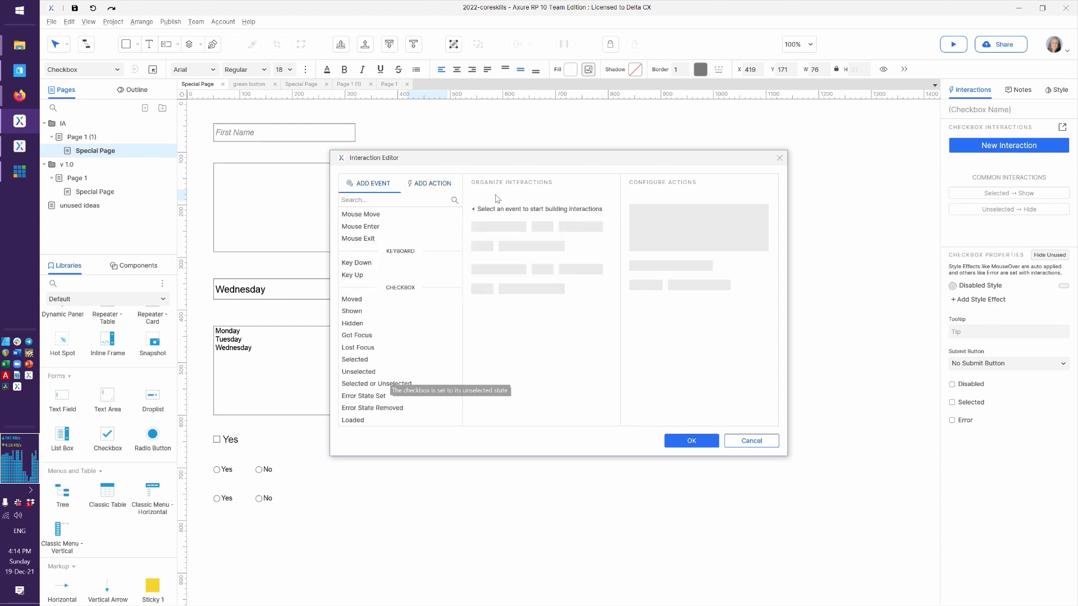
{"action": "scroll", "coordinate": [416, 274], "scroll_direction": "up", "scroll_amount": 2}
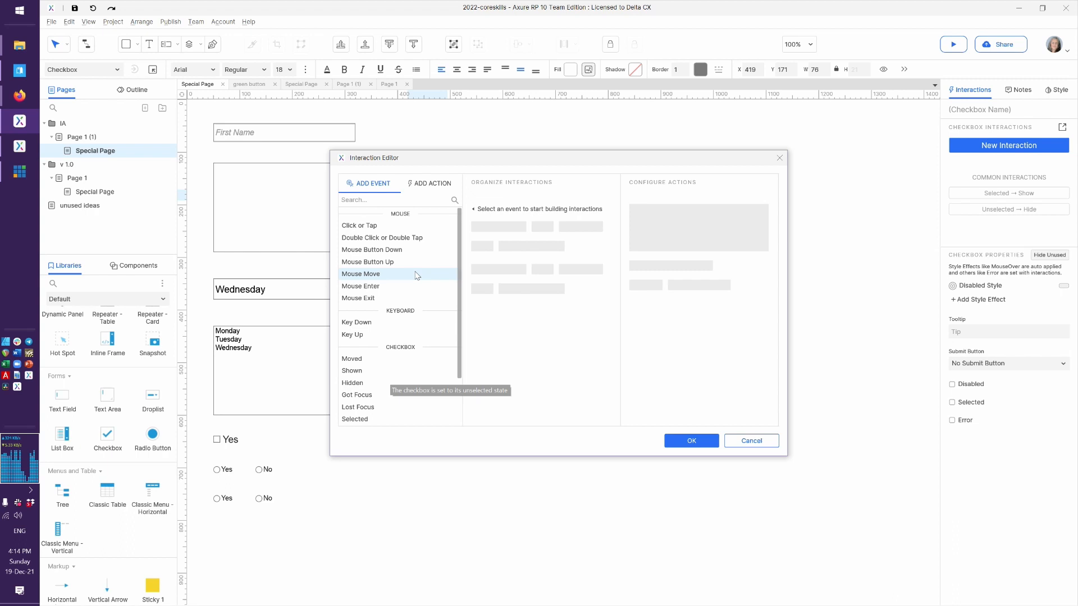
{"action": "left_click", "coordinate": [380, 227]}
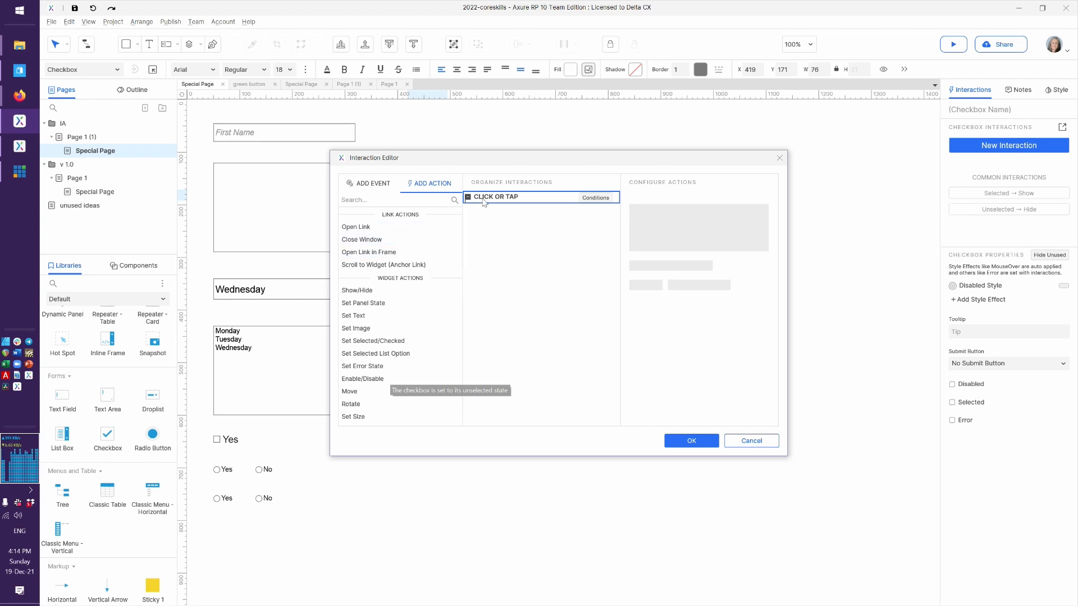
{"action": "key", "text": "Delete"}
{"action": "scroll", "coordinate": [400, 299], "scroll_direction": "down", "scroll_amount": 2}
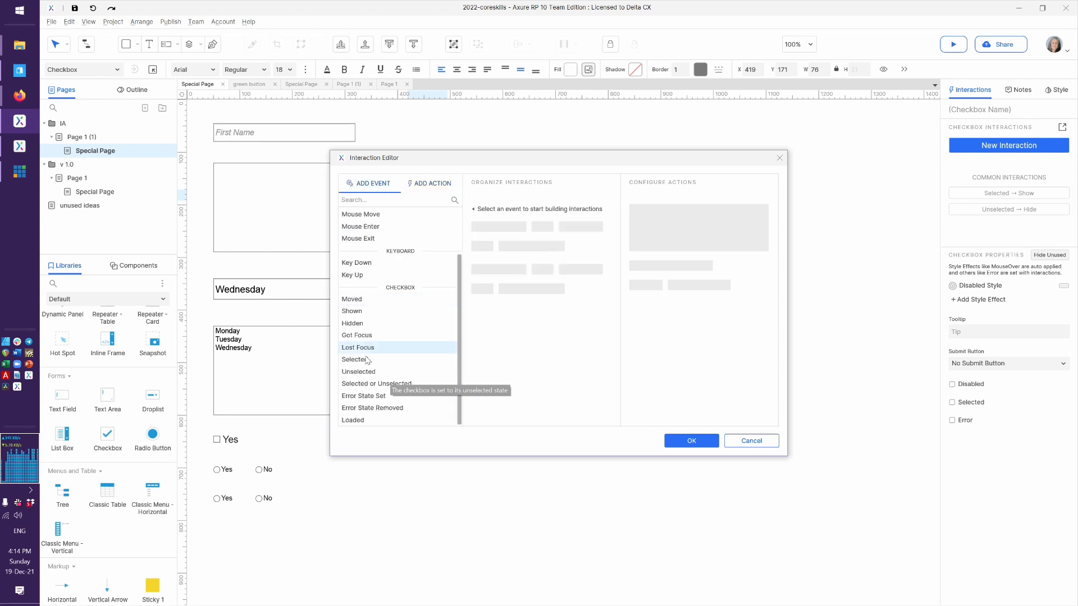
{"action": "left_click", "coordinate": [362, 375]}
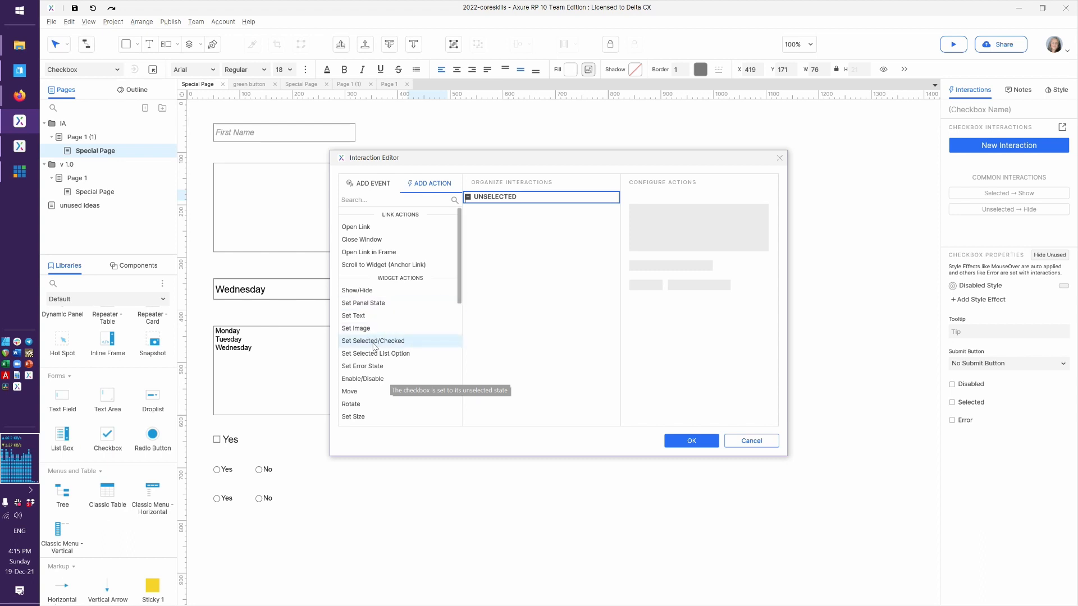
Add a Set Selected/Checked action that sets Check All to false when Apples is unselected, and save the interaction.
{"action": "left_click", "coordinate": [396, 342]}
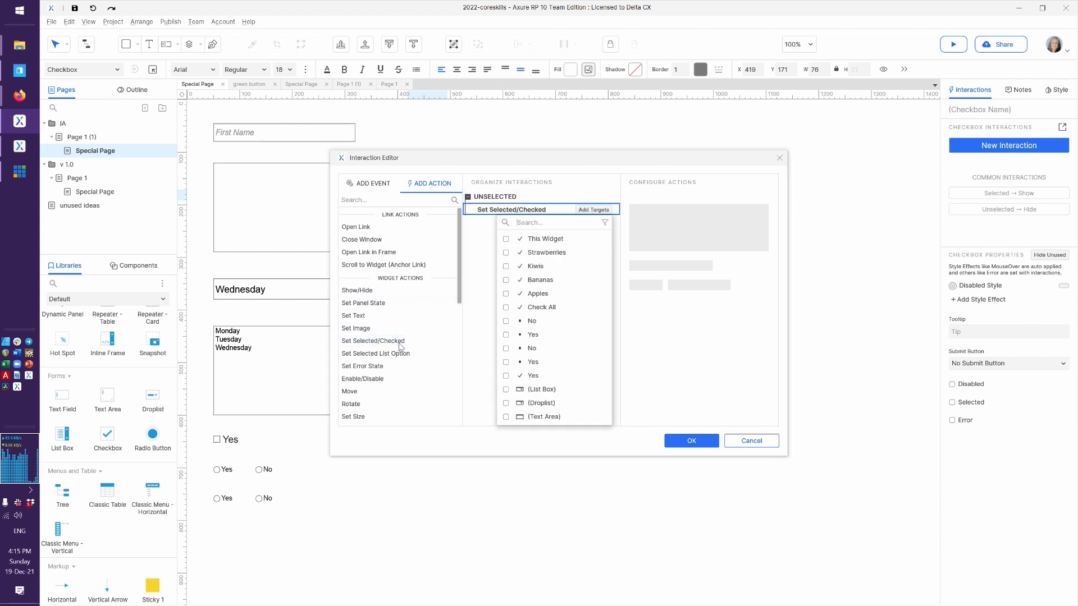
{"action": "left_click", "coordinate": [550, 309]}
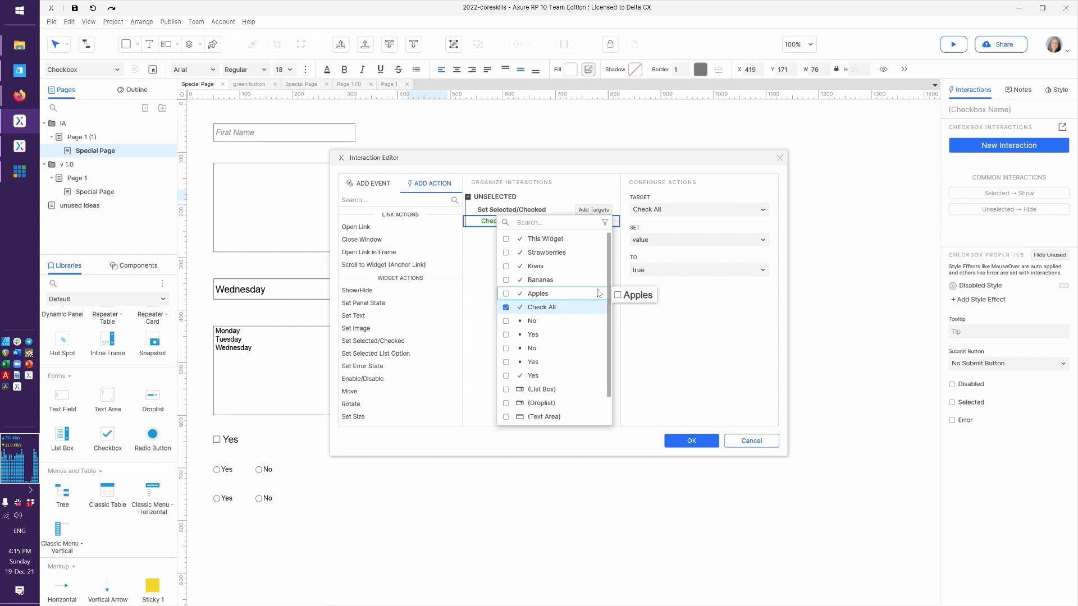
{"action": "left_click", "coordinate": [649, 271]}
{"action": "left_click", "coordinate": [650, 300]}
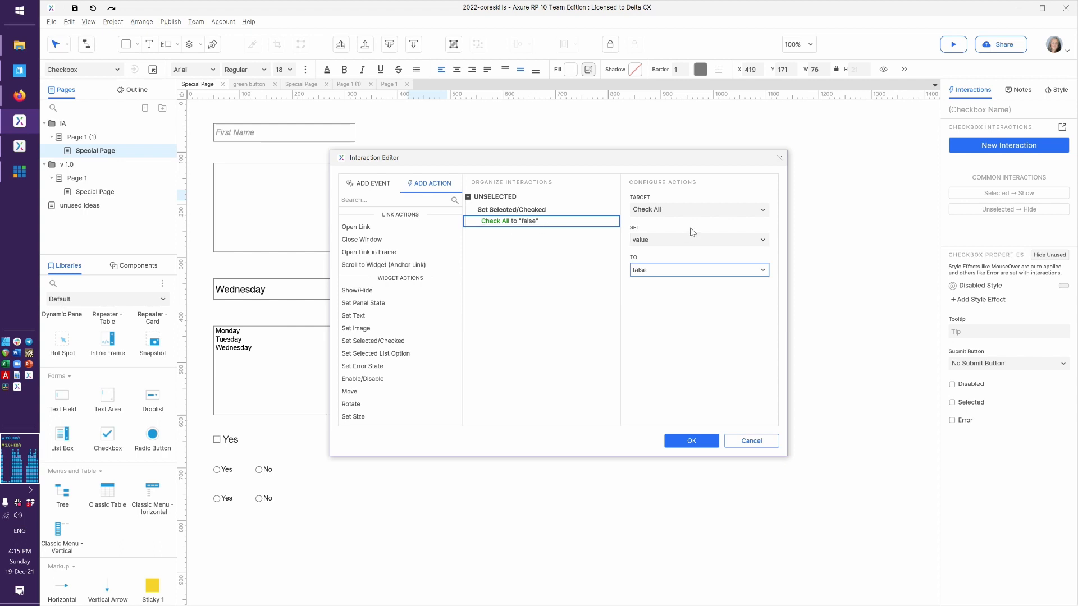
{"action": "left_click", "coordinate": [683, 439]}
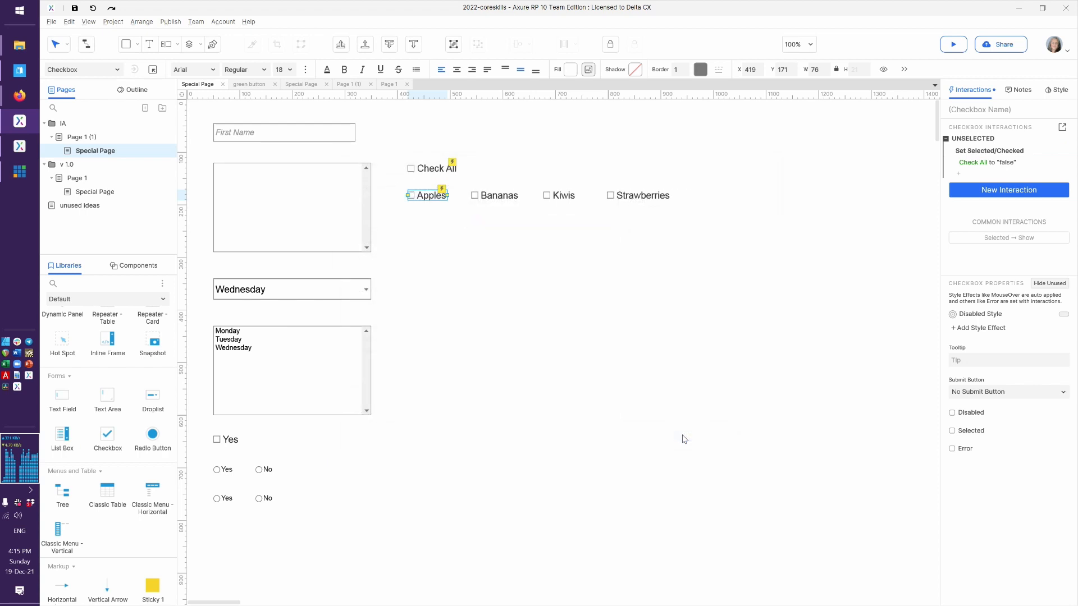
Test Check All against the fruit checkboxes in the Firefox preview of Special Page, and switch back to Axure RP.
{"action": "key", "text": "alt+Tab"}
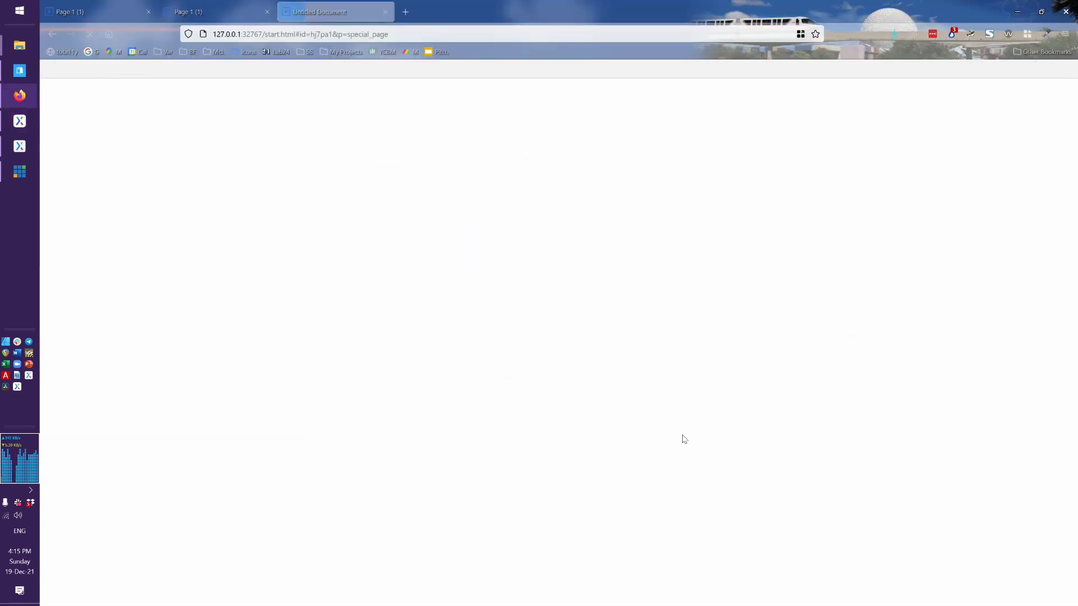
{"action": "left_click", "coordinate": [538, 148]}
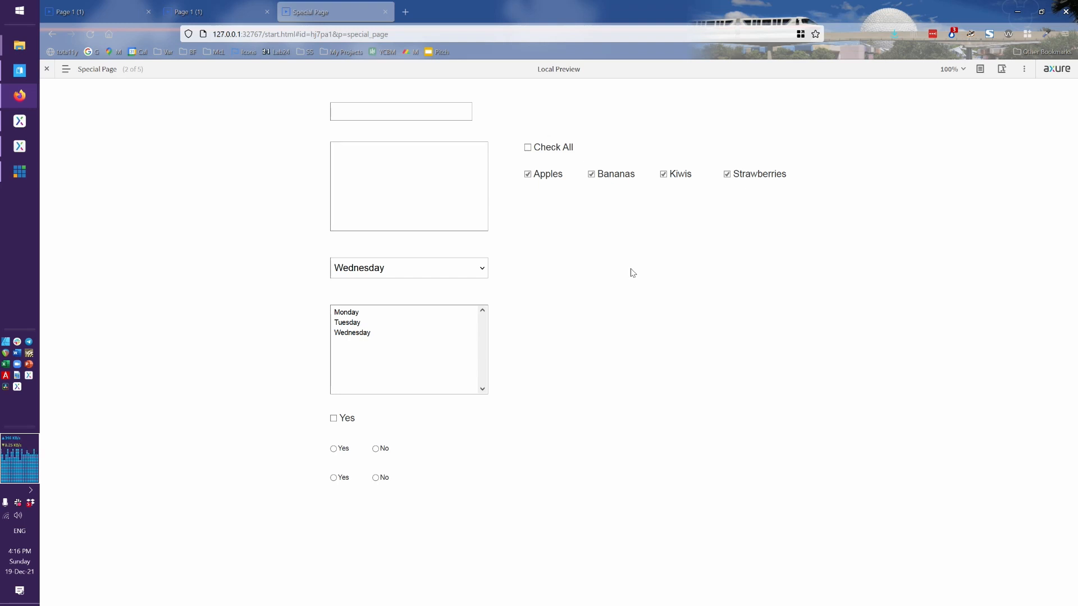
{"action": "key", "text": "alt+Tab"}
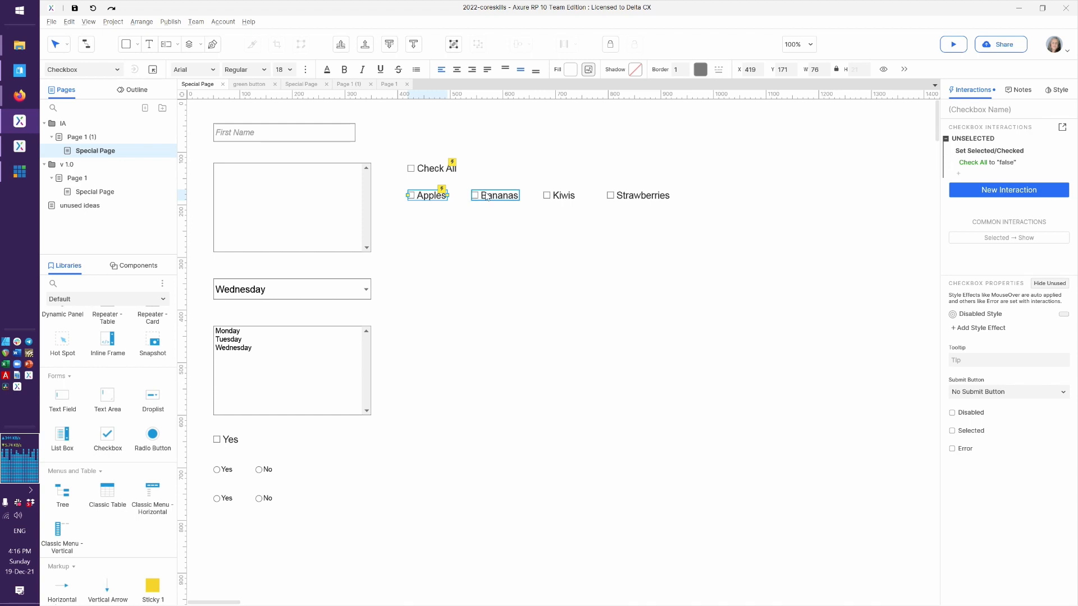
Duplicate Check All and its four fruit checkboxes, and place the copy below the originals at about X 419, Y 340.
{"action": "left_click", "coordinate": [436, 170]}
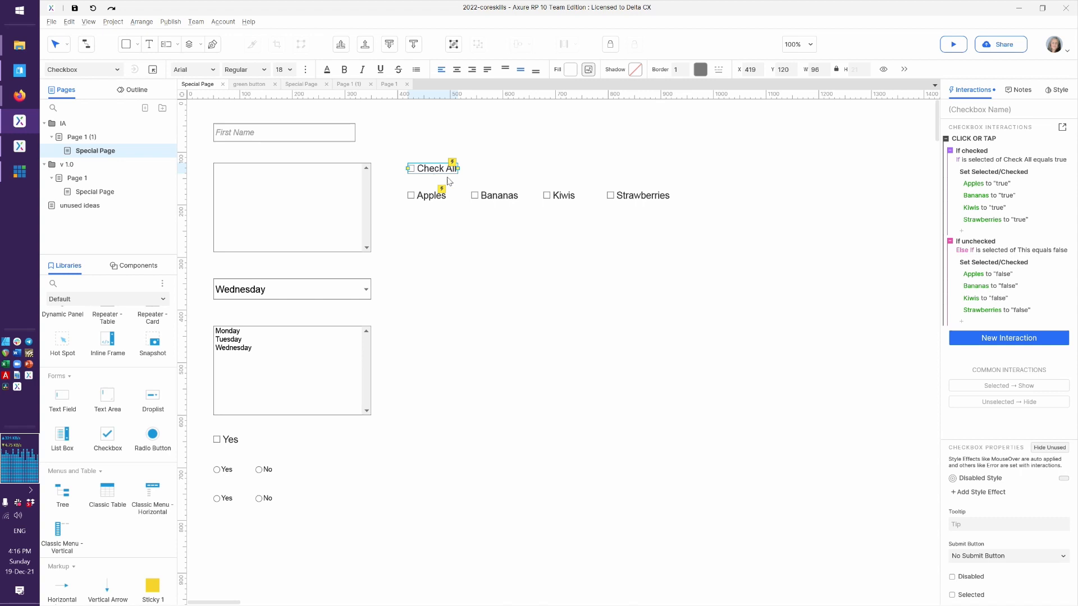
{"action": "left_click", "coordinate": [740, 245]}
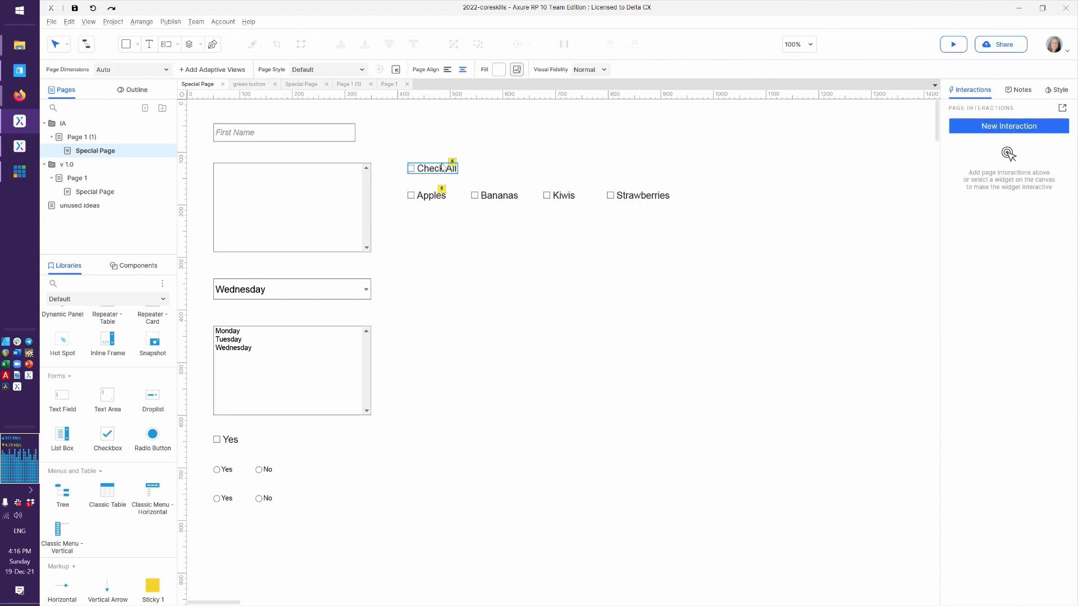
{"action": "left_click_drag", "start_coordinate": [395, 145], "coordinate": [706, 246]}
{"action": "left_click", "coordinate": [582, 369]}
{"action": "key", "text": "ctrl+v"}
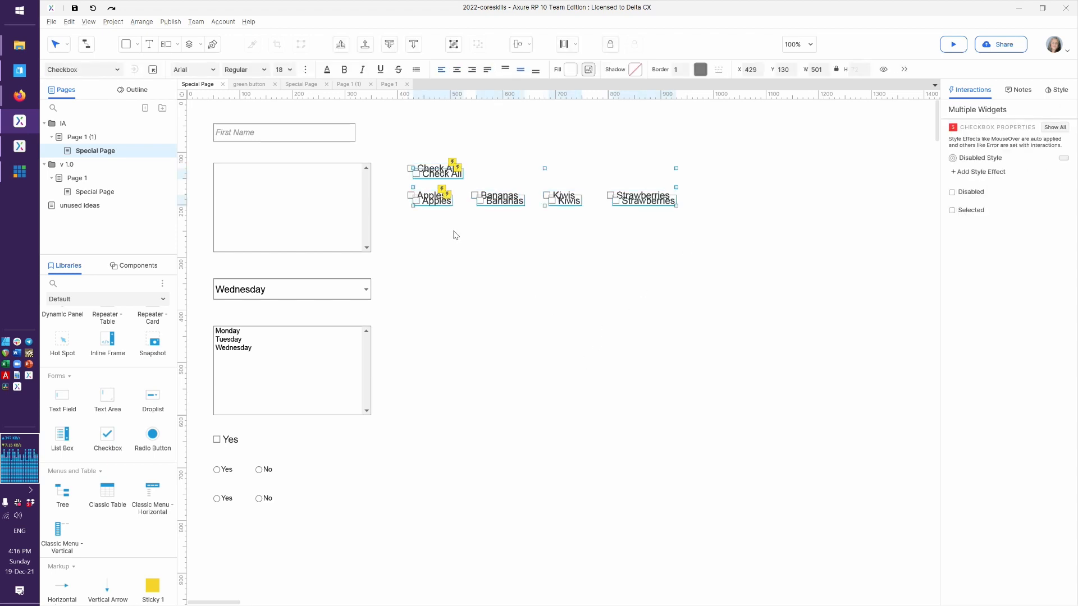
{"action": "left_click_drag", "start_coordinate": [436, 179], "coordinate": [429, 285]}
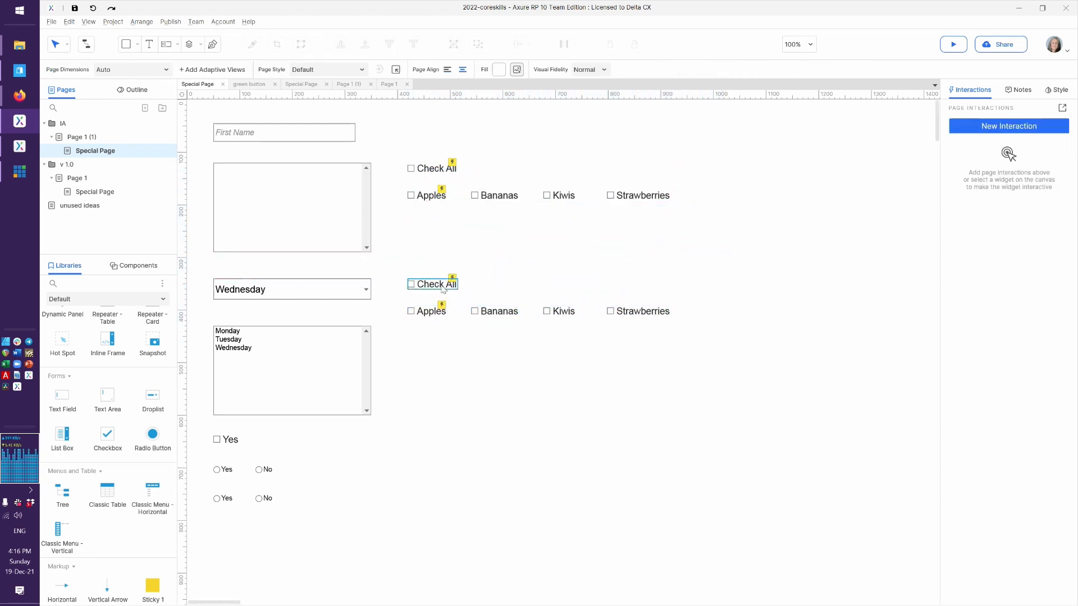
In the copied Check All's interactions, move the "If checked" case from Click or Tap to a new Selected event.
{"action": "left_click", "coordinate": [442, 287]}
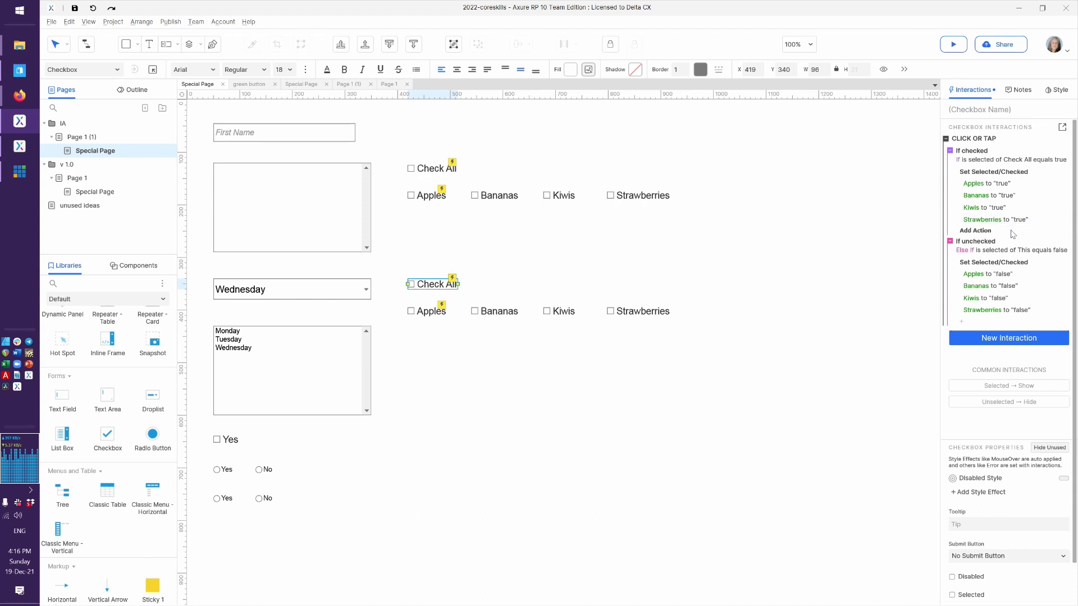
{"action": "left_click", "coordinate": [978, 153]}
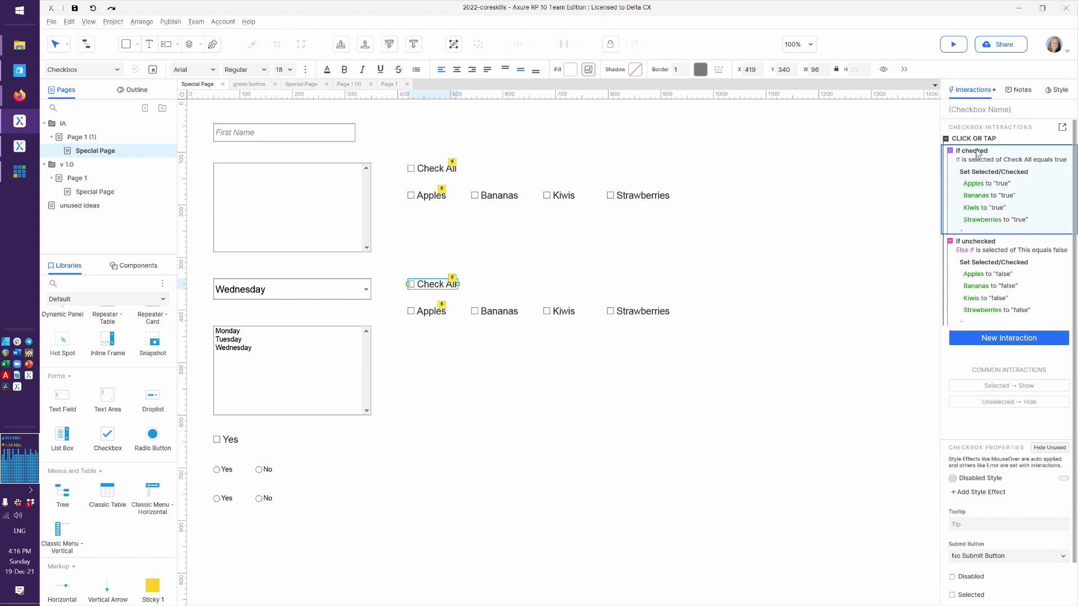
{"action": "double_click", "coordinate": [1001, 142]}
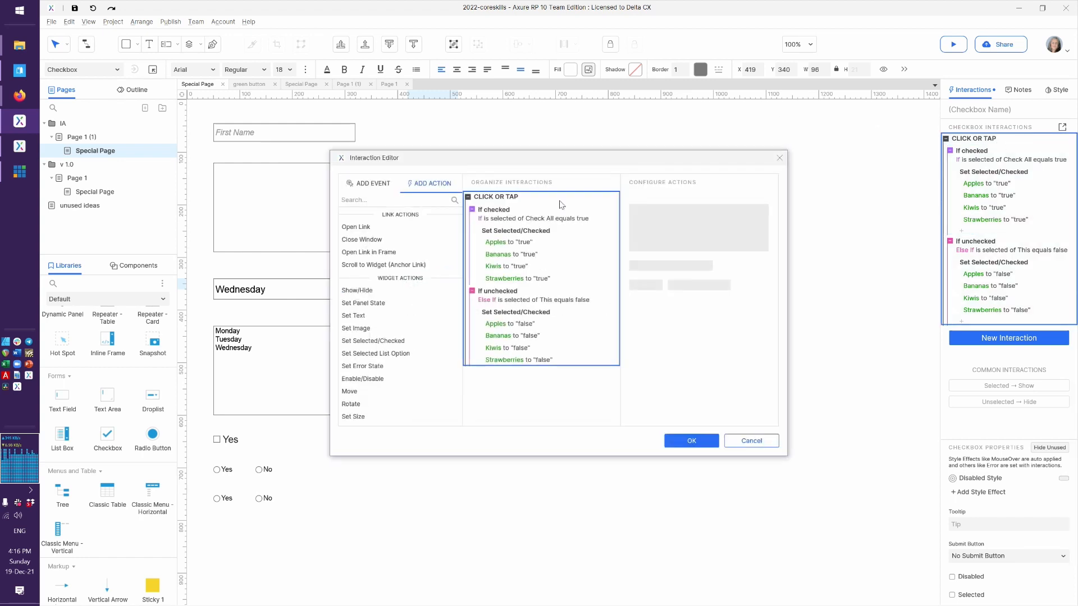
{"action": "left_click", "coordinate": [523, 211]}
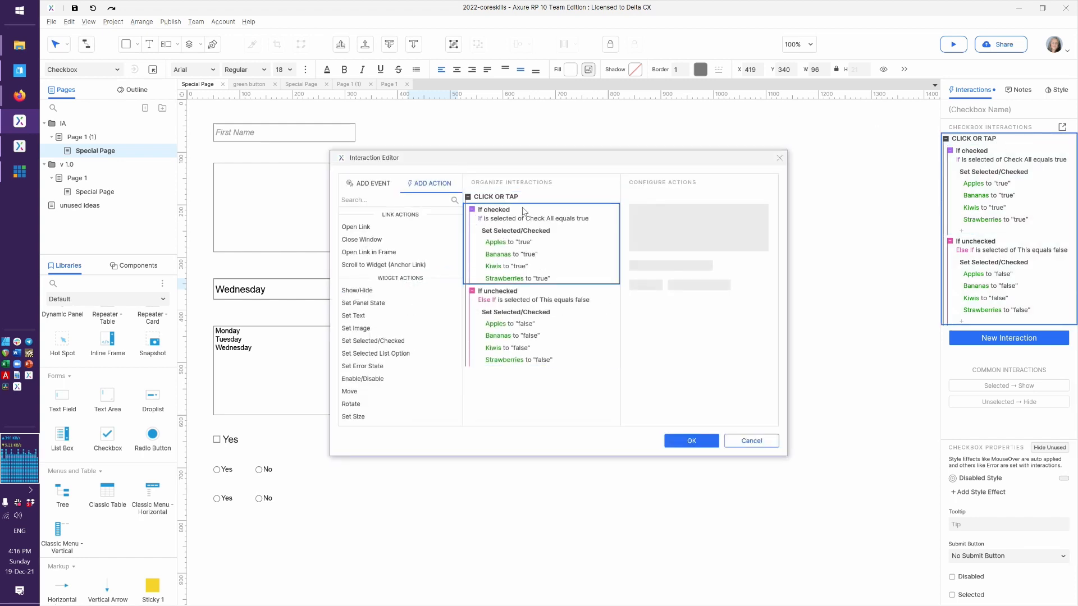
{"action": "key", "text": "Delete"}
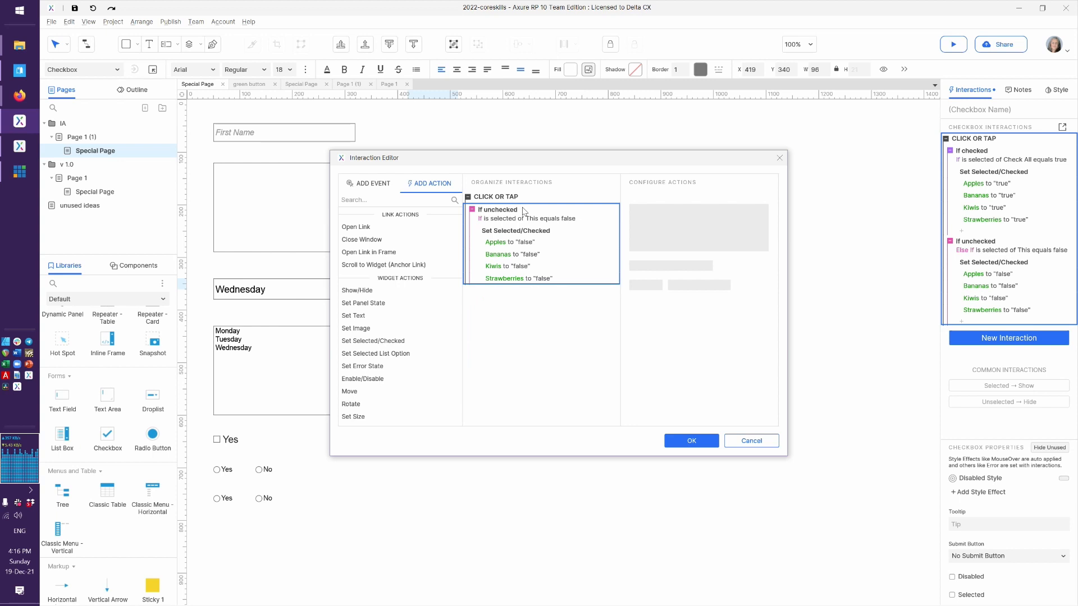
{"action": "left_click", "coordinate": [368, 183]}
{"action": "scroll", "coordinate": [370, 365], "scroll_direction": "down", "scroll_amount": 5}
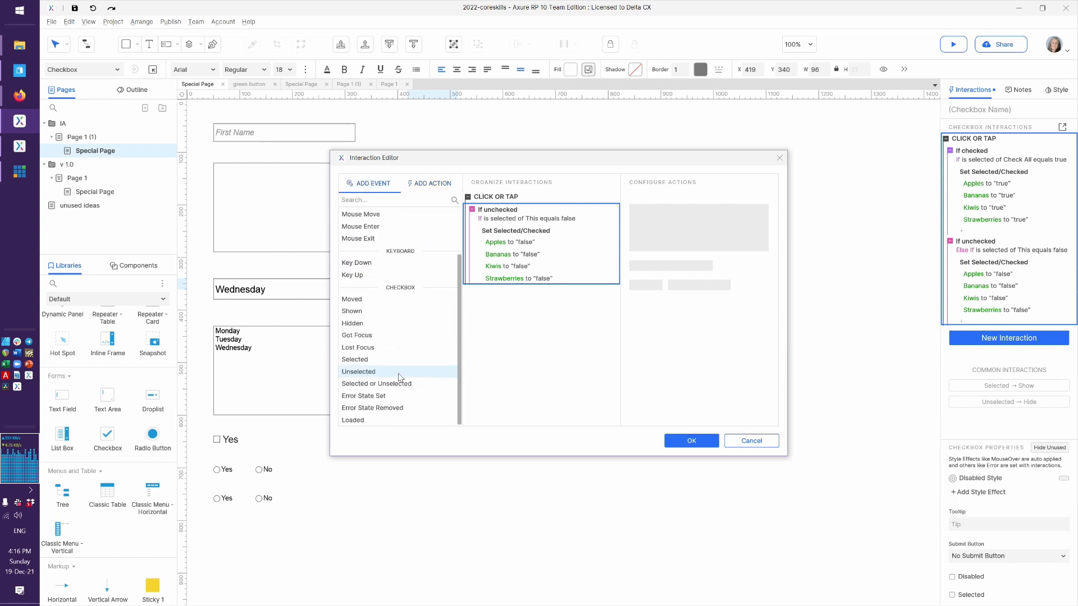
{"action": "left_click", "coordinate": [369, 363]}
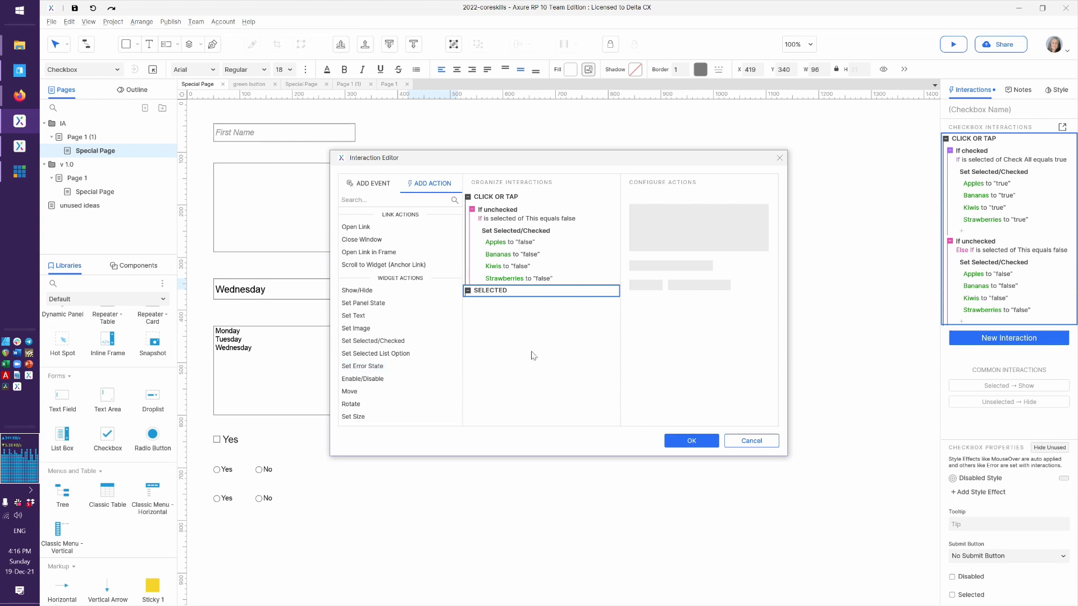
{"action": "key", "text": "ctrl+v"}
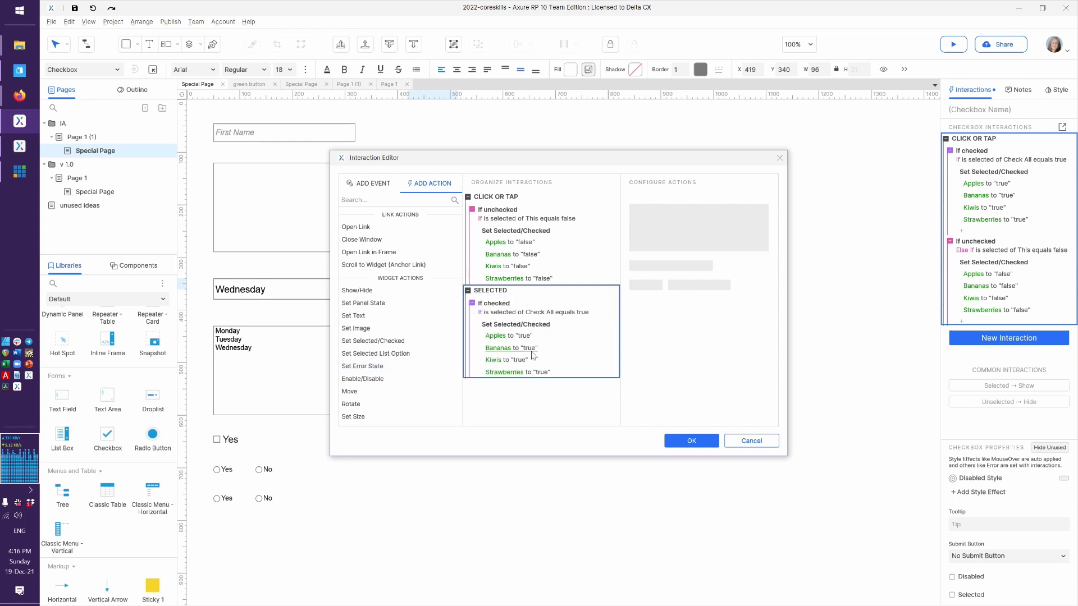
Remove the condition from the "If checked" case under the Selected event.
{"action": "double_click", "coordinate": [537, 303]}
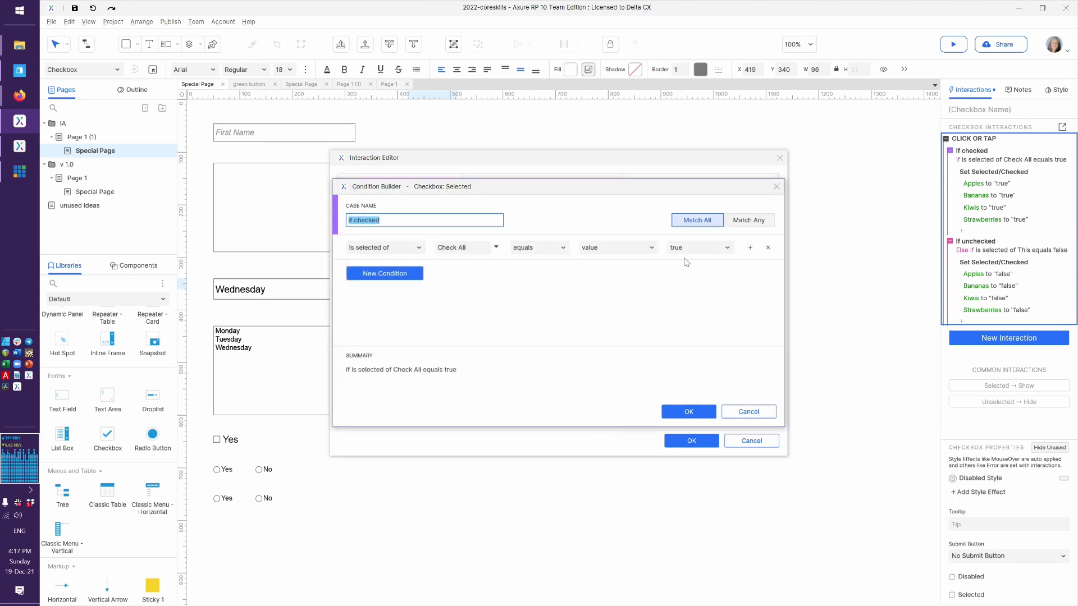
{"action": "left_click", "coordinate": [768, 248]}
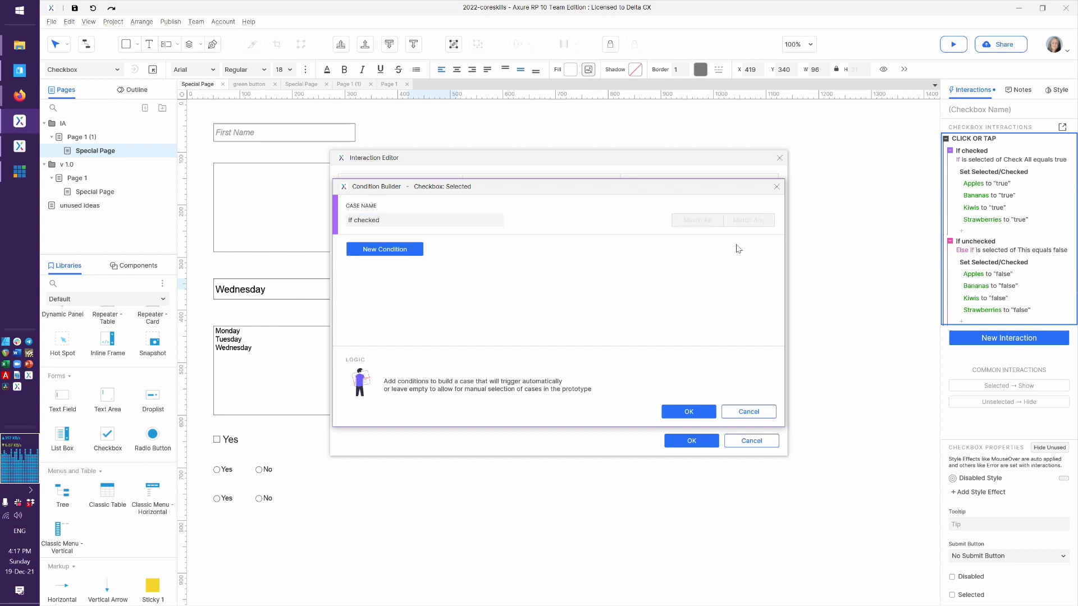
{"action": "left_click", "coordinate": [682, 414]}
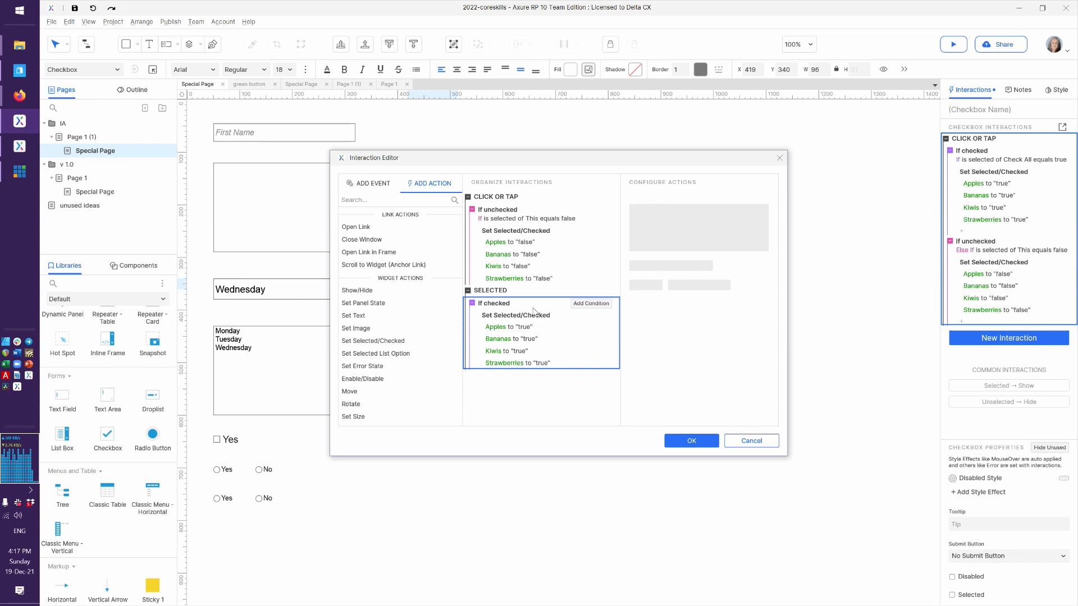
Move the "If unchecked" case to a new Unselected event, and delete the Click or Tap event.
{"action": "left_click", "coordinate": [498, 212]}
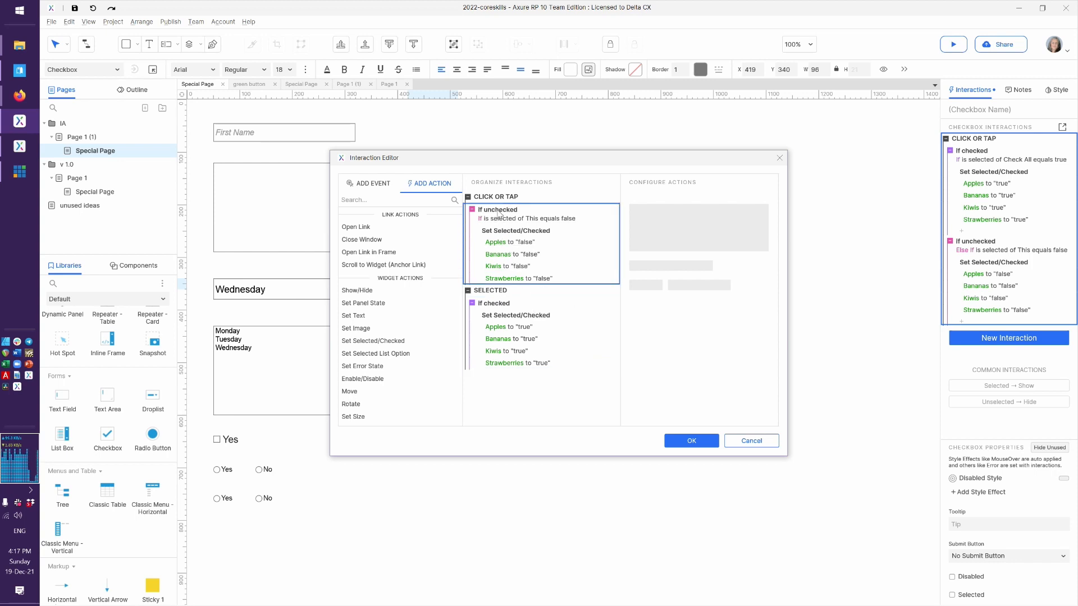
{"action": "key", "text": "Delete"}
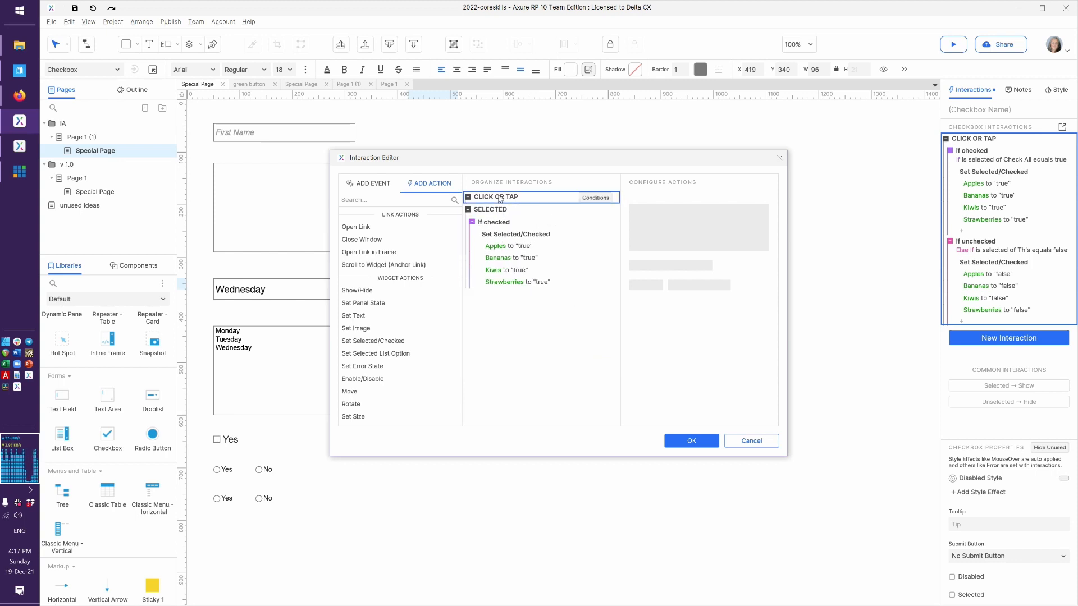
{"action": "key", "text": "Delete"}
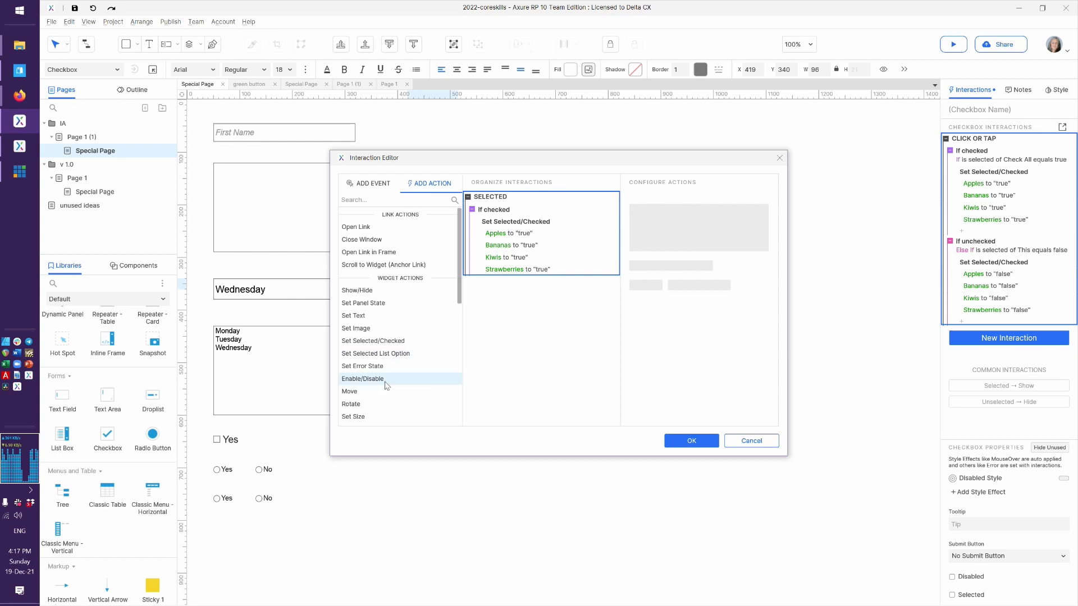
{"action": "scroll", "coordinate": [373, 388], "scroll_direction": "down", "scroll_amount": 10}
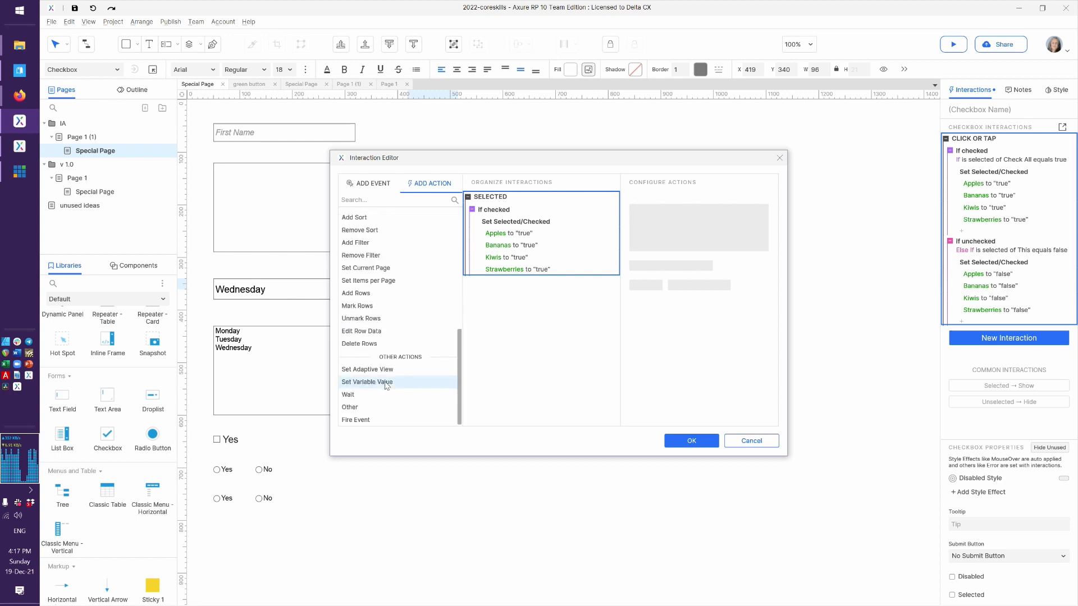
{"action": "left_click", "coordinate": [362, 190]}
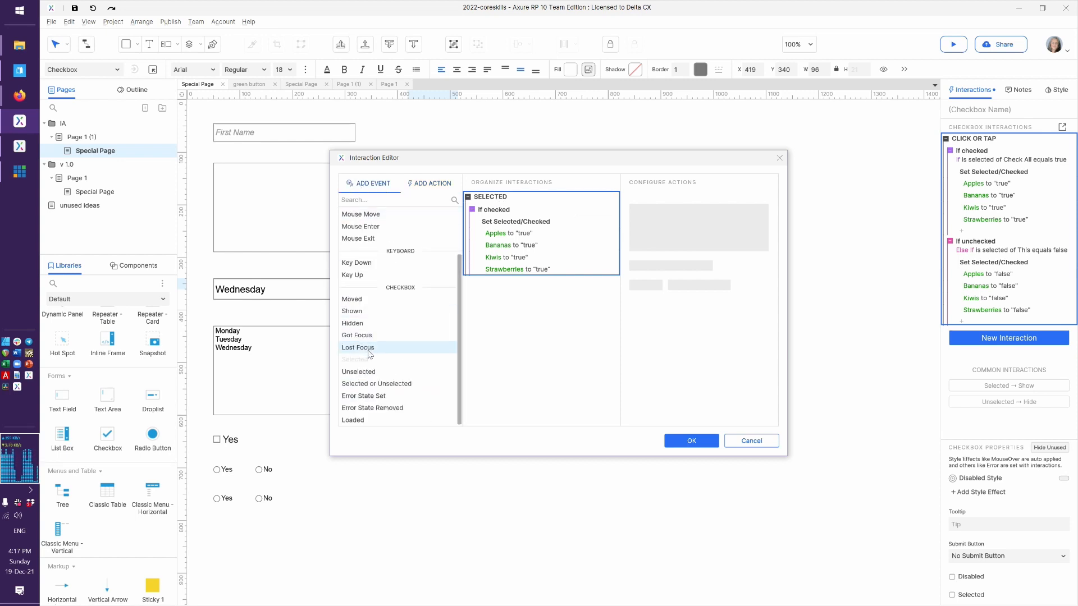
{"action": "left_click", "coordinate": [368, 374]}
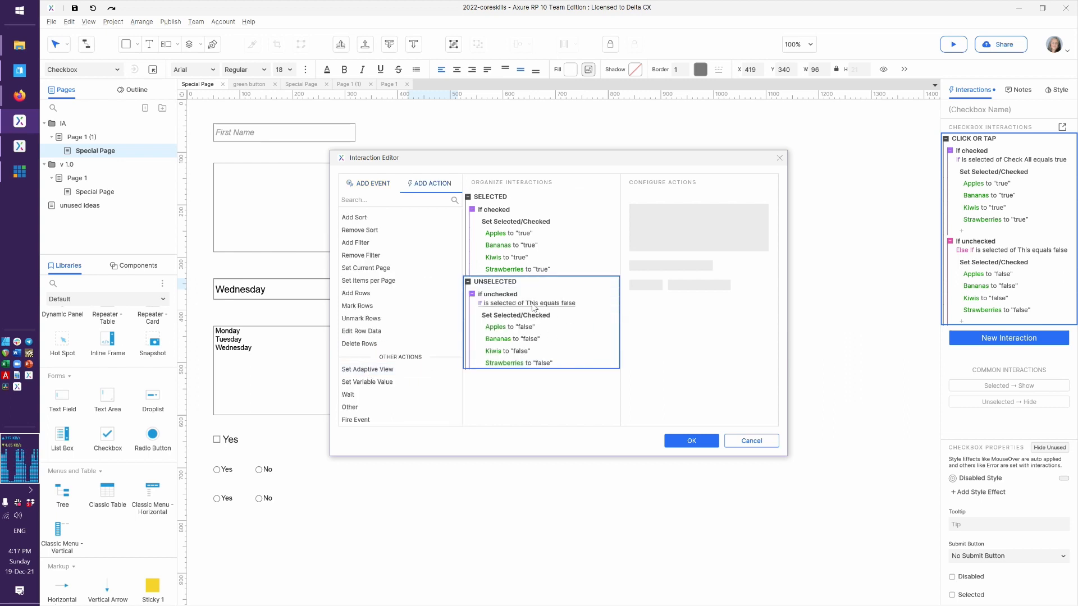
Remove the condition from the "If unchecked" case under the Unselected event.
{"action": "left_click", "coordinate": [564, 301]}
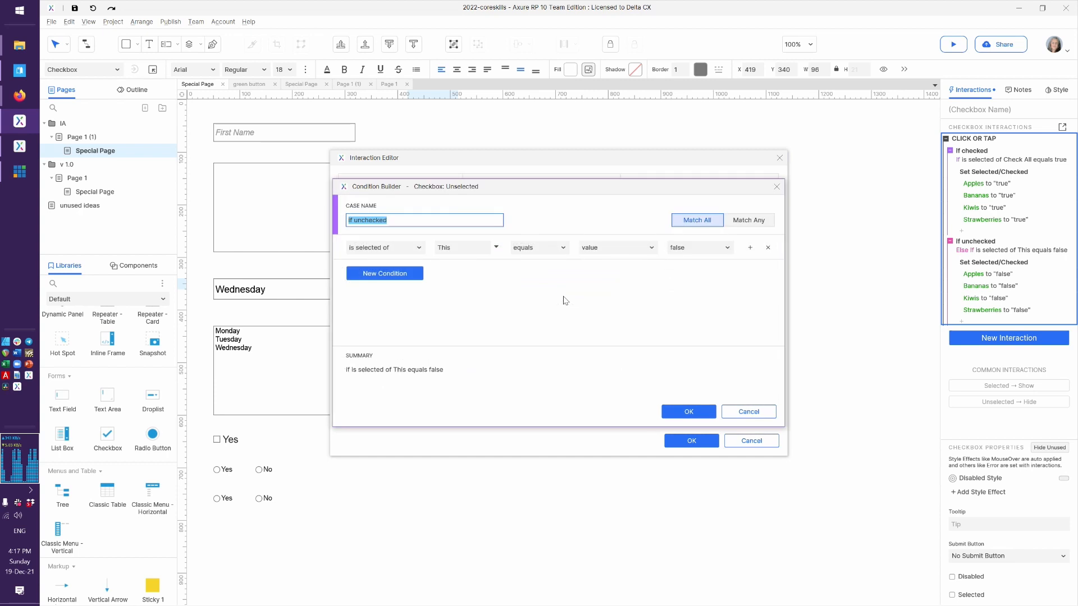
{"action": "left_click", "coordinate": [767, 247]}
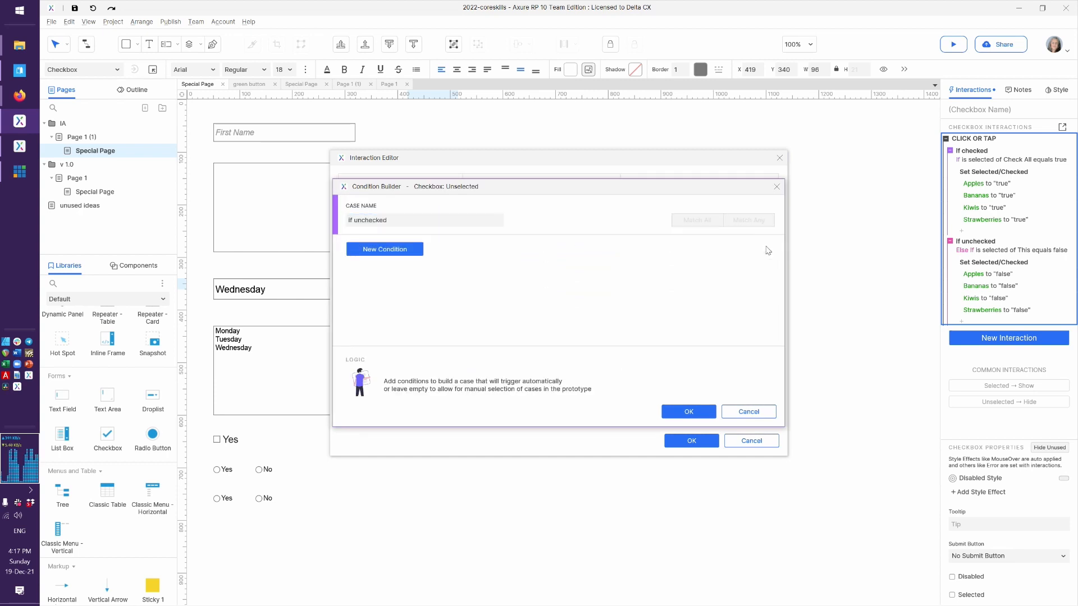
{"action": "left_click", "coordinate": [687, 411]}
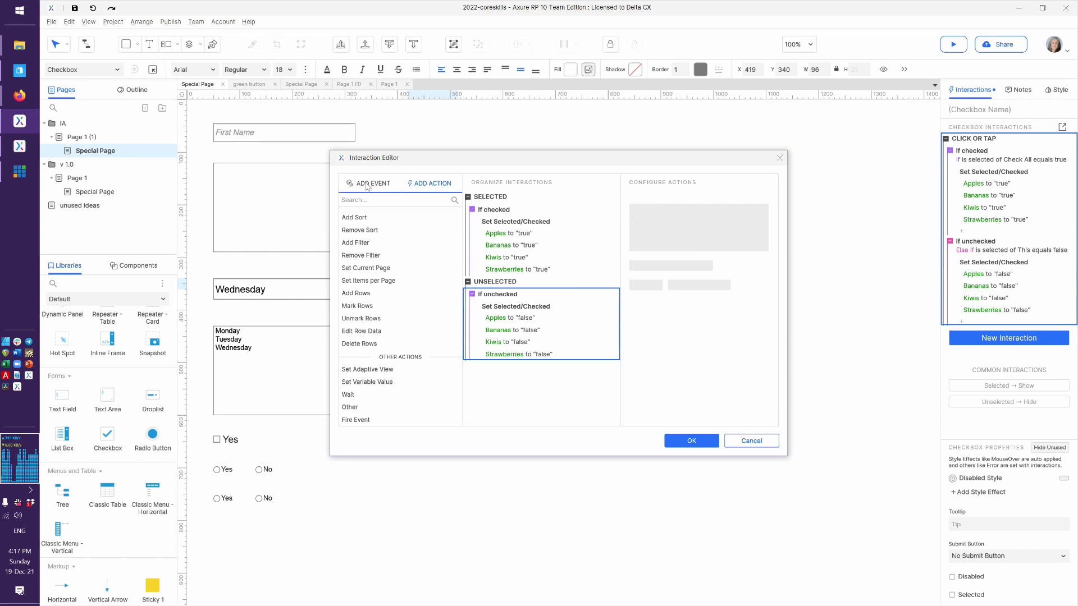
Rename the case under the Unselected event as "If unselected".
{"action": "mouse_move", "coordinate": [488, 211]}
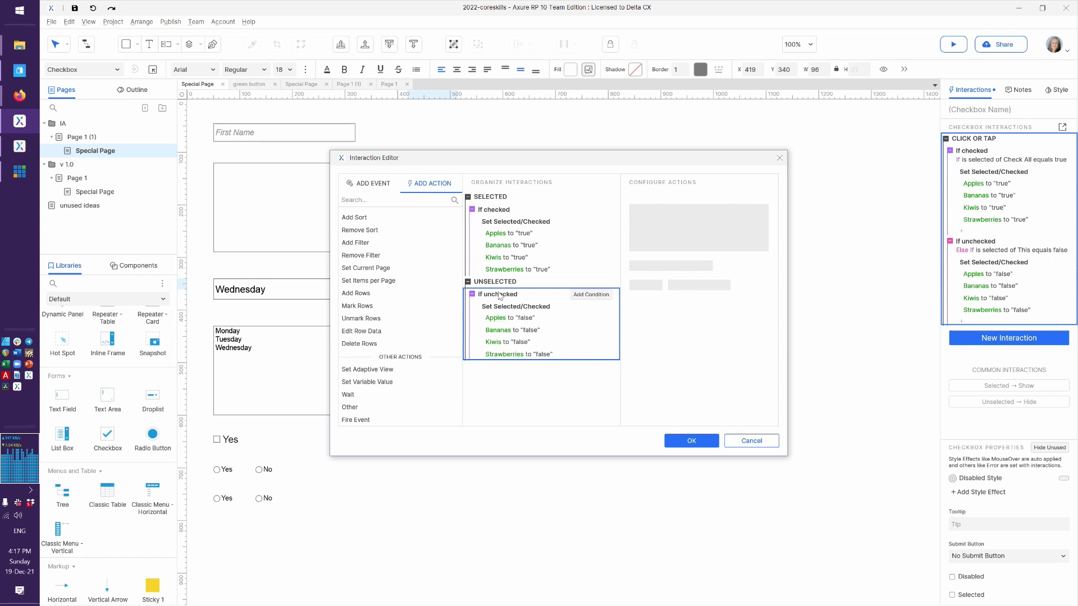
{"action": "double_click", "coordinate": [513, 299]}
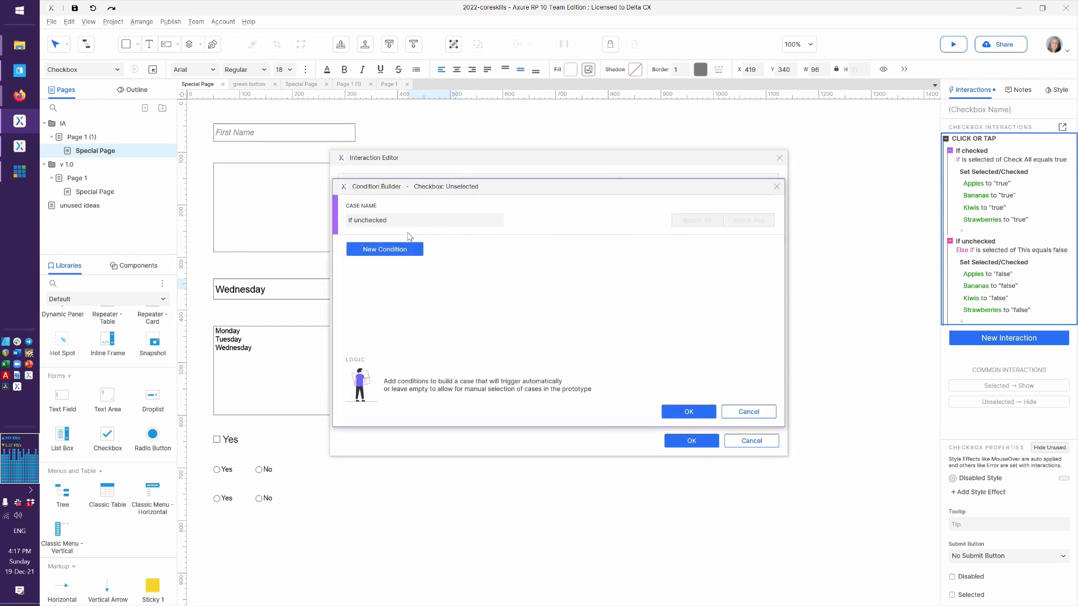
{"action": "left_click", "coordinate": [398, 220]}
{"action": "double_click", "coordinate": [398, 221]}
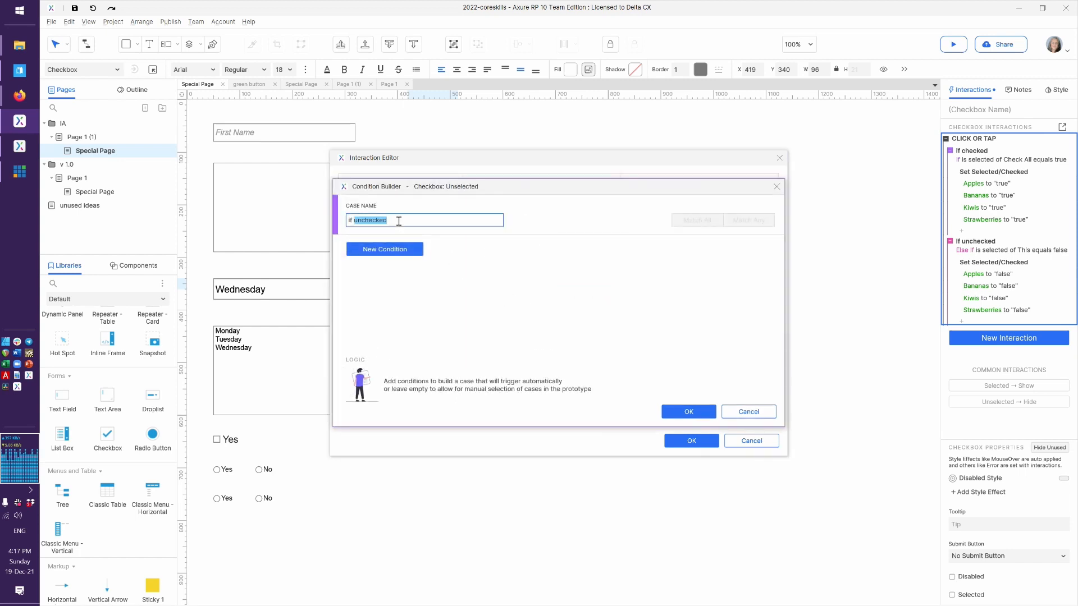
{"action": "type", "text": "unselected"}
{"action": "left_click", "coordinate": [689, 411]}
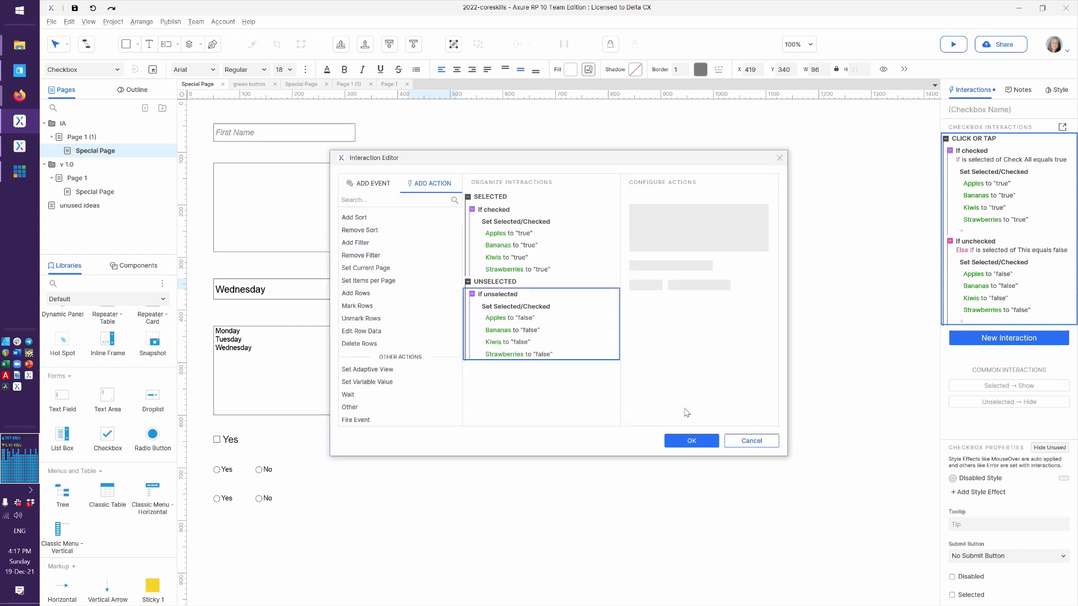
Rename the case under the Selected event as "If selected" and accept the copied Check All's interactions.
{"action": "double_click", "coordinate": [508, 210]}
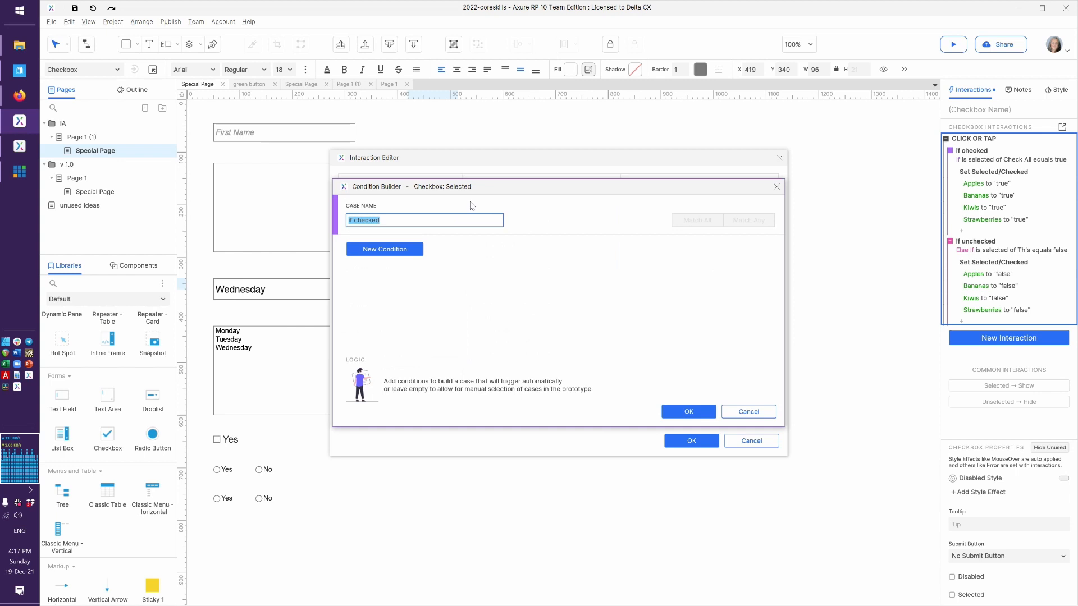
{"action": "left_click", "coordinate": [429, 216]}
{"action": "double_click", "coordinate": [429, 216]}
{"action": "type", "text": "sele"}
{"action": "left_click", "coordinate": [689, 406]}
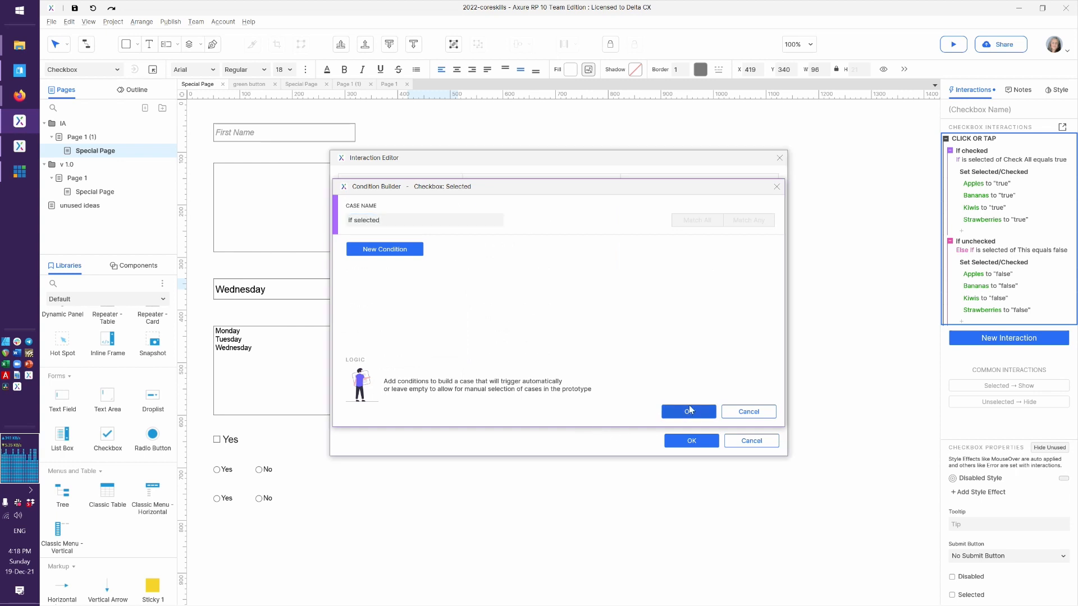
{"action": "left_click", "coordinate": [691, 442]}
Review the interactions of the copied Apples checkbox in the lower group.
{"action": "key", "text": "alt+Tab"}
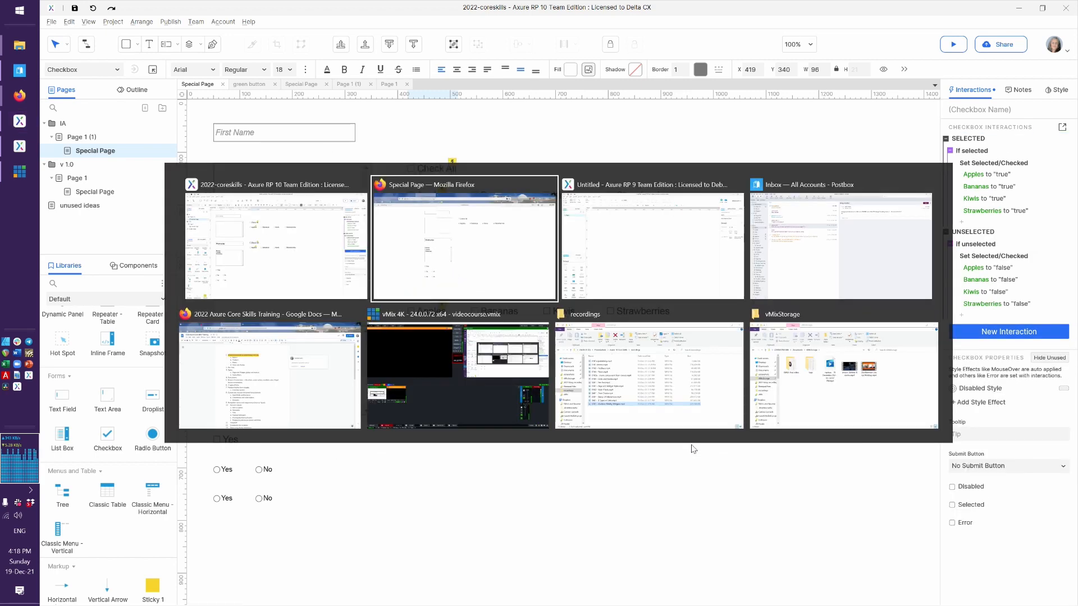
{"action": "key", "text": "alt+Tab"}
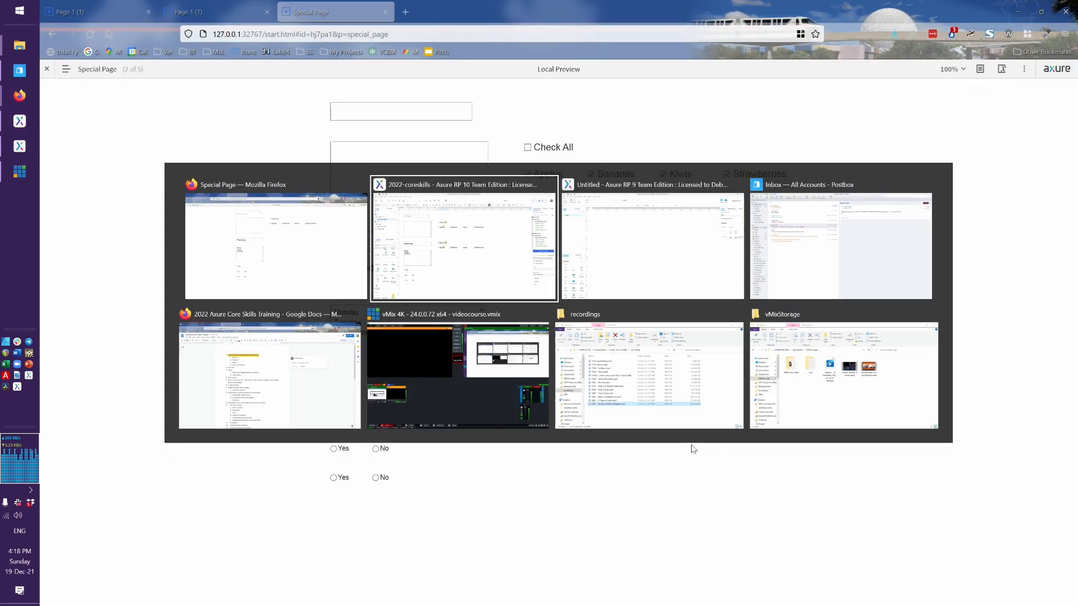
{"action": "left_click", "coordinate": [441, 313]}
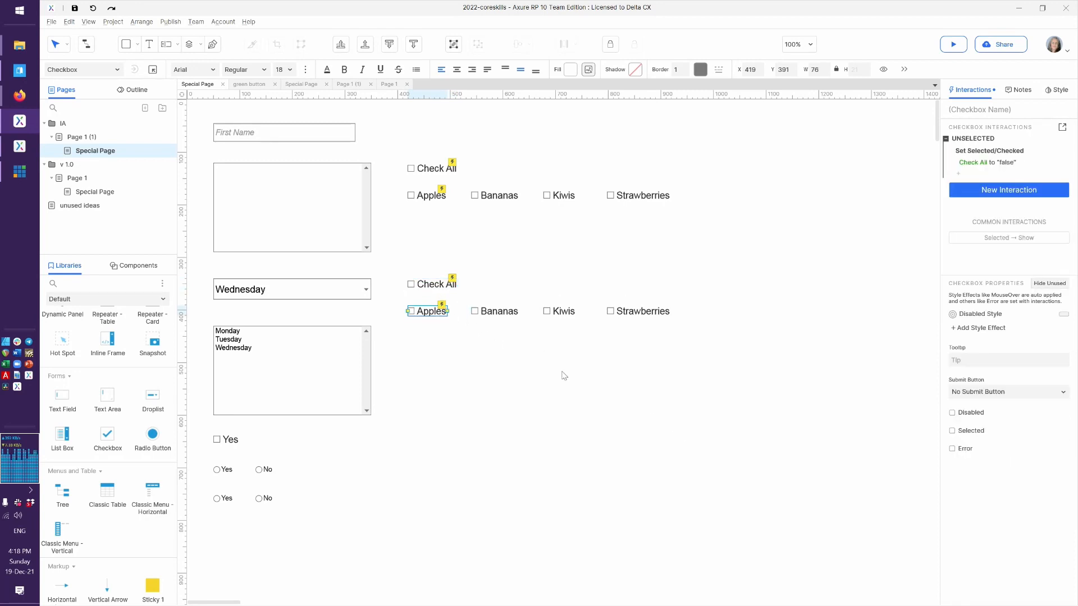
Switch to the Firefox preview and test toggling the lower Check All and its Apples checkbox.
{"action": "key", "text": "alt+Tab"}
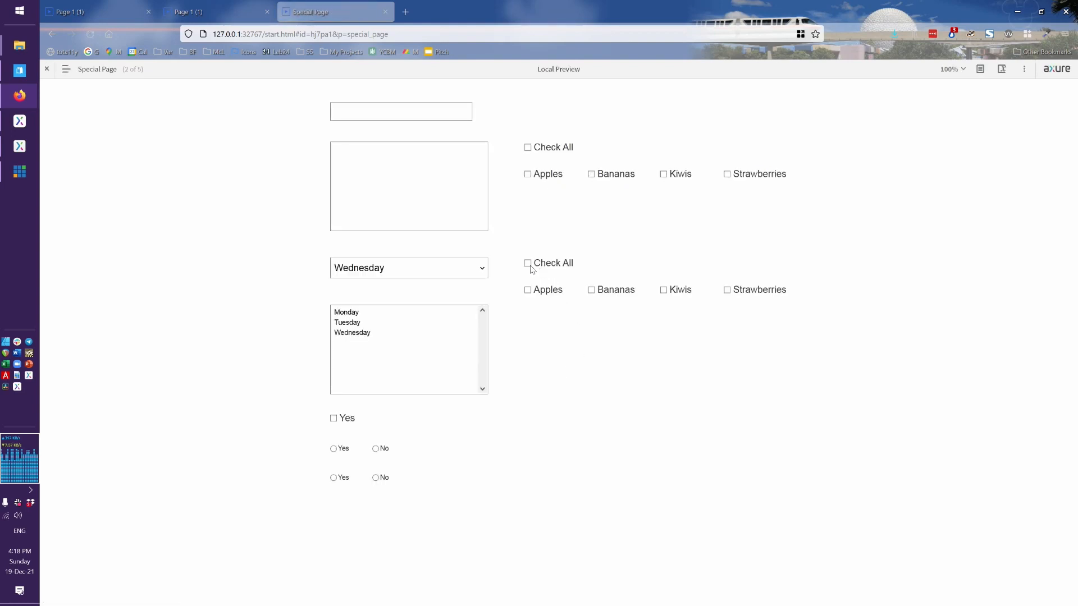
{"action": "left_click", "coordinate": [527, 264]}
{"action": "left_click", "coordinate": [527, 264]}
{"action": "left_click", "coordinate": [530, 294]}
Start a trace in the preview console, check the lower Check All, uncheck Apples, and examine the widget label on the logged Apples event.
{"action": "left_click", "coordinate": [1004, 71]}
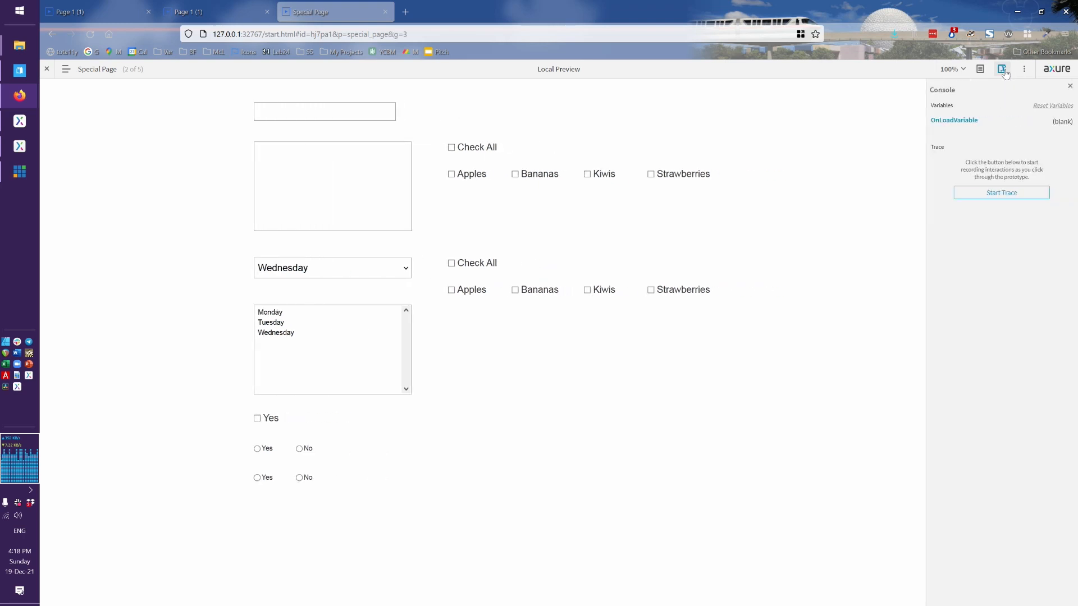
{"action": "left_click", "coordinate": [983, 195]}
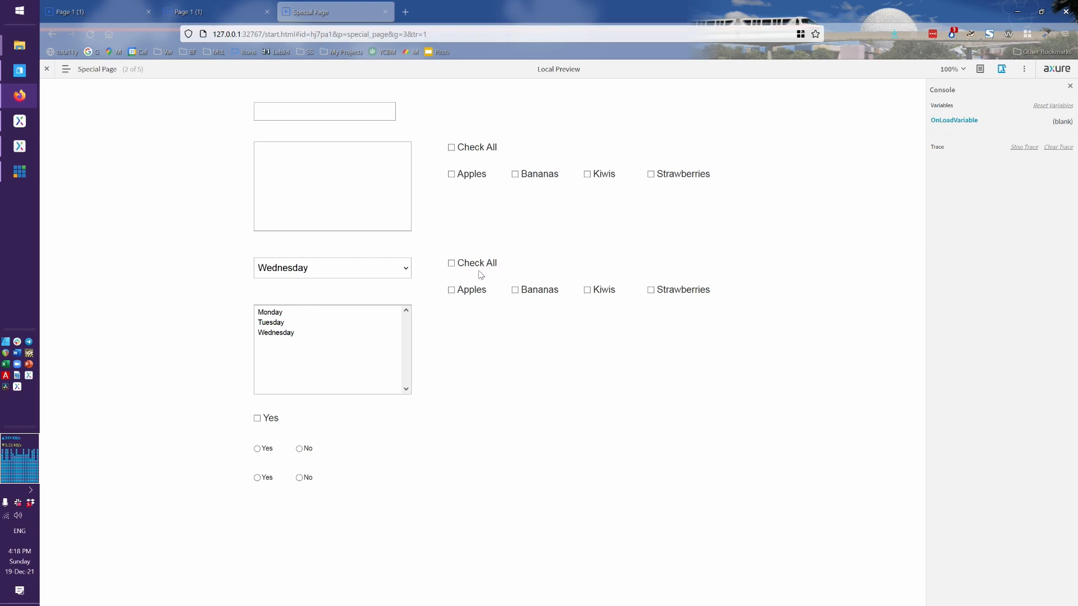
{"action": "left_click", "coordinate": [452, 264]}
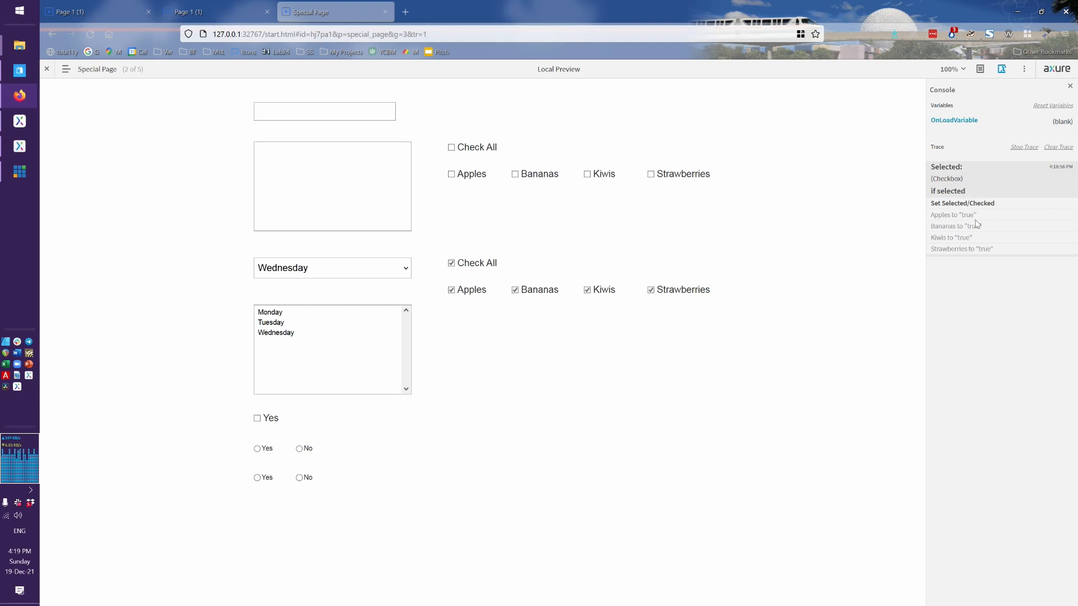
{"action": "left_click", "coordinate": [453, 293]}
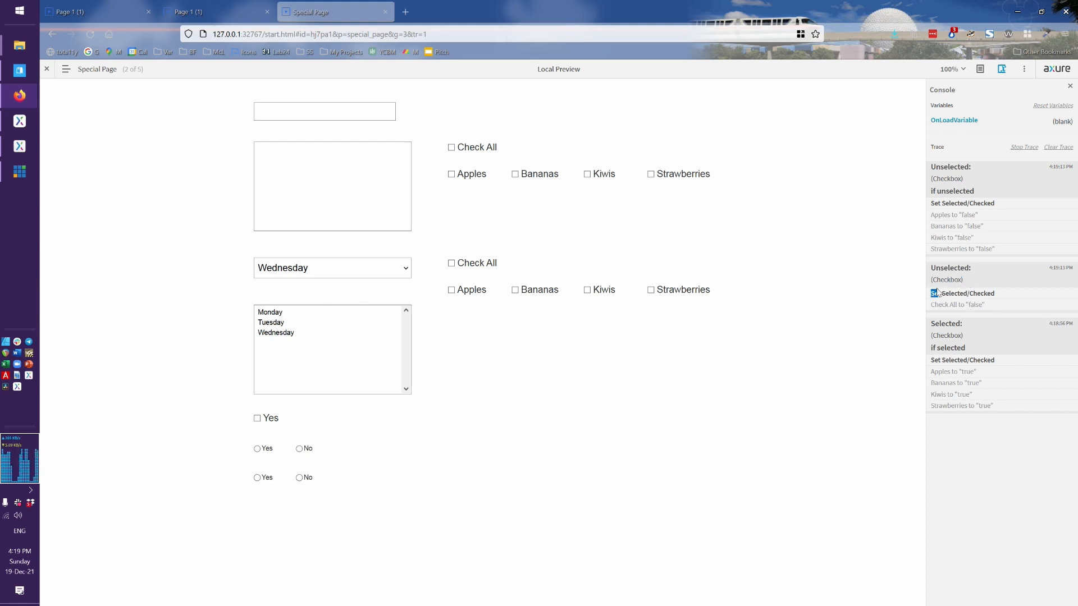
{"action": "triple_click", "coordinate": [932, 285]}
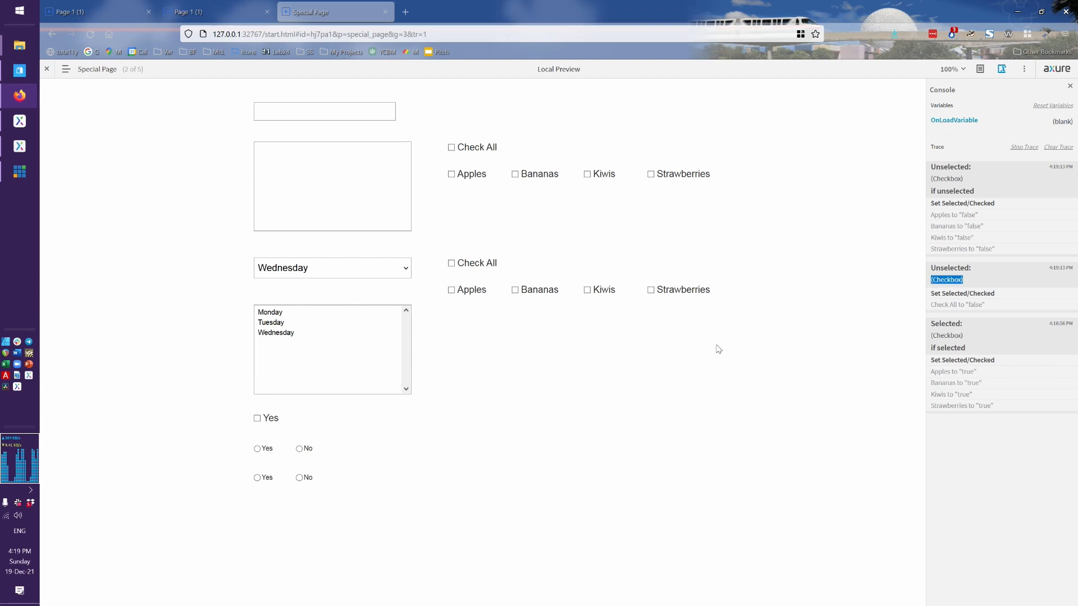
Switch back to Axure RP and name the copied Check All checkbox "check all ckbox".
{"action": "key", "text": "alt+Tab"}
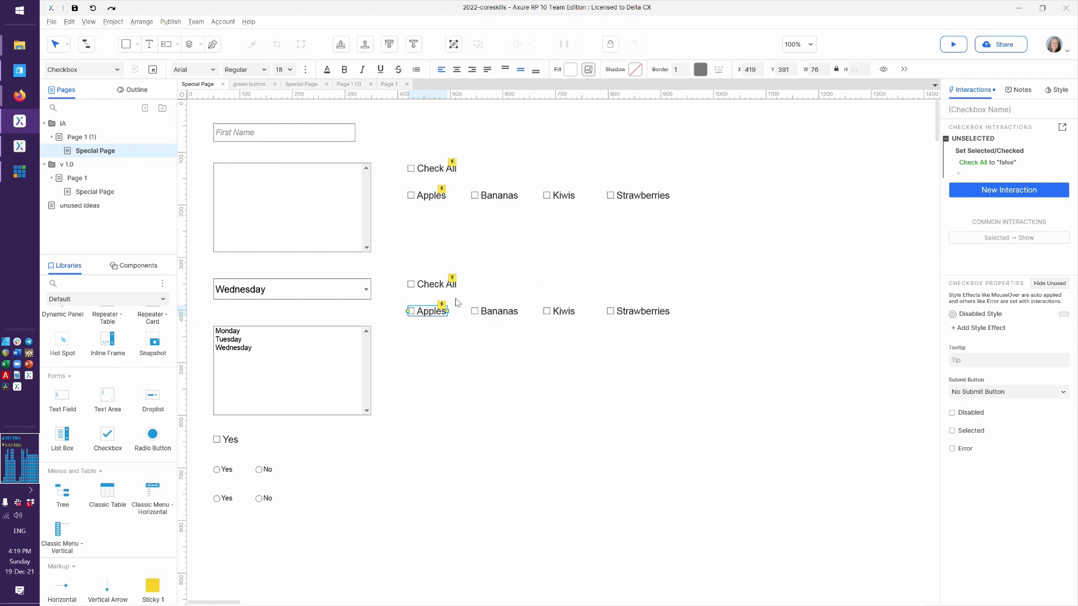
{"action": "left_click", "coordinate": [446, 285]}
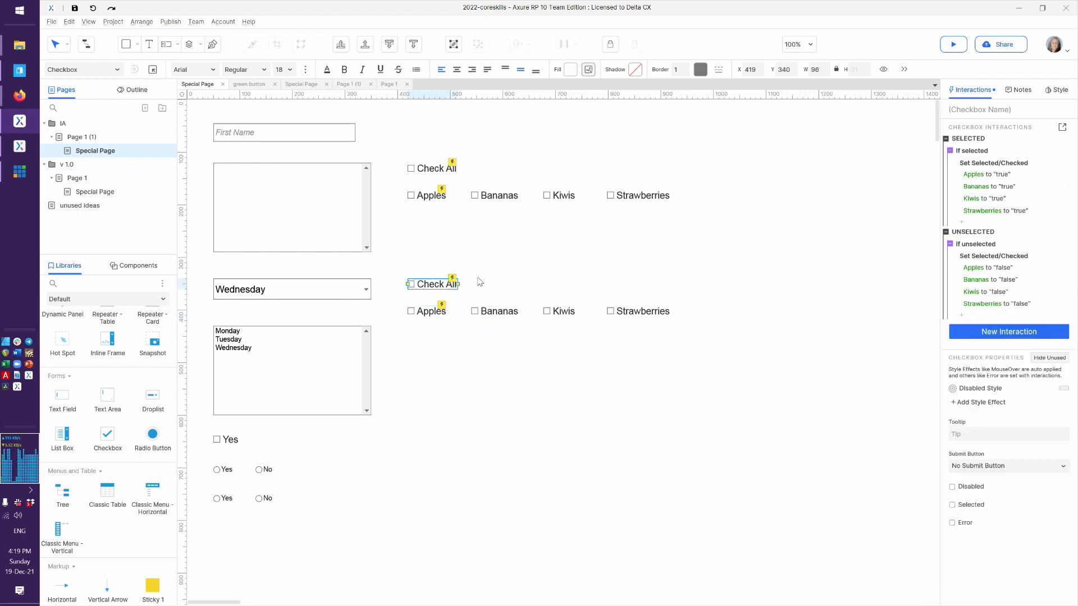
{"action": "left_click", "coordinate": [965, 117]}
{"action": "type", "text": "check all "}
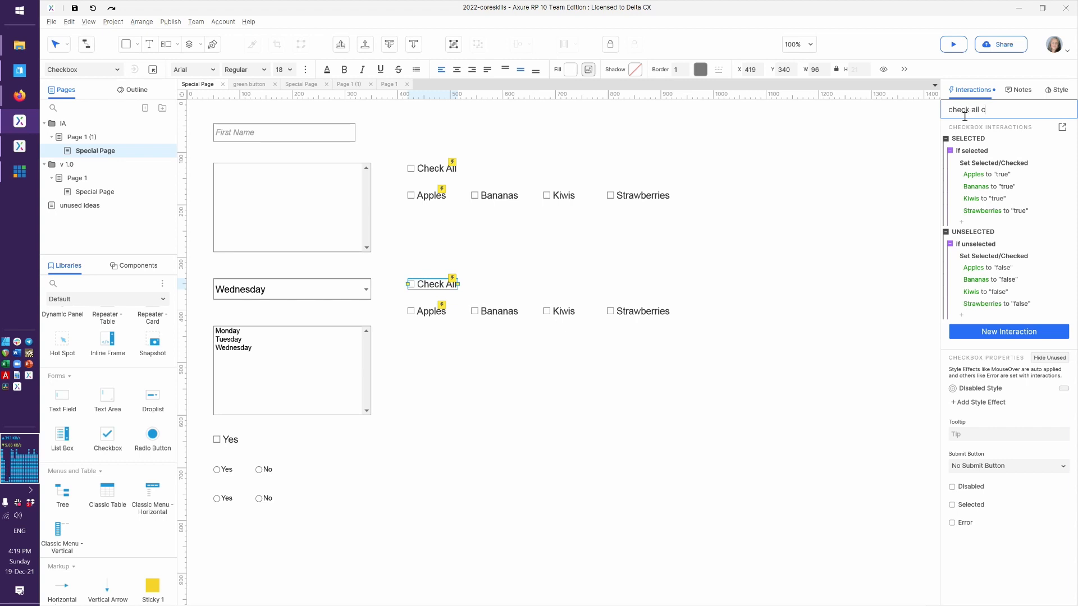
{"action": "type", "text": "ckbox"}
{"action": "key", "text": "ctrl+shift+Left"}
{"action": "key", "text": "BackSpace"}
{"action": "key", "text": "ctrl+z"}
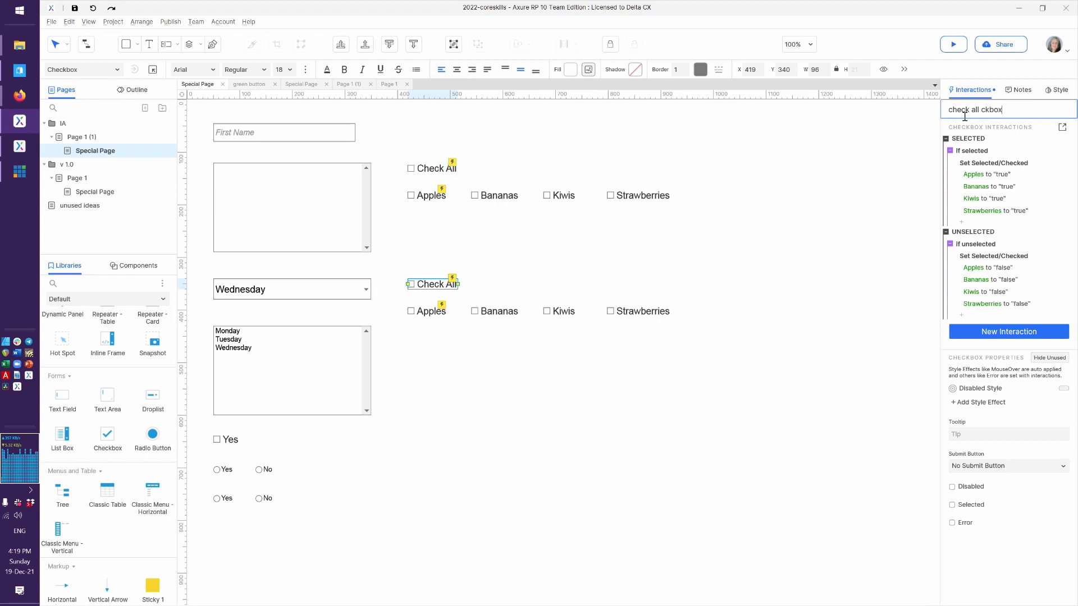
Name the copied Apples checkbox "apples ckbox" and the copied Bananas checkbox "bananas ckbox".
{"action": "left_click", "coordinate": [424, 318]}
{"action": "left_click", "coordinate": [965, 111]}
{"action": "type", "text": "apples ckbox"}
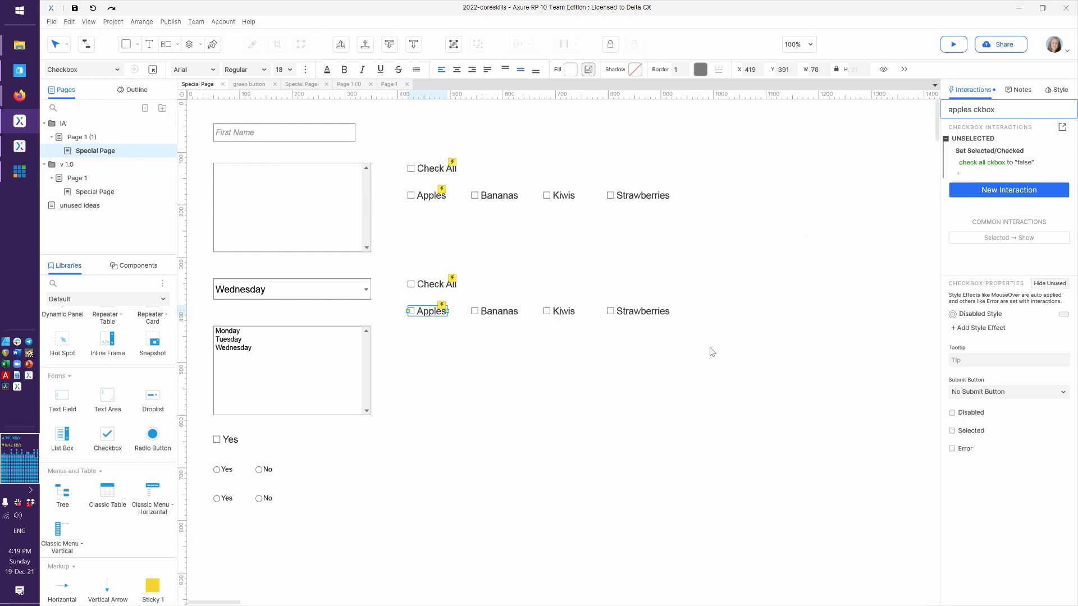
{"action": "left_click", "coordinate": [501, 312]}
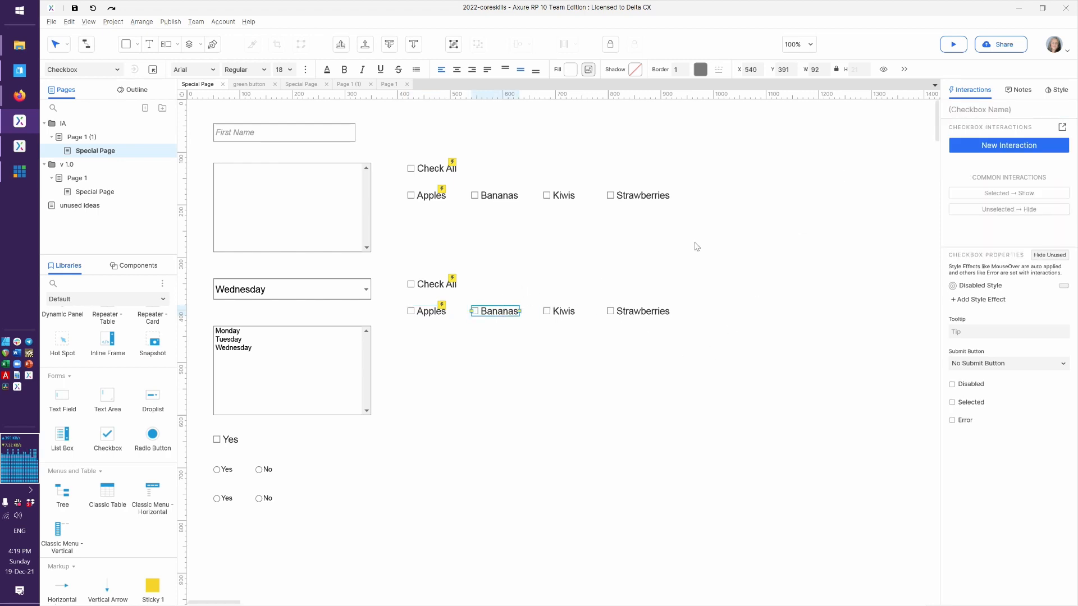
{"action": "left_click", "coordinate": [980, 107]}
{"action": "type", "text": "banas"}
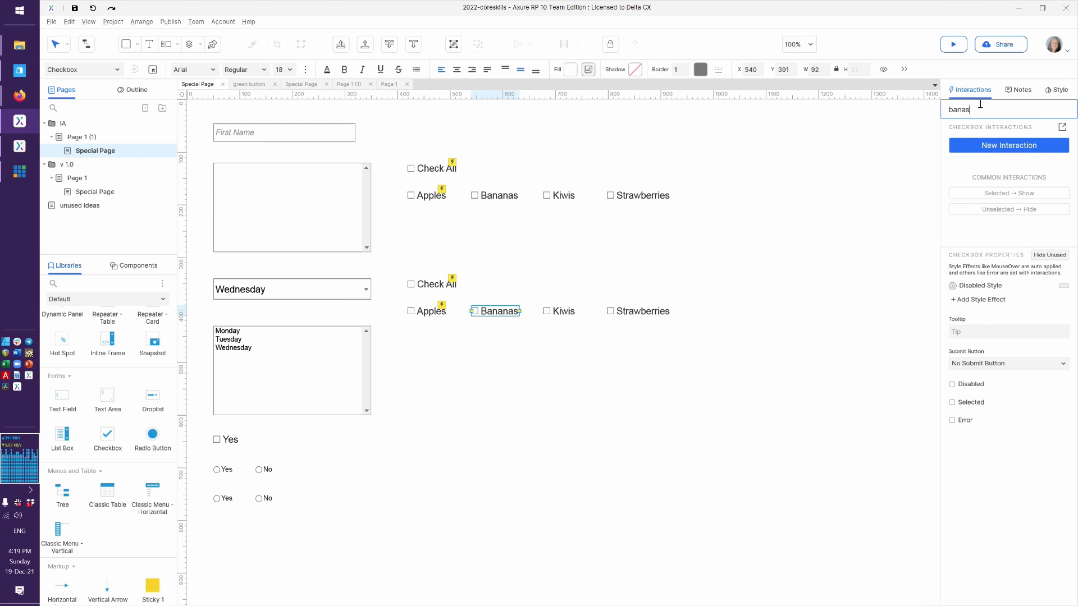
{"action": "key", "text": "BackSpace"}
{"action": "type", "text": "nas ckbox"}
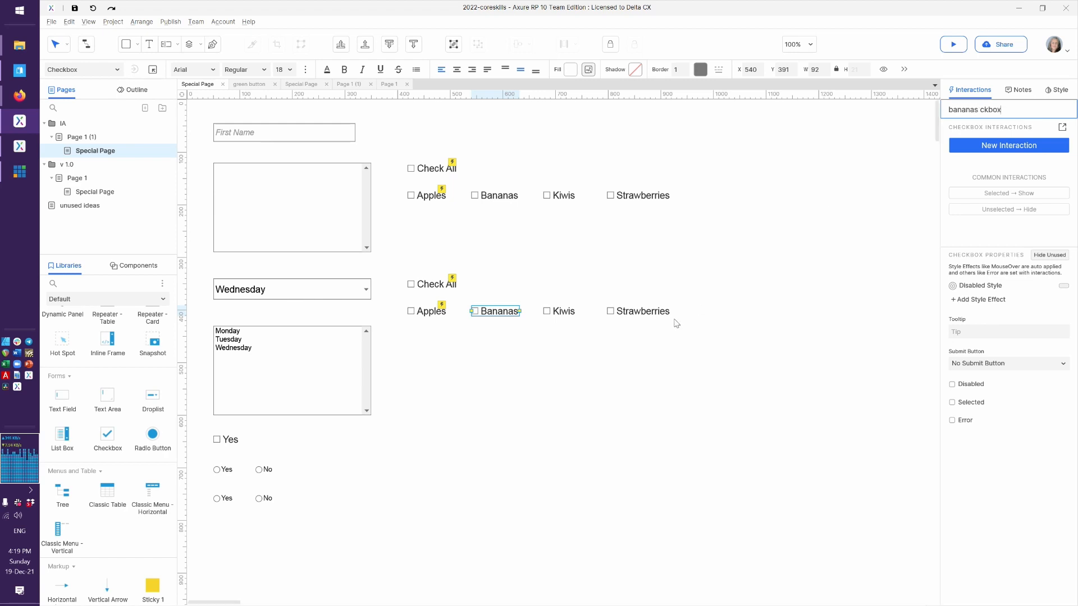
Name the copied Kiwis checkbox "kiwis ckbox" and the copied Strawberries checkbox "strawberries ckbox".
{"action": "left_click", "coordinate": [565, 315]}
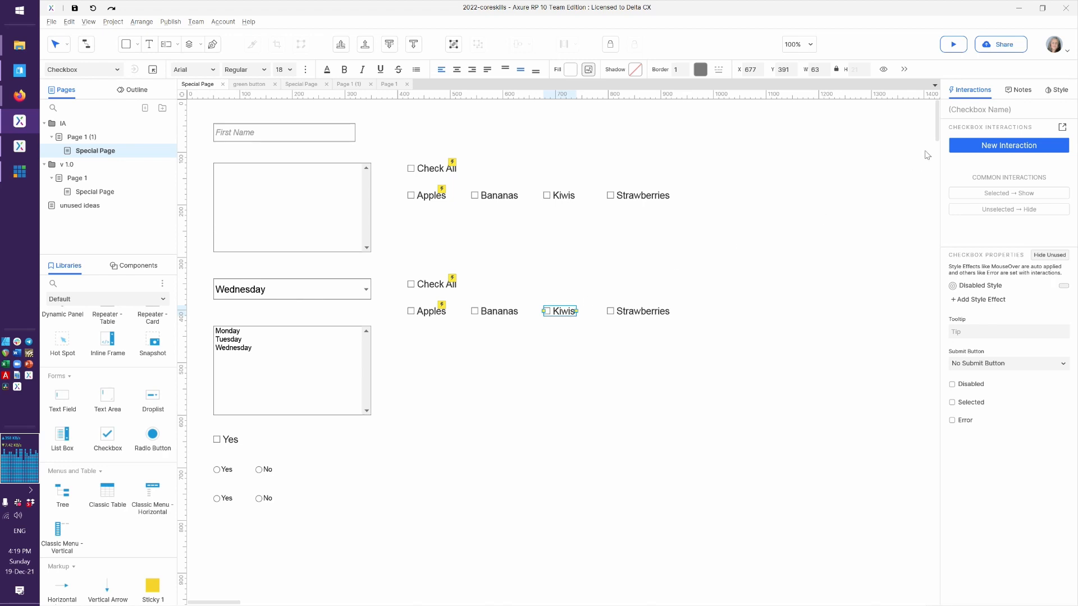
{"action": "left_click", "coordinate": [961, 108]}
{"action": "type", "text": "kiwis ckbox"}
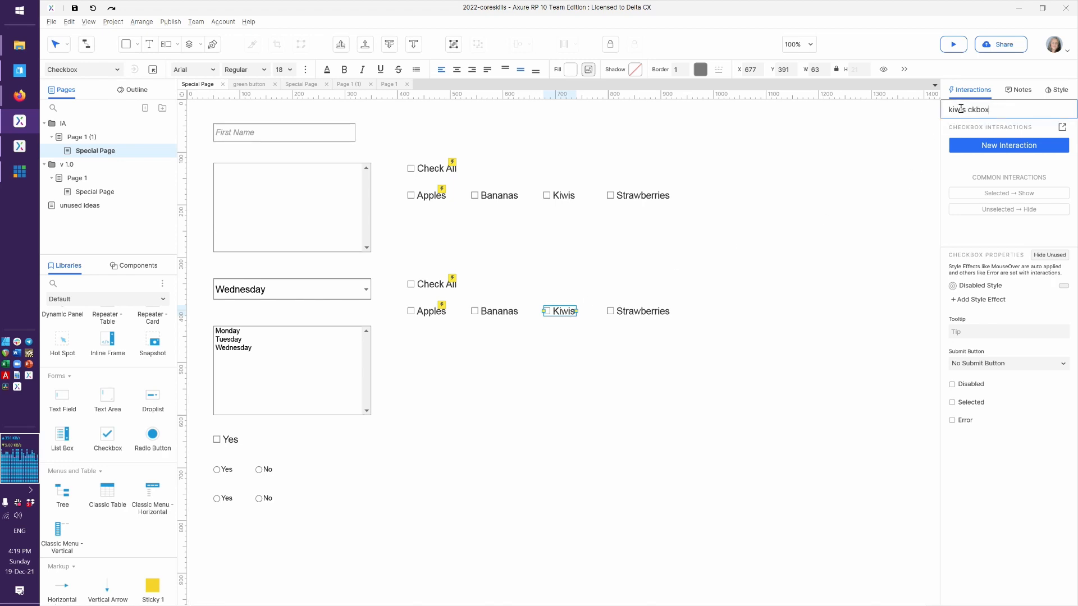
{"action": "left_click", "coordinate": [649, 316]}
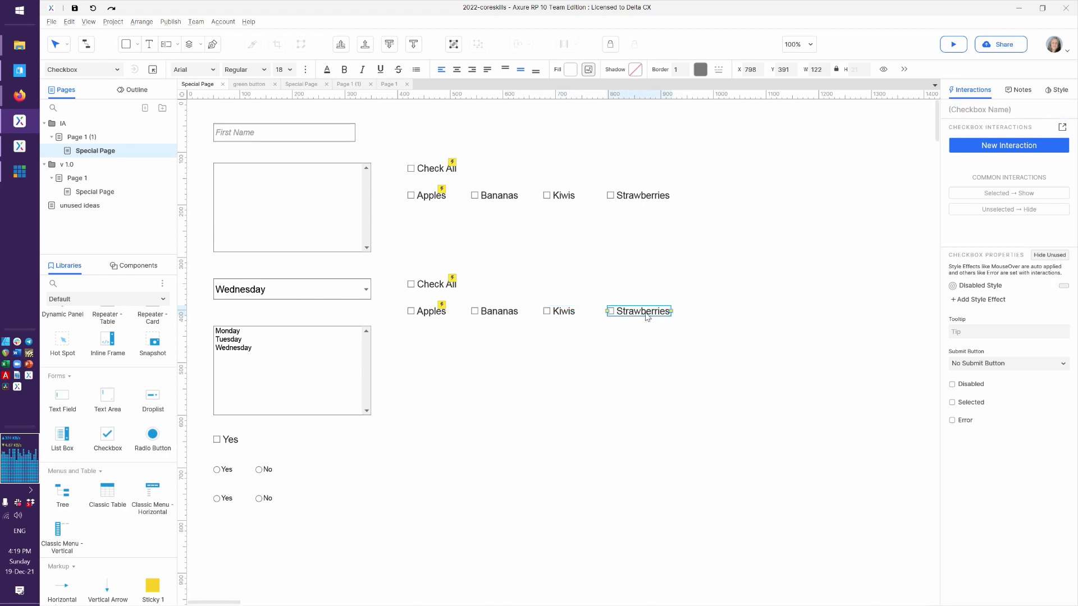
{"action": "left_click", "coordinate": [974, 109]}
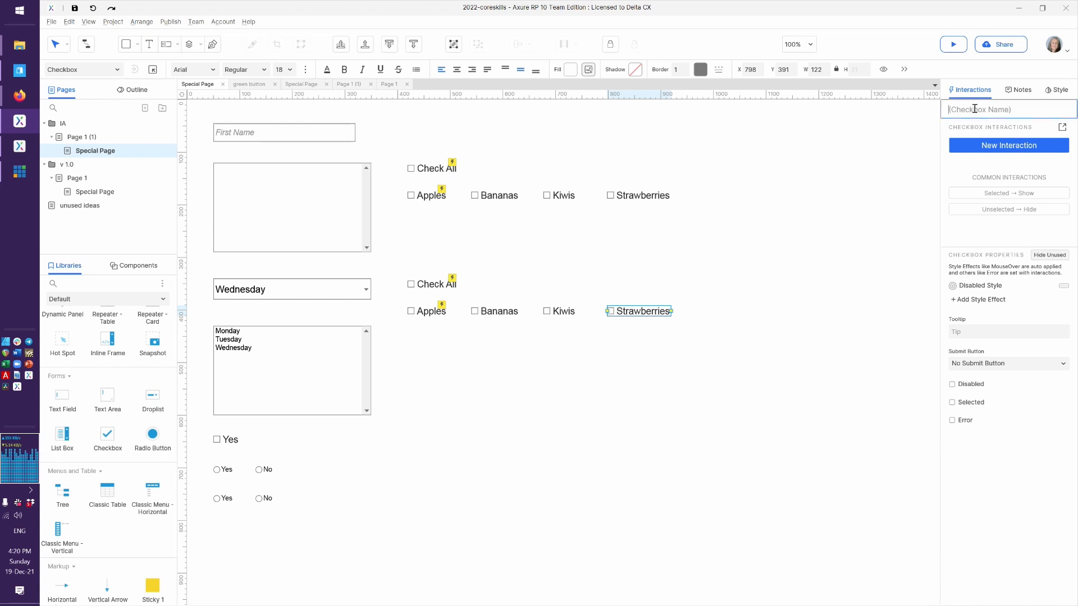
{"action": "type", "text": "strawberries ckbox"}
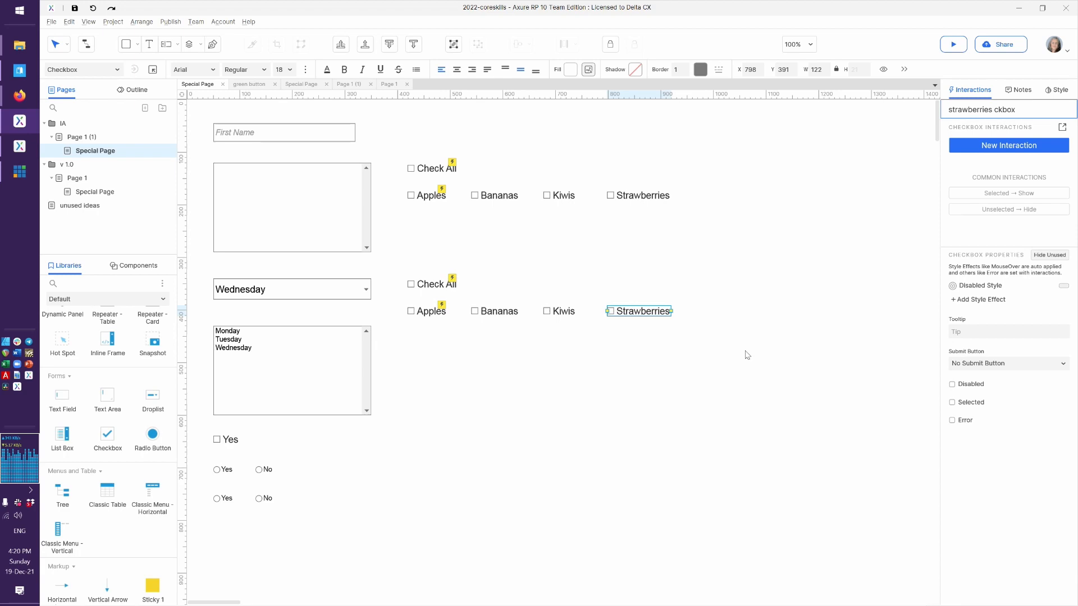
{"action": "left_click", "coordinate": [747, 355]}
Reload the preview in Firefox and trace checking the lower Check All and unchecking its Apples checkbox.
{"action": "key", "text": "F5"}
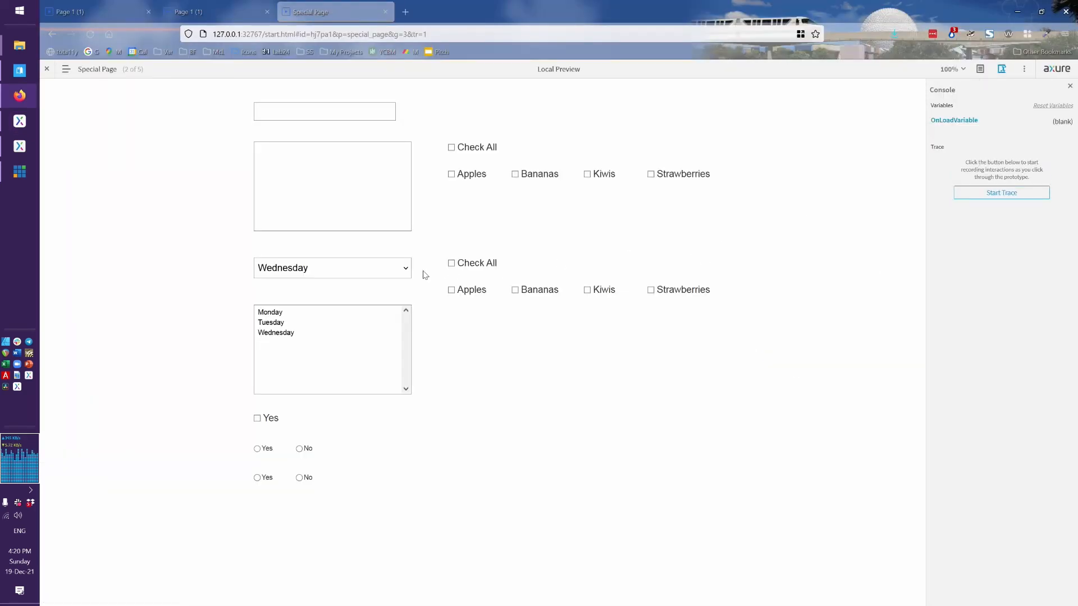
{"action": "left_click", "coordinate": [452, 263]}
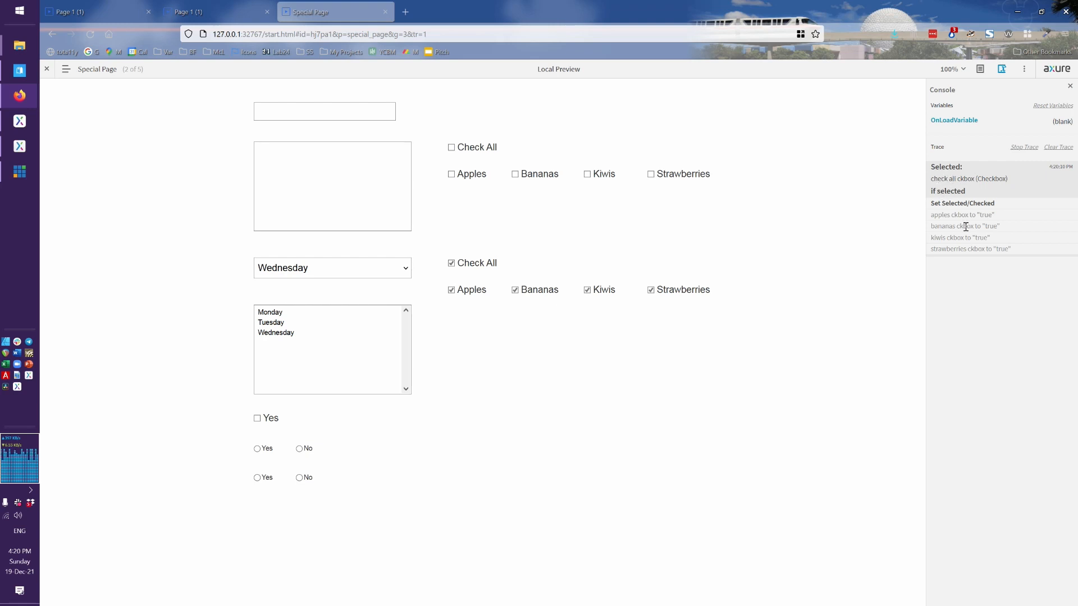
{"action": "left_click", "coordinate": [452, 290]}
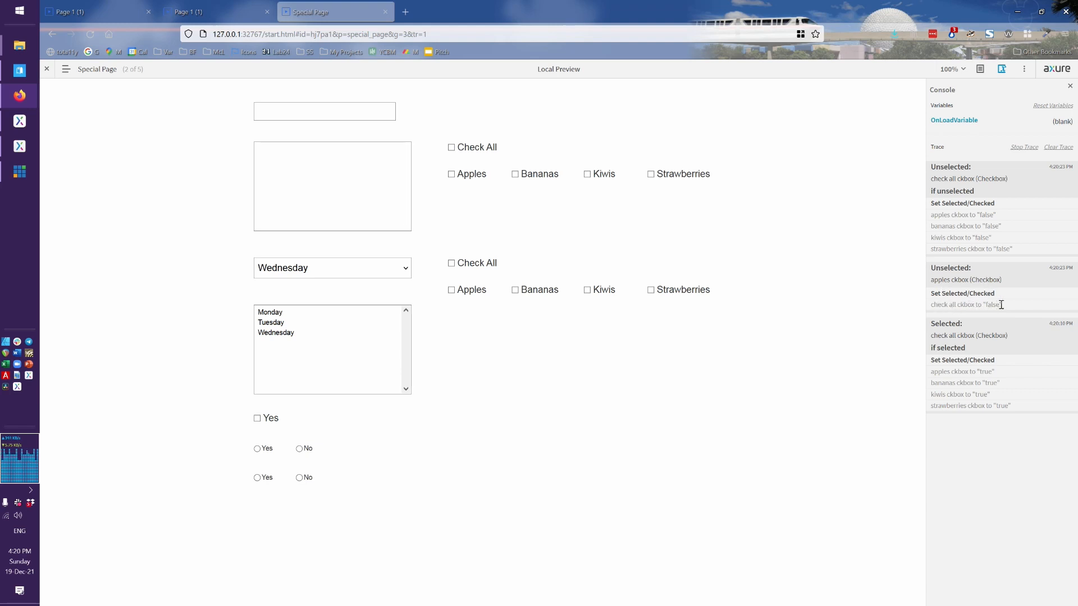
Examine the trace entries for the Unselected events of "apples ckbox" and "check all ckbox".
{"action": "mouse_move", "coordinate": [965, 297]}
{"action": "left_mouse_down"}
{"action": "mouse_move", "coordinate": [933, 270]}
{"action": "mouse_move", "coordinate": [935, 90]}
{"action": "mouse_move", "coordinate": [932, 269]}
{"action": "left_mouse_up"}
{"action": "left_click", "coordinate": [937, 271]}
{"action": "double_click", "coordinate": [937, 166]}
{"action": "double_click", "coordinate": [993, 305]}
{"action": "left_click", "coordinate": [1021, 252]}
{"action": "left_click_drag", "start_coordinate": [1020, 252], "coordinate": [928, 170]}
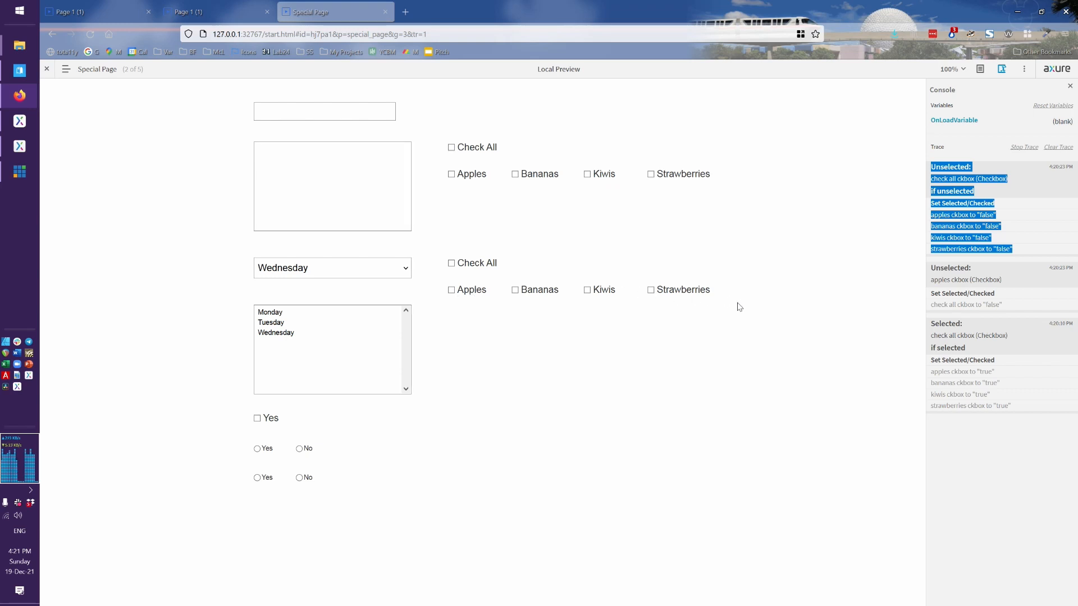
Trace checking the lower Check All again and unchecking the Apples checkbox beneath it.
{"action": "left_click", "coordinate": [595, 373]}
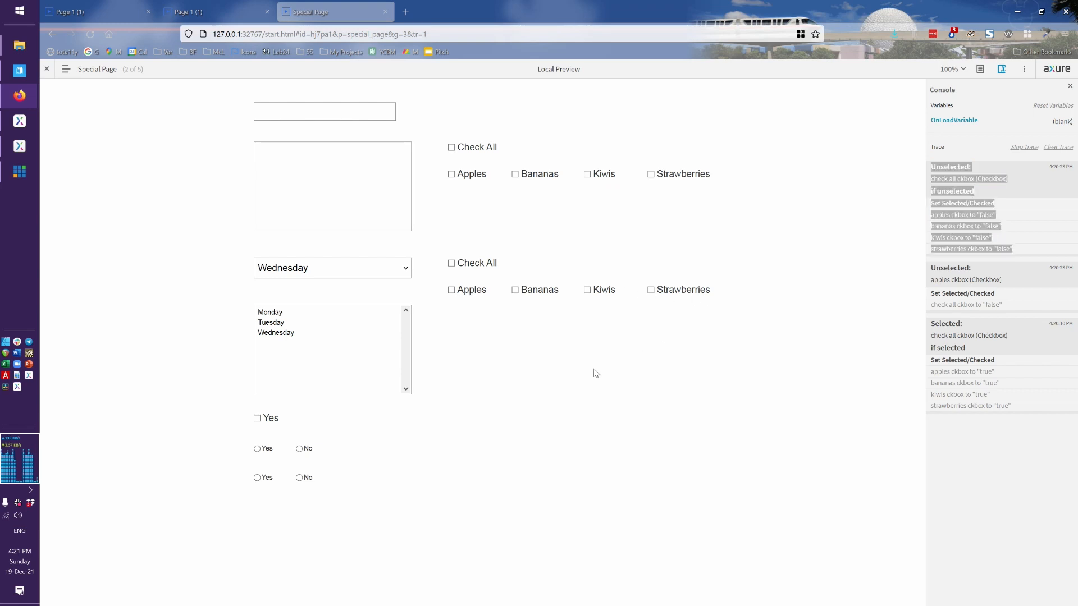
{"action": "left_click", "coordinate": [451, 266]}
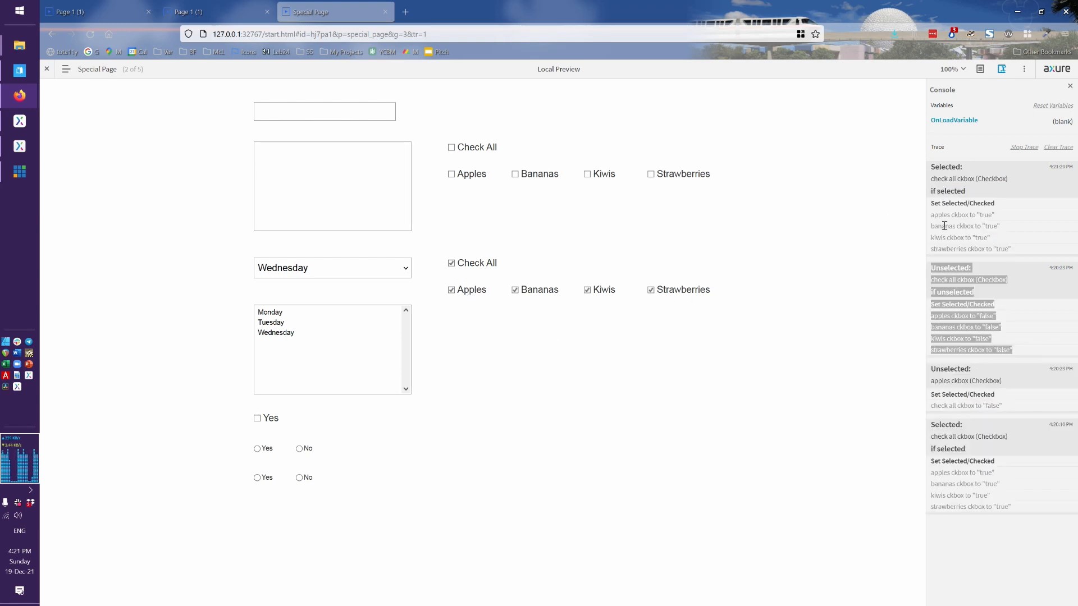
{"action": "left_click", "coordinate": [949, 168]}
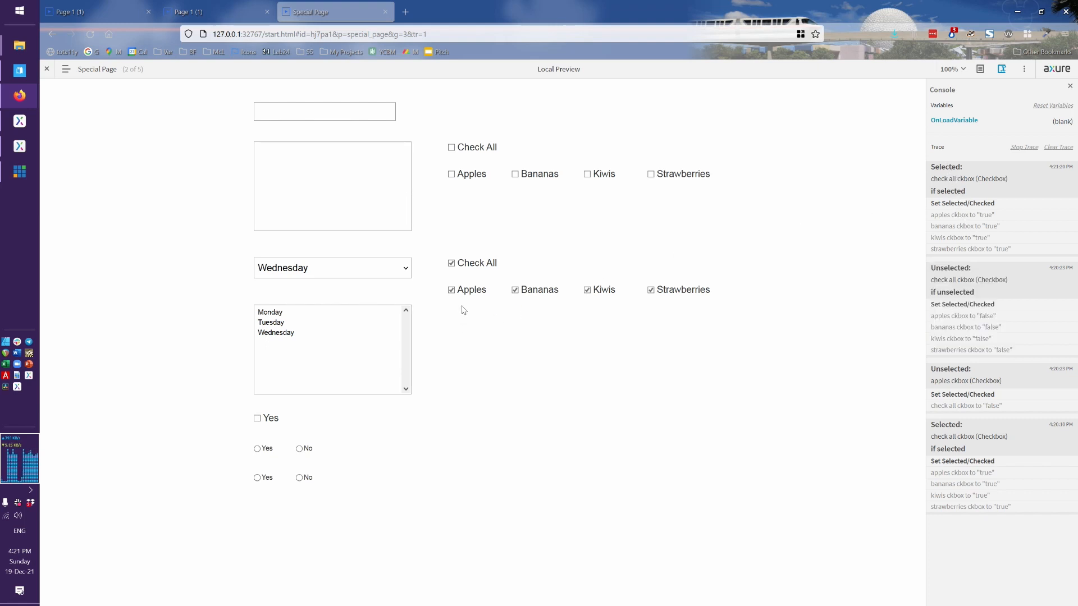
{"action": "left_click", "coordinate": [452, 291]}
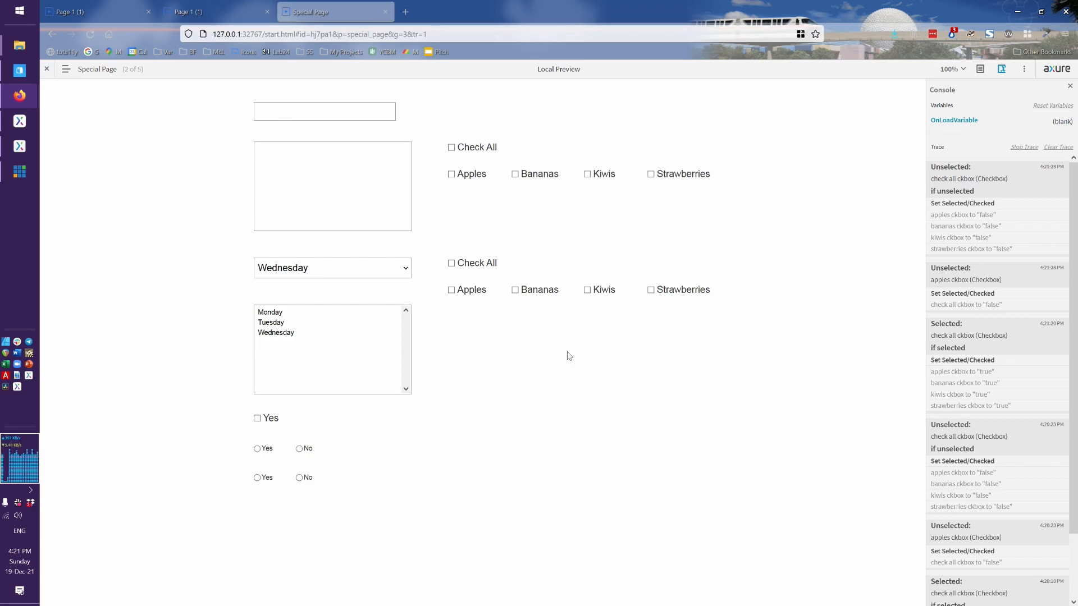
Switch to Axure RP and compare the interactions of the lower Check All checkbox with those of the upper one.
{"action": "key", "text": "alt+Tab"}
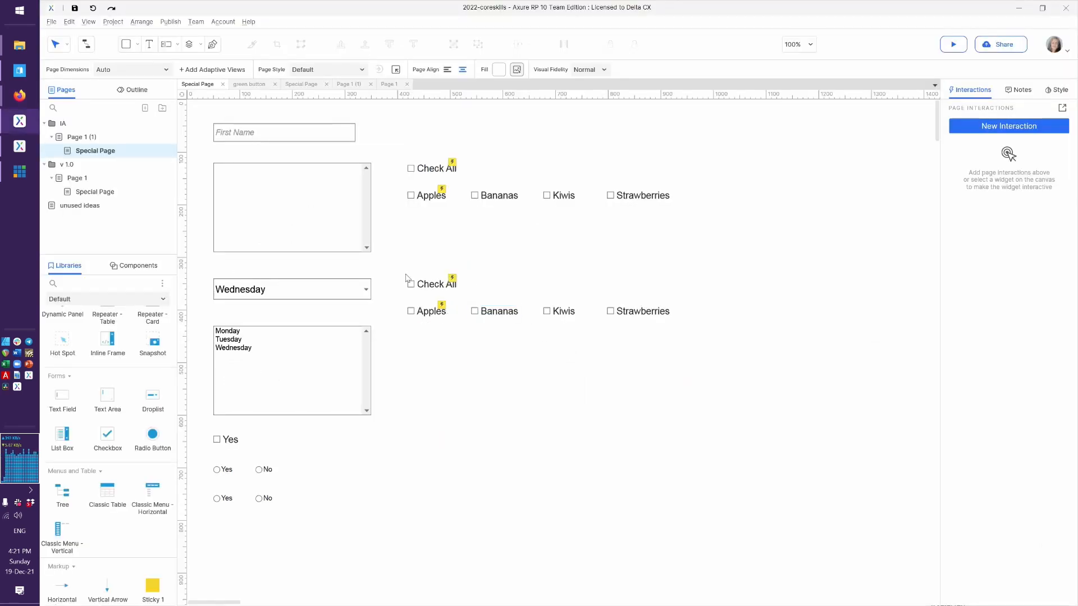
{"action": "left_click", "coordinate": [434, 288]}
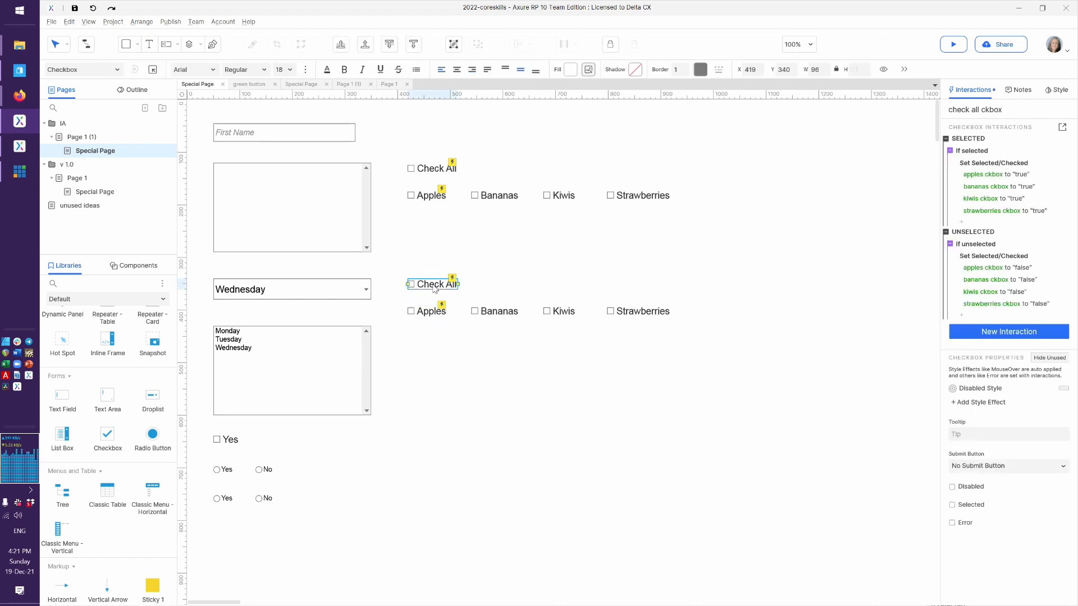
{"action": "left_click", "coordinate": [435, 170]}
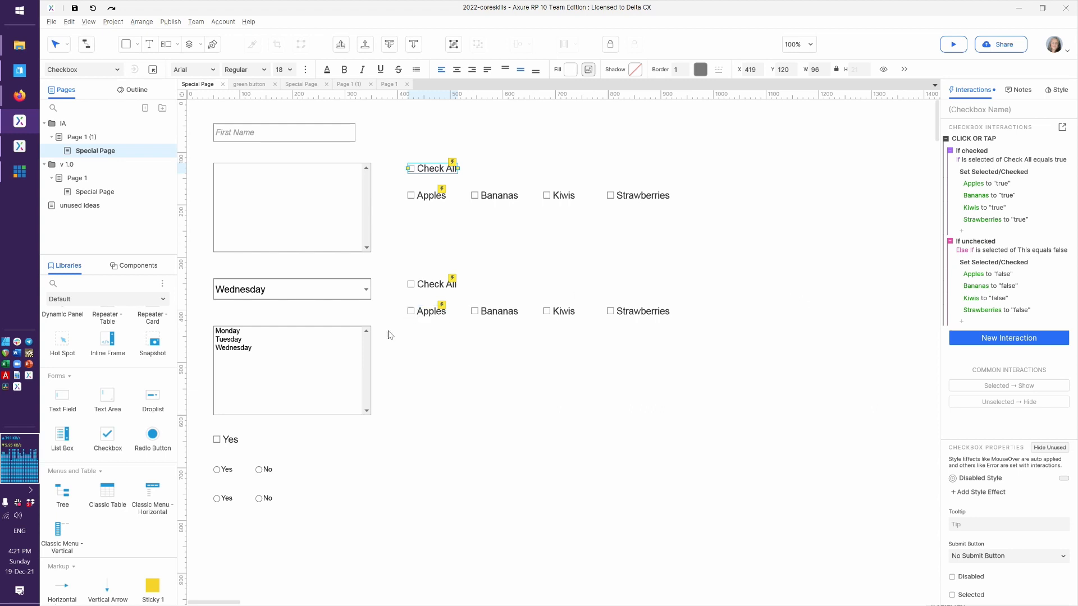
{"action": "left_click", "coordinate": [430, 285]}
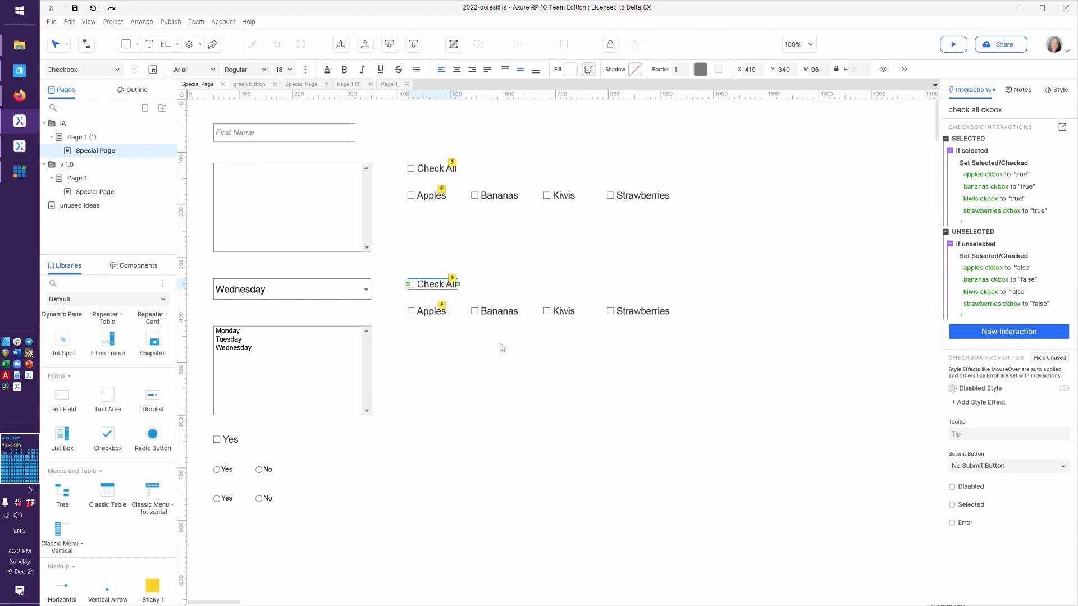
Reload the preview in Firefox and trace checking both Check All boxes and unchecking Apples in each group.
{"action": "key", "text": "alt+Tab"}
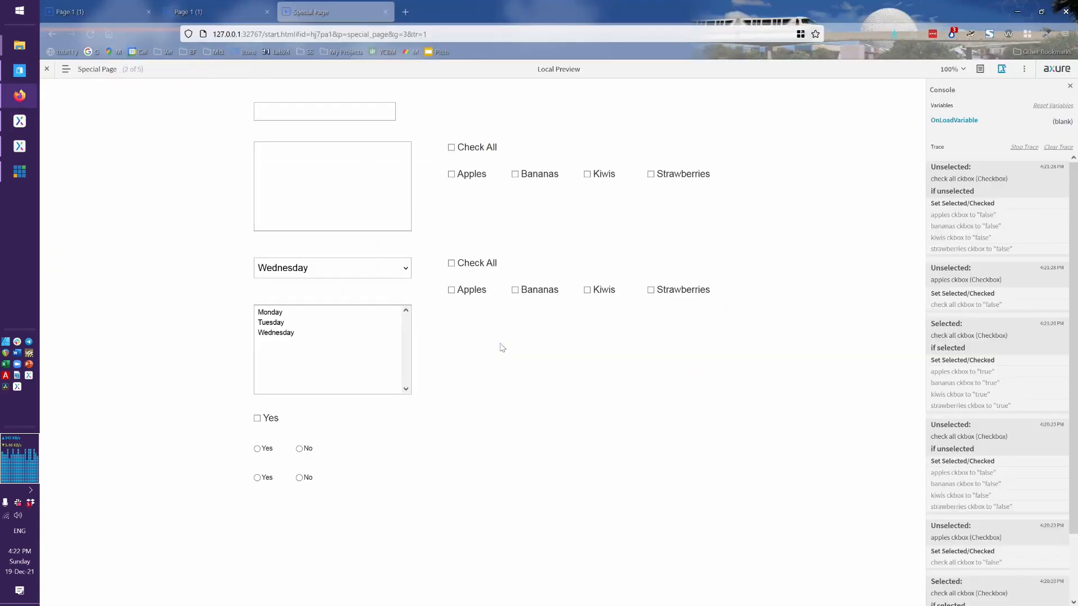
{"action": "key", "text": "F5"}
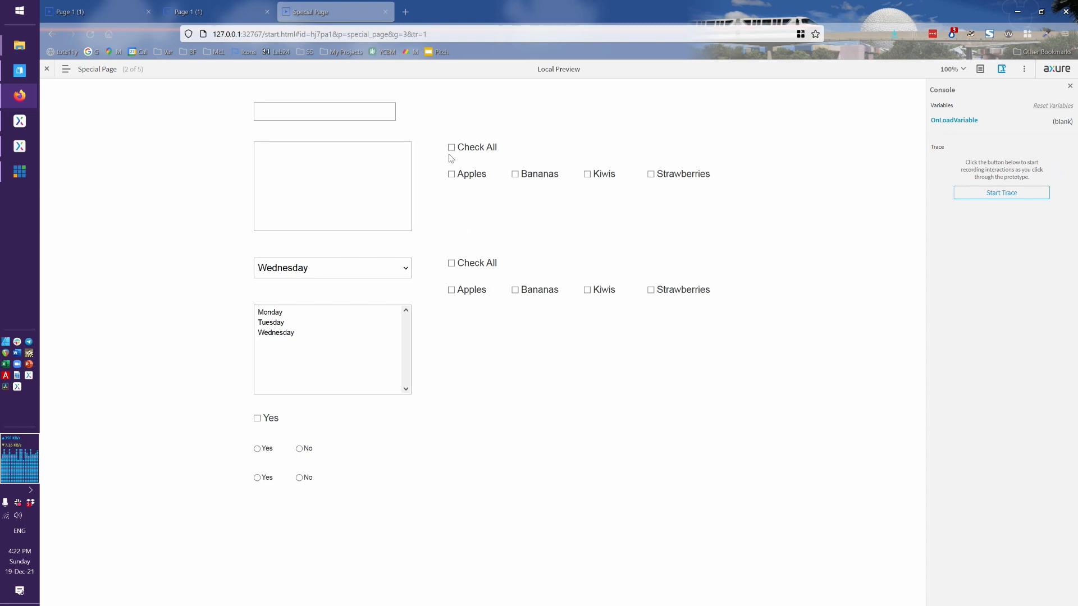
{"action": "left_click", "coordinate": [452, 148]}
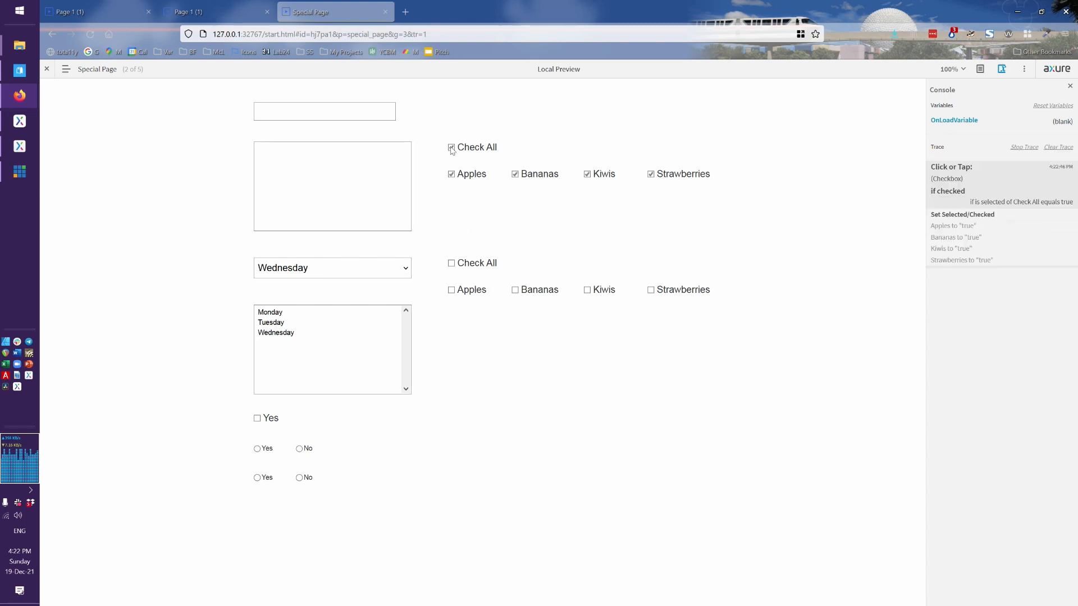
{"action": "left_click", "coordinate": [452, 263]}
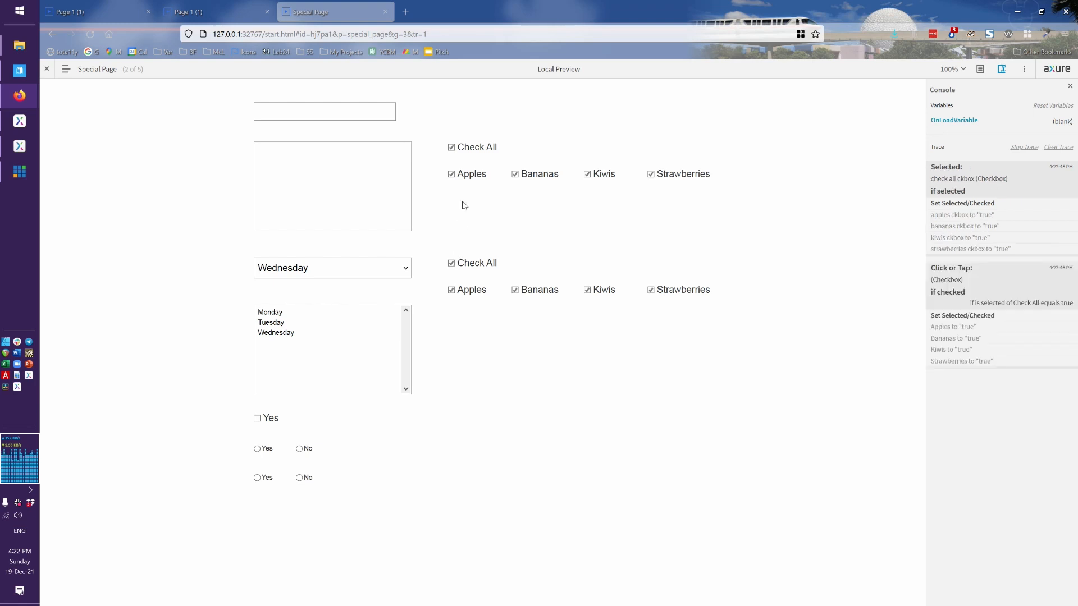
{"action": "left_click", "coordinate": [463, 176]}
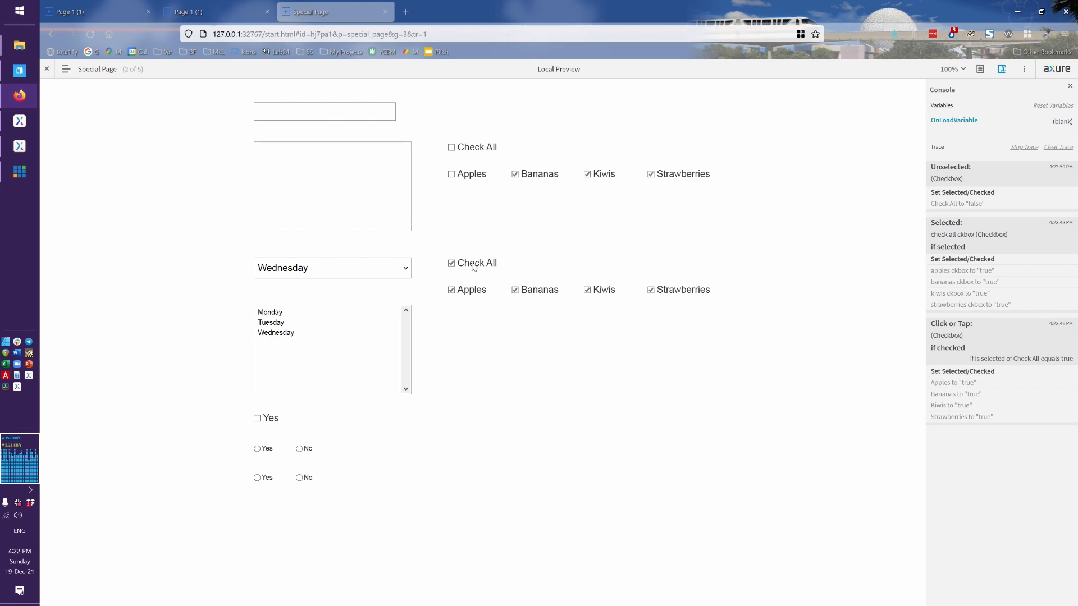
{"action": "left_click", "coordinate": [468, 293]}
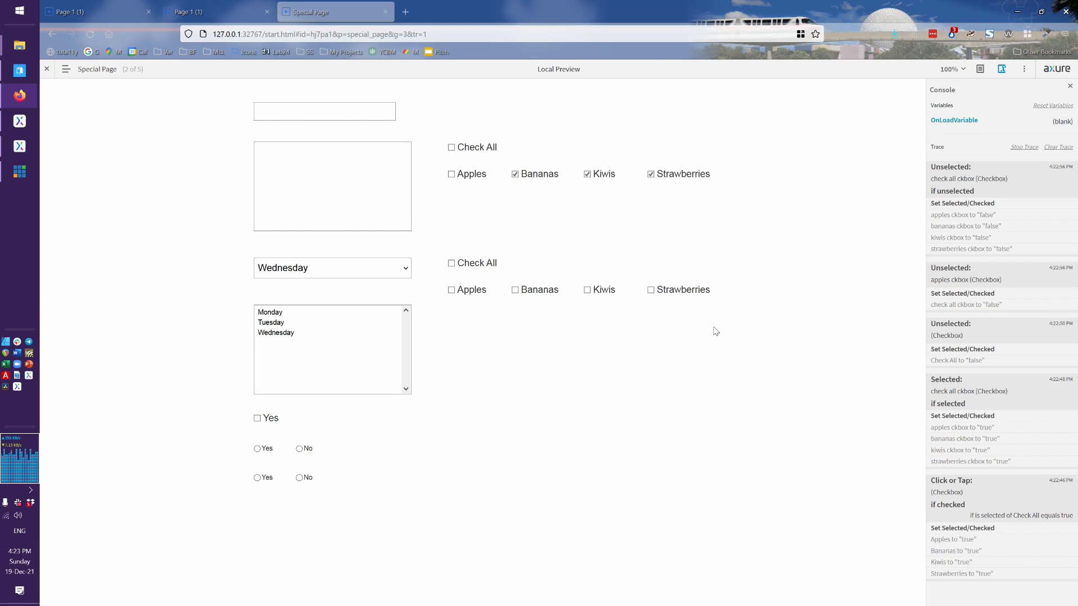
In Axure RP, copy the upper Apples checkbox's Unselected event to the upper Bananas, Kiwis and Strawberries checkboxes.
{"action": "key", "text": "alt+Tab"}
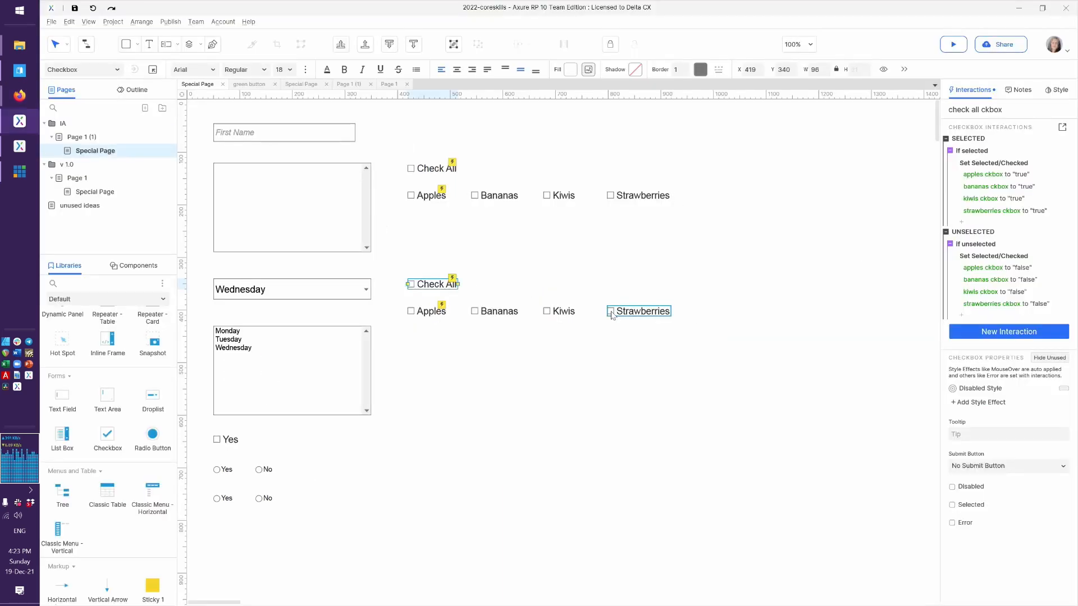
{"action": "left_click", "coordinate": [439, 200]}
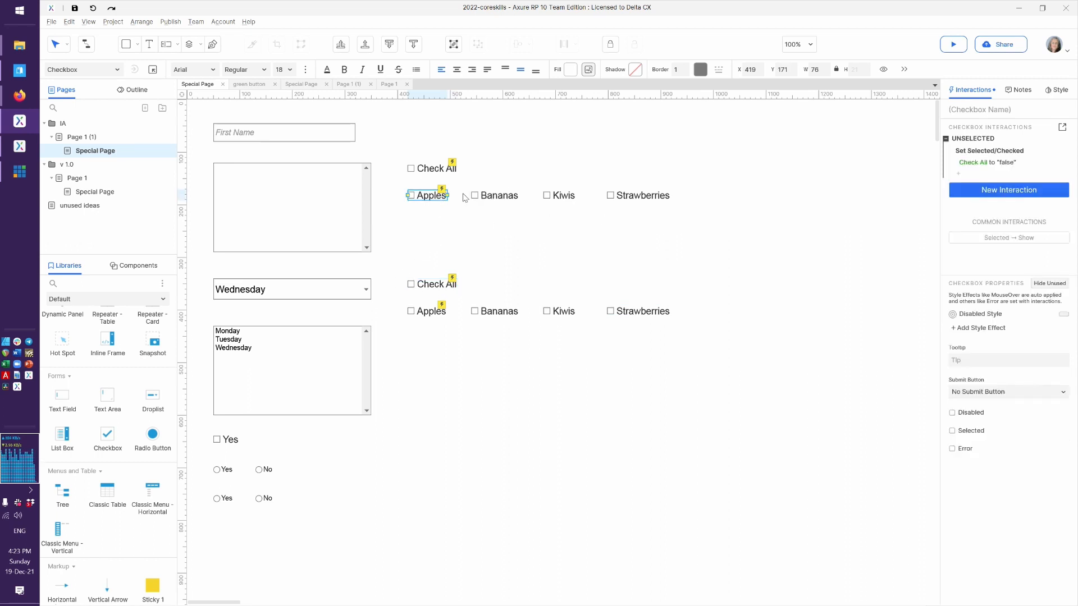
{"action": "right_click", "coordinate": [981, 141]}
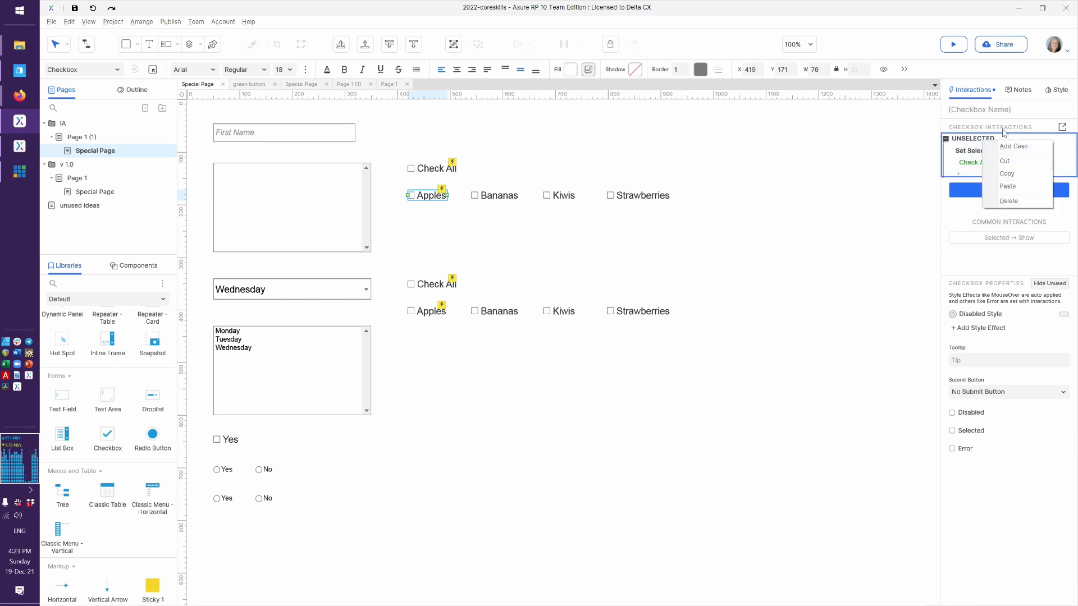
{"action": "left_click", "coordinate": [1007, 174]}
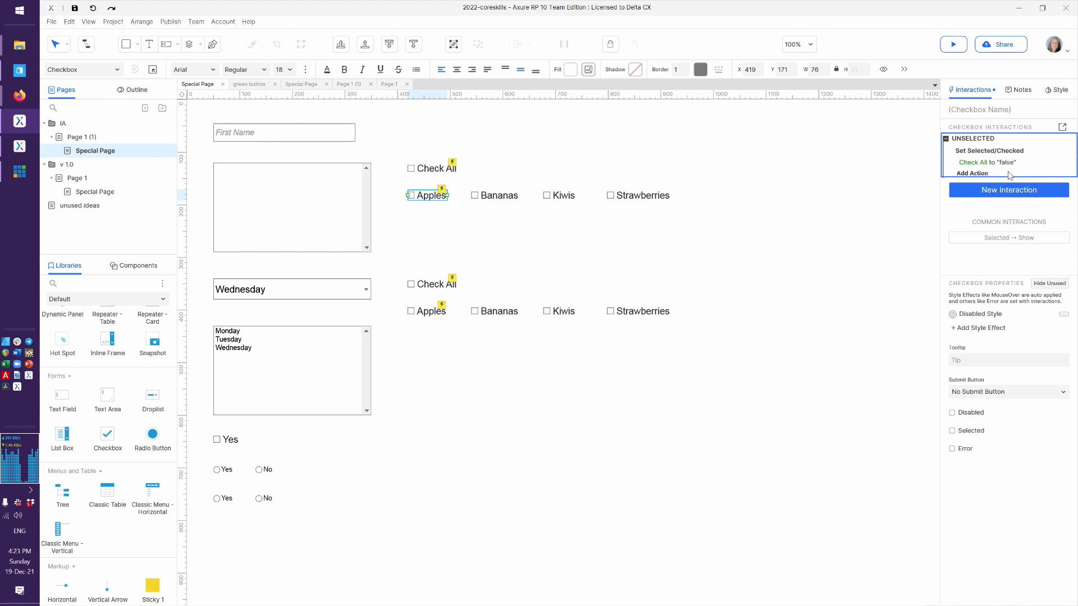
{"action": "left_click", "coordinate": [508, 197]}
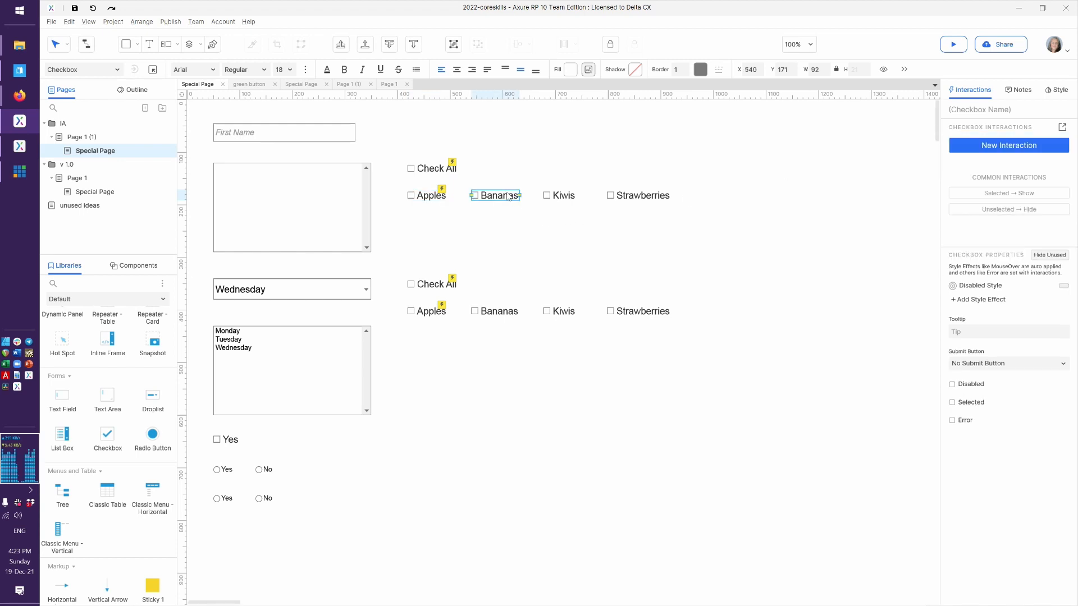
{"action": "key", "text": "ctrl+v"}
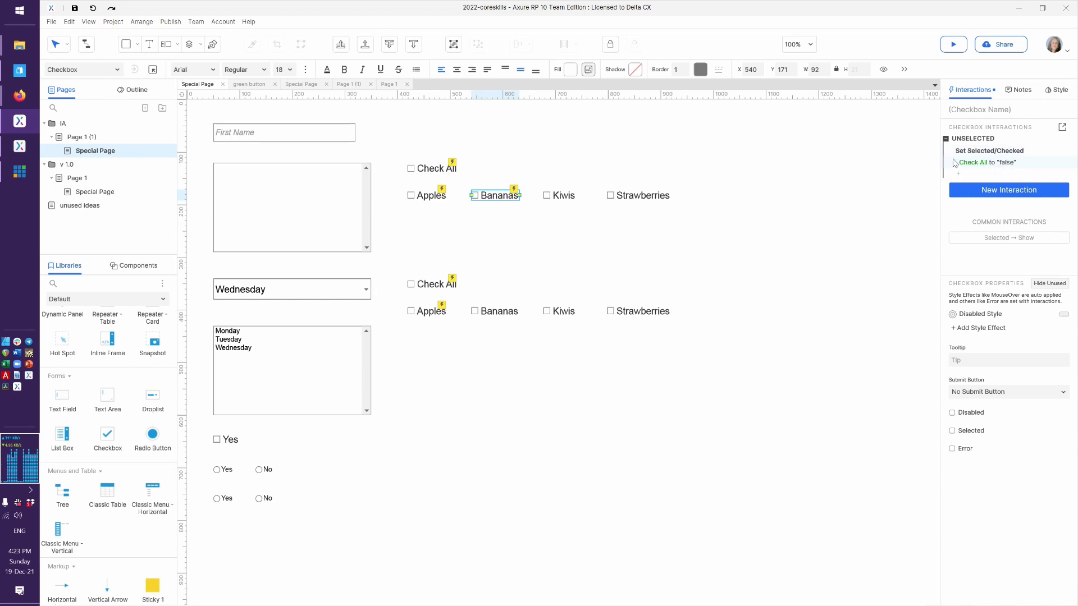
{"action": "left_click", "coordinate": [564, 195]}
{"action": "key", "text": "ctrl+v"}
{"action": "left_click", "coordinate": [642, 196]}
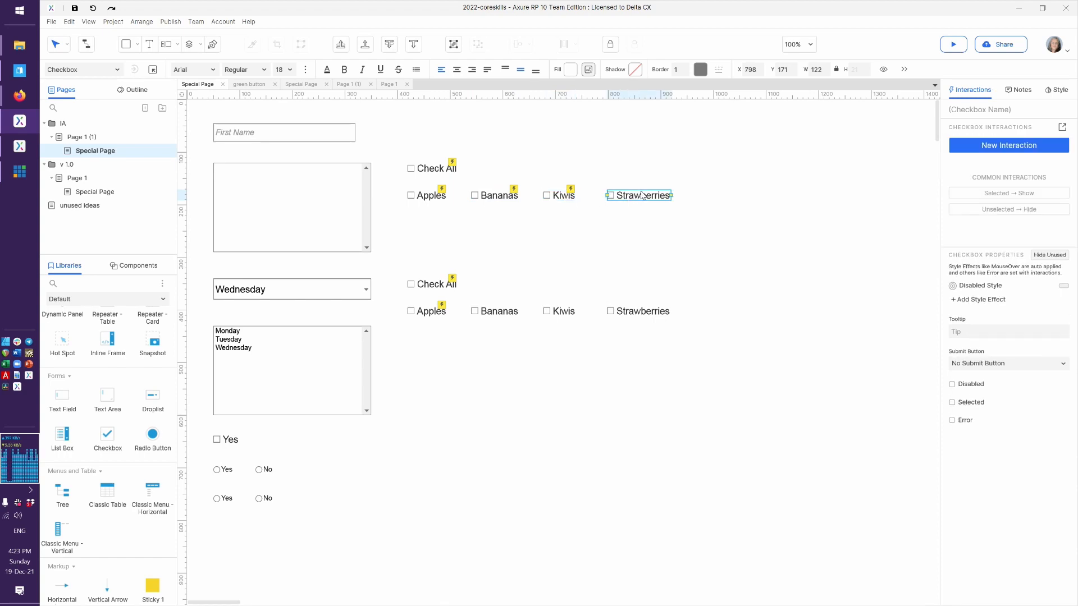
{"action": "key", "text": "ctrl+v"}
Reload the Firefox preview and trace checking the upper Check All and unchecking its Kiwis checkbox.
{"action": "key", "text": "F5"}
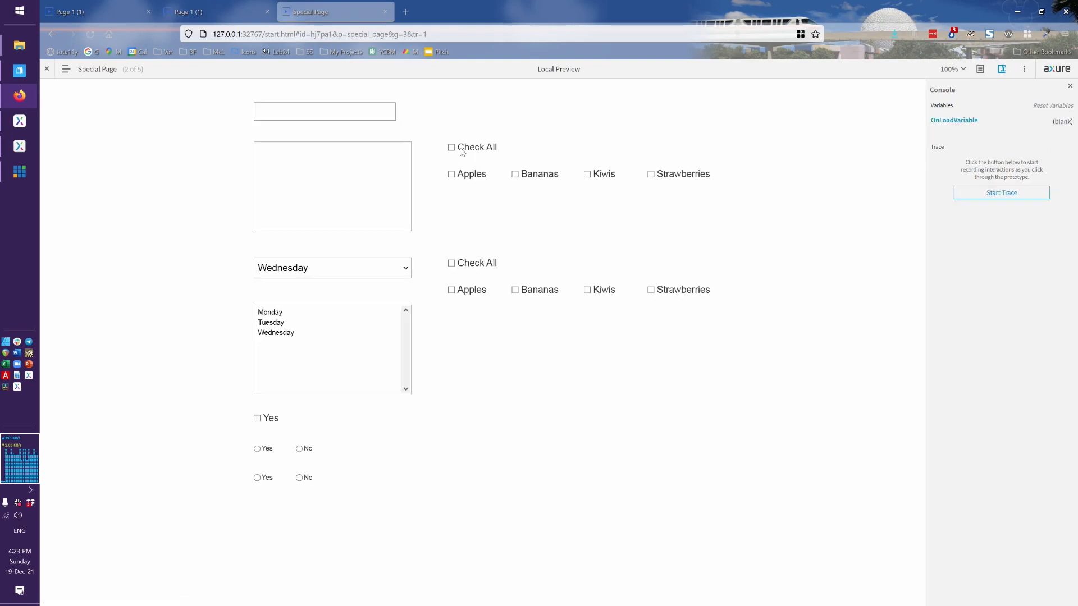
{"action": "left_click", "coordinate": [462, 149]}
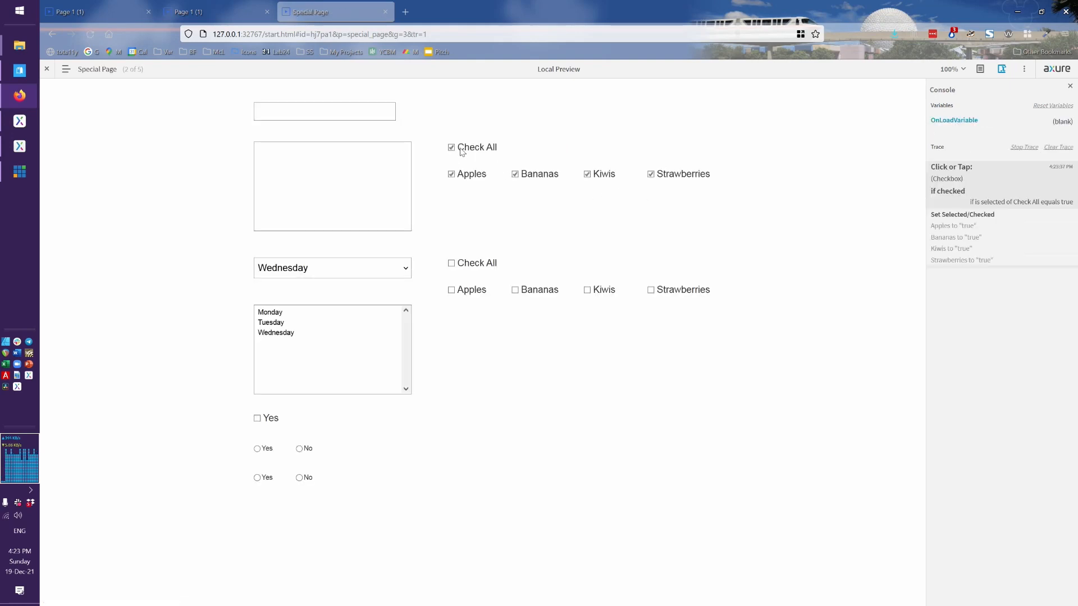
{"action": "left_click", "coordinate": [587, 176]}
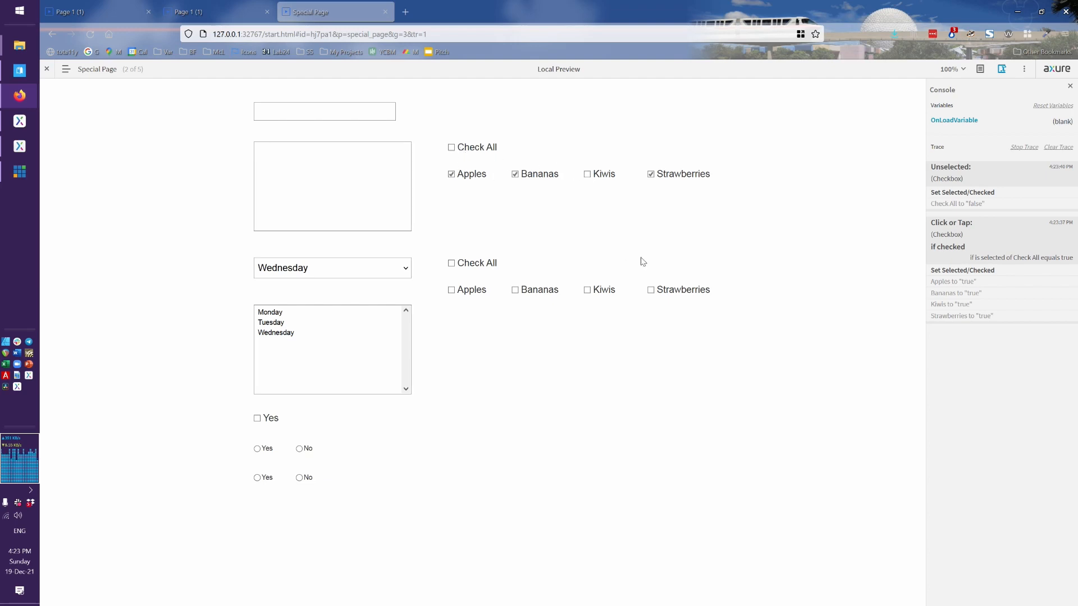
Return to Axure RP and select the upper Kiwis checkbox.
{"action": "key", "text": "alt+Tab"}
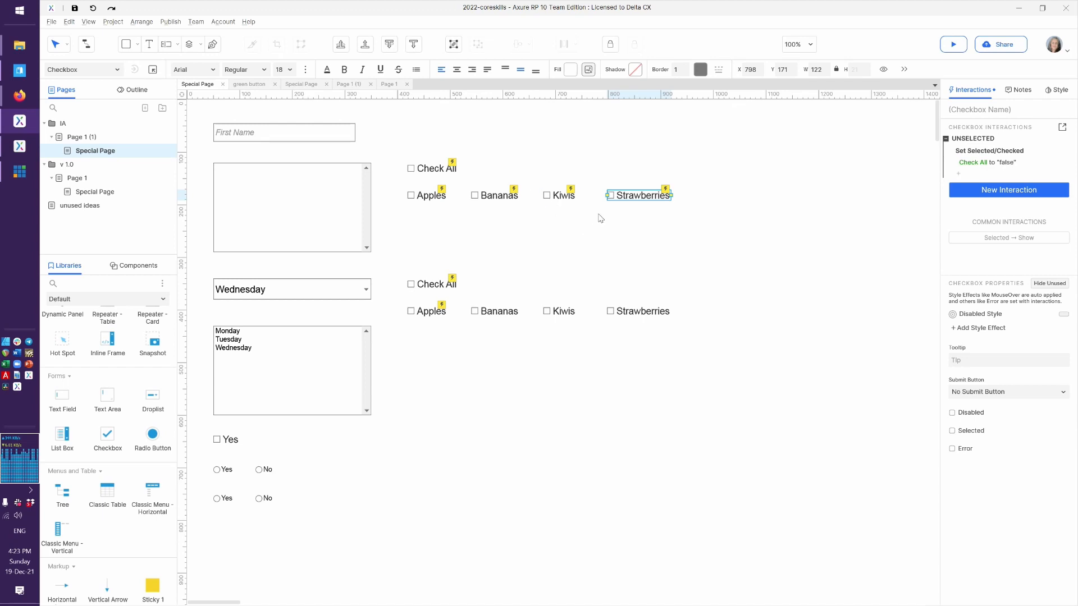
{"action": "left_click", "coordinate": [561, 201]}
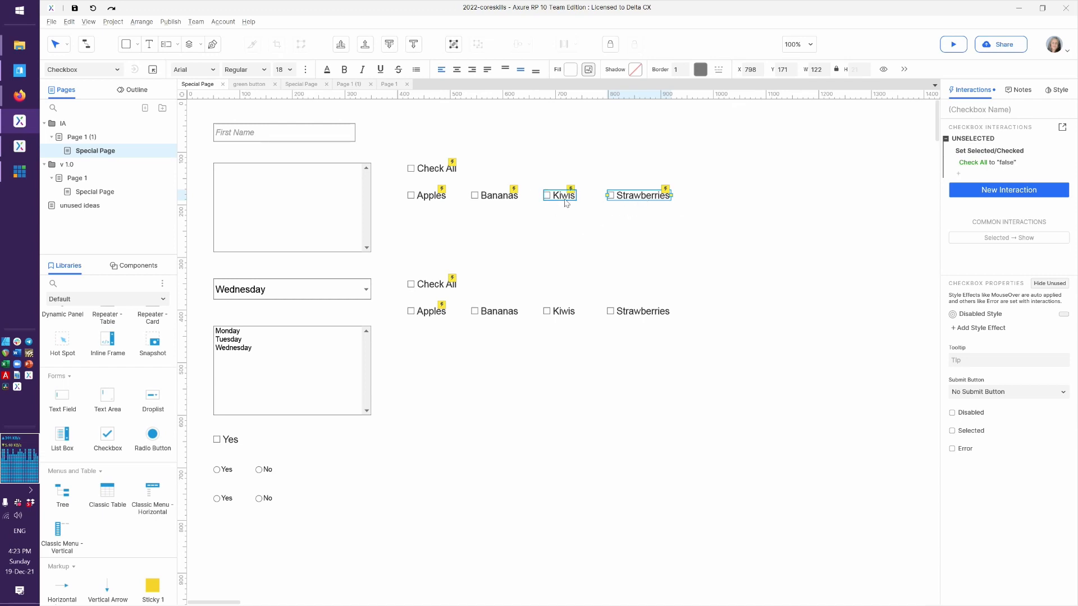